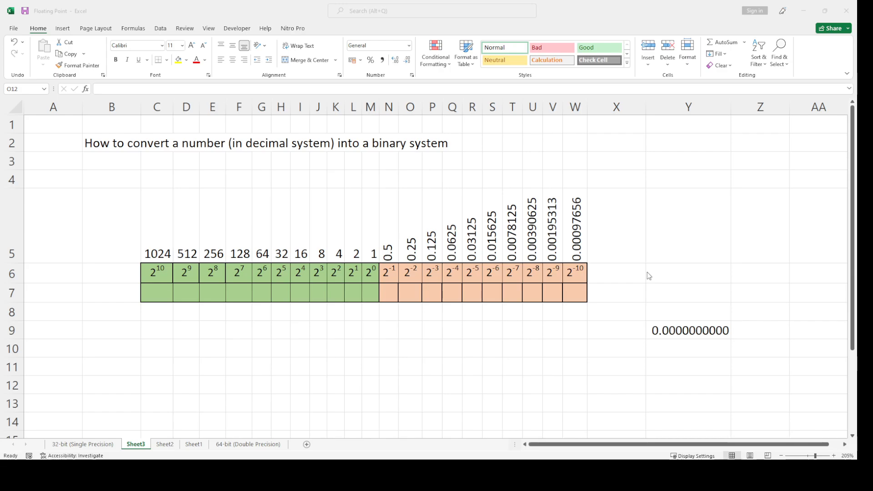
Enter the two binary values 1 and 0 in cells D4 and E4
left_click(168, 175)
left_click(186, 176)
type("1")
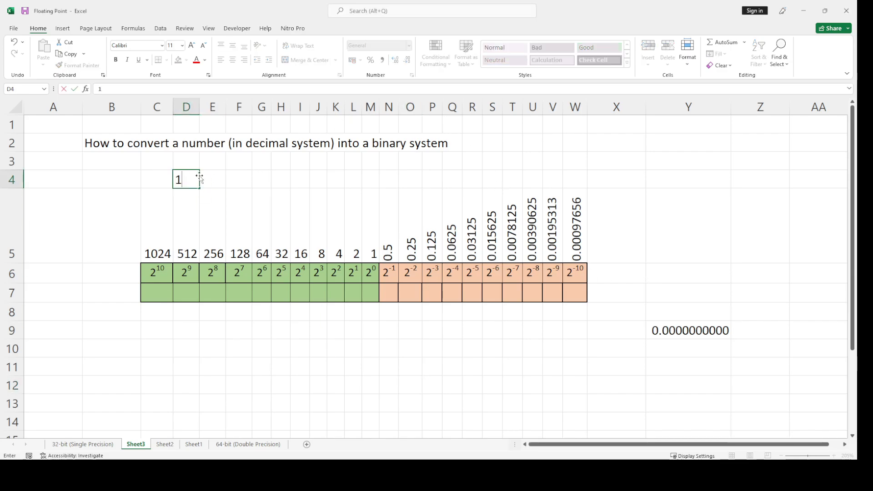
left_click(218, 175)
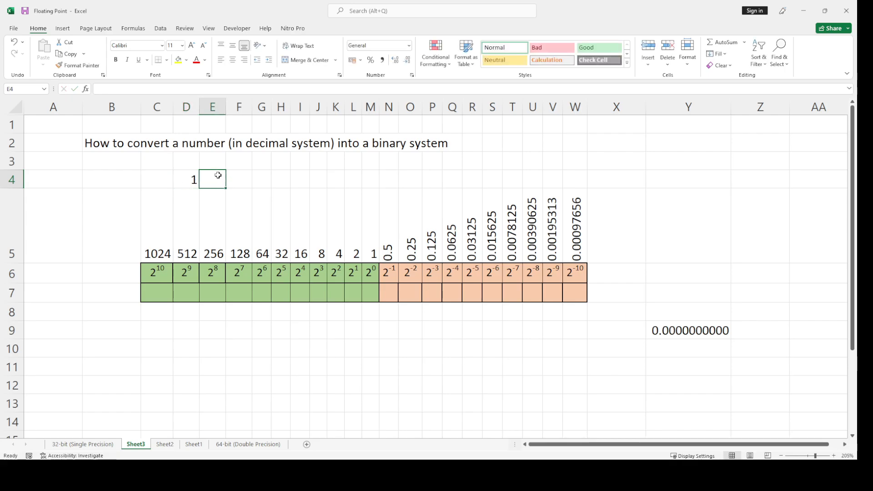
type("0")
left_click(232, 175)
Label the two values with true in D3 and false in E3
left_click(191, 166)
type("true")
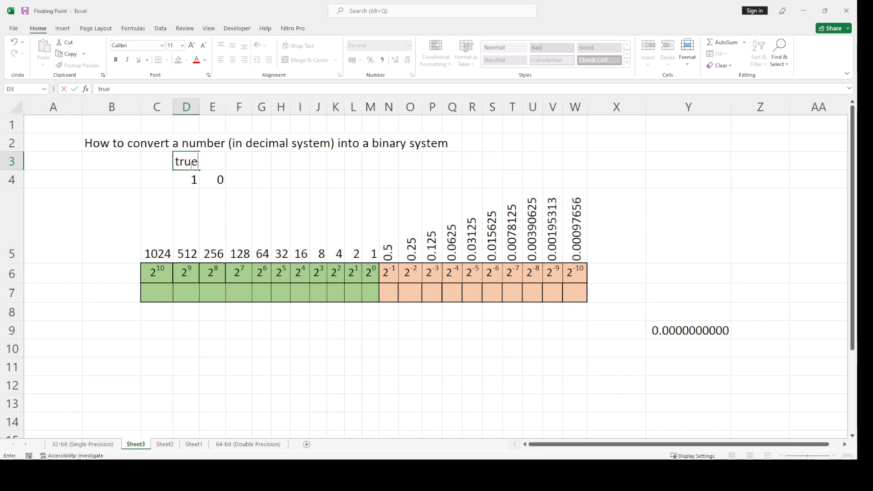
key("Tab")
type("false")
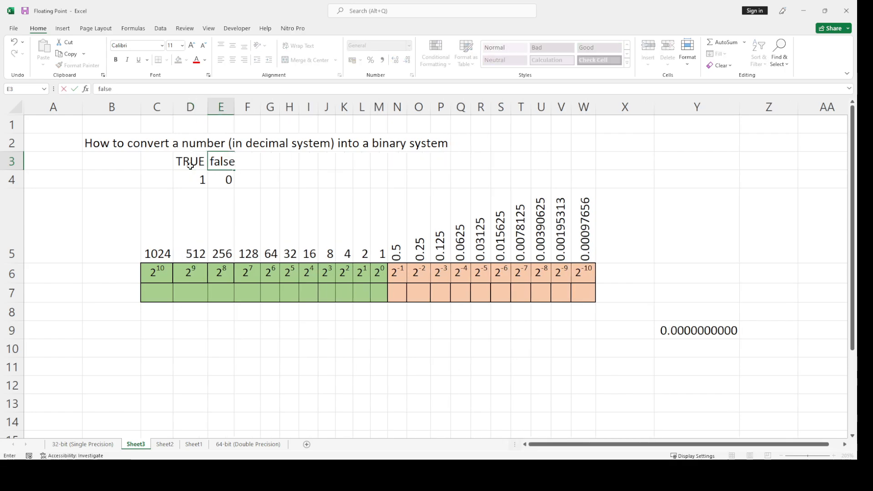
key("Return")
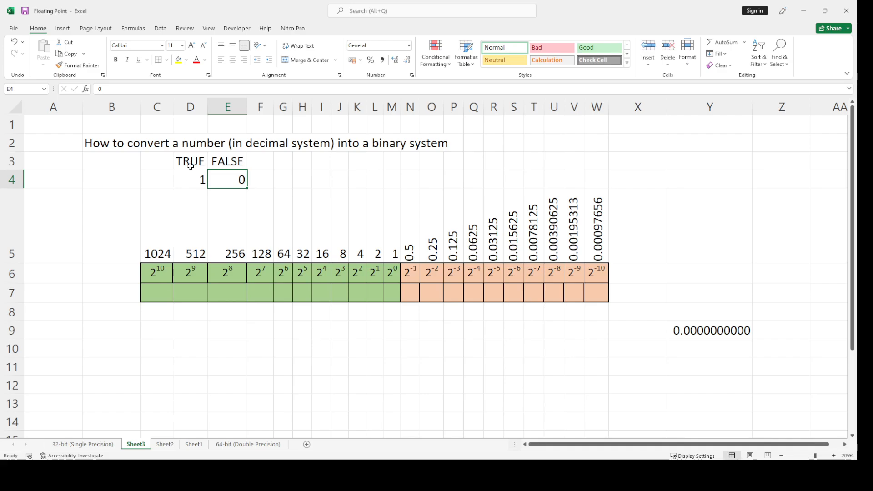
Clear the true/false example from D3:E4 and narrow columns D and E
left_click_drag(191, 163, 227, 177)
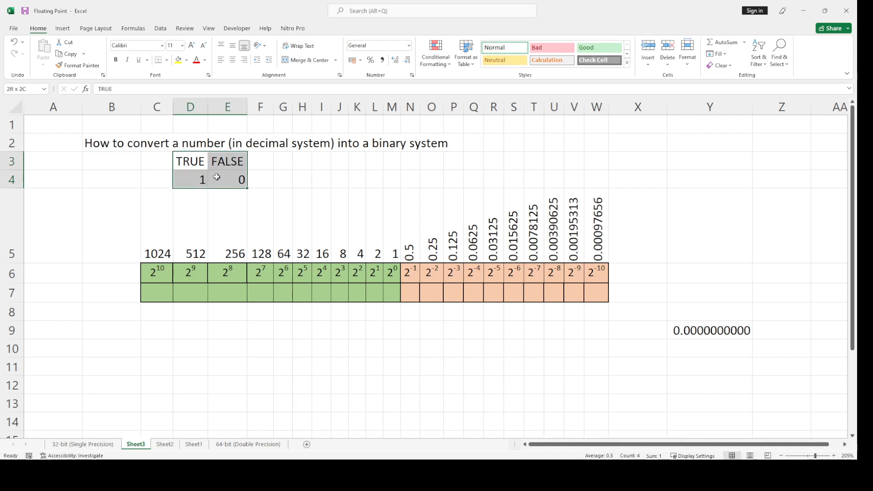
key("Delete")
left_click(269, 177)
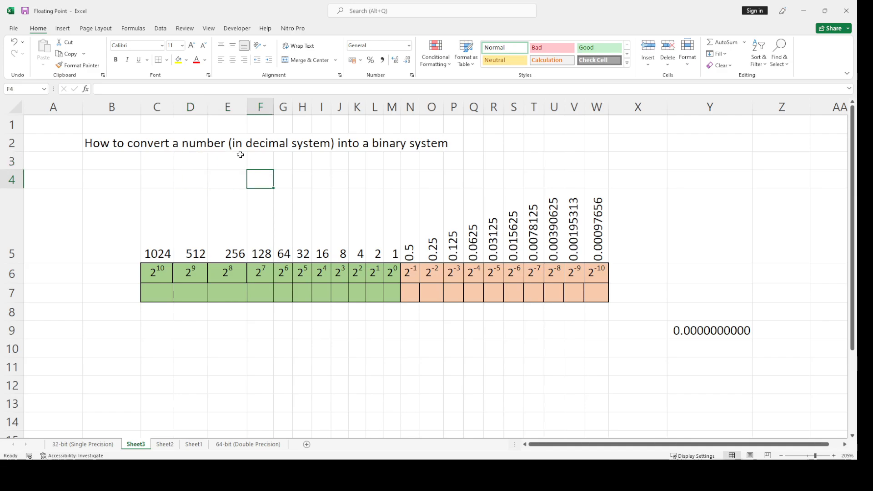
left_click_drag(208, 107, 175, 113)
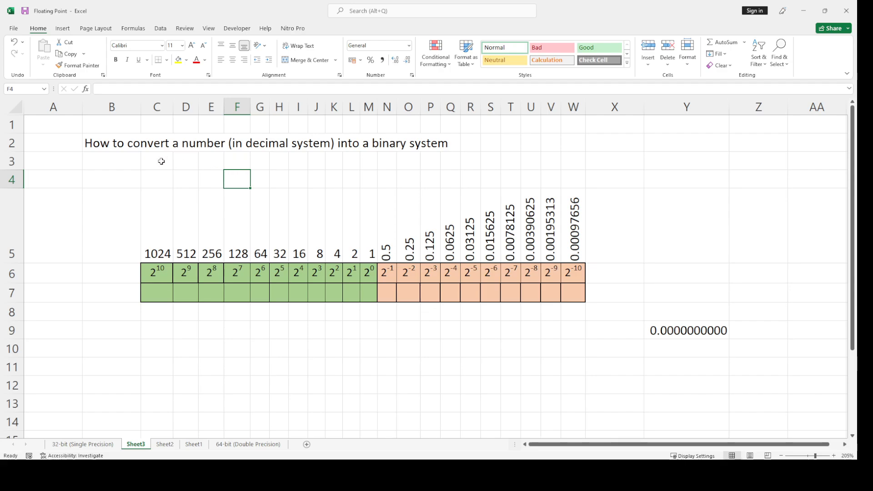
Enter the decimal digits 0 to 9 in cells D3 to M3, one digit per cell
left_click(183, 159)
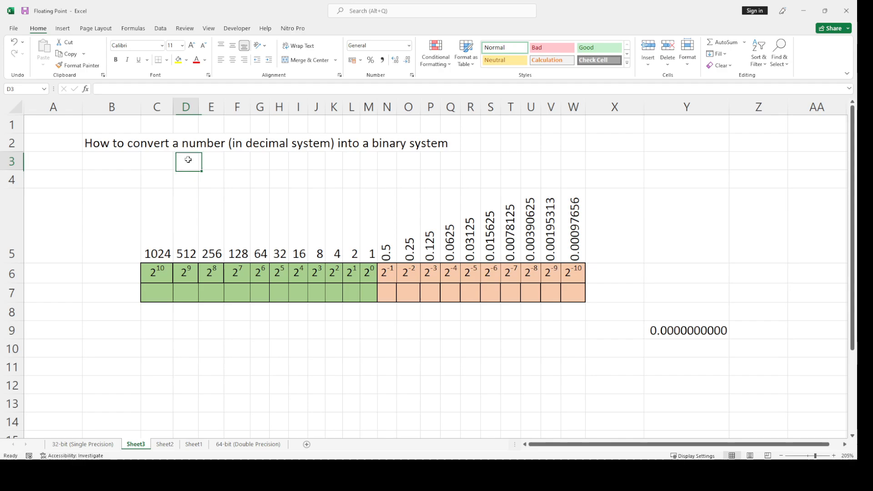
type("0")
key("Tab")
type("1")
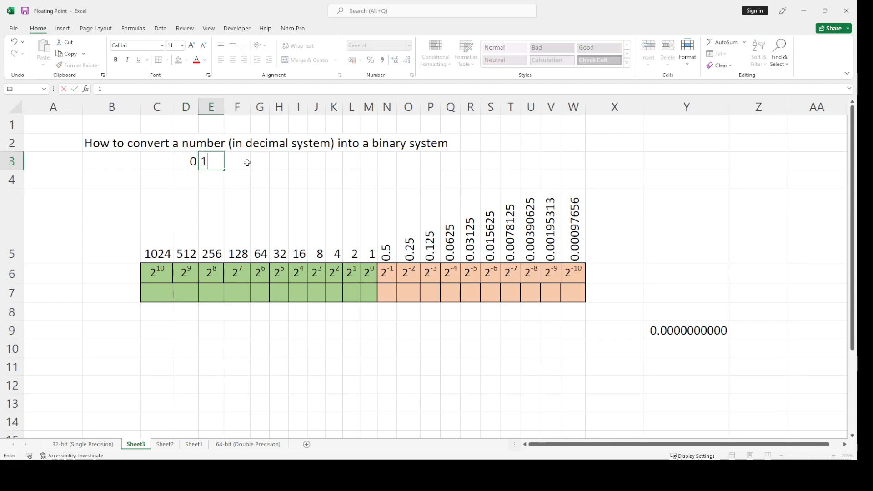
key("Tab")
type("5")
key("BackSpace")
type("2")
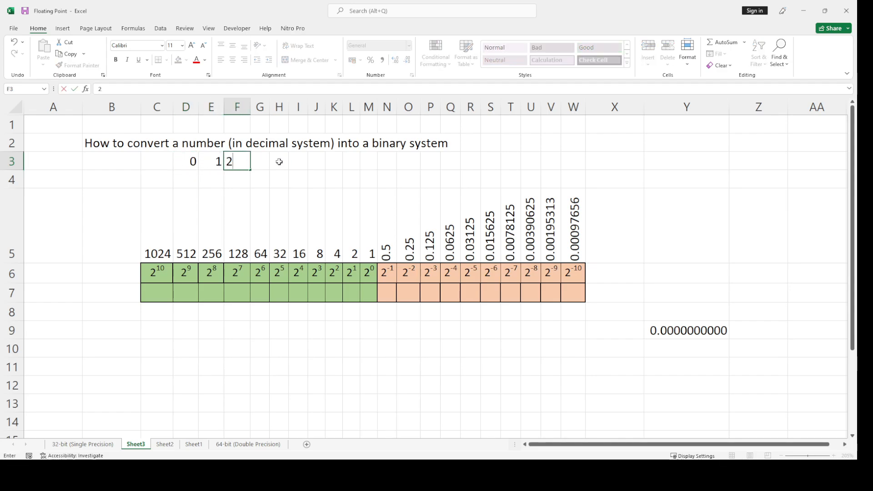
left_click(279, 162)
left_click(268, 162)
type("3")
left_click(291, 162)
left_click(283, 162)
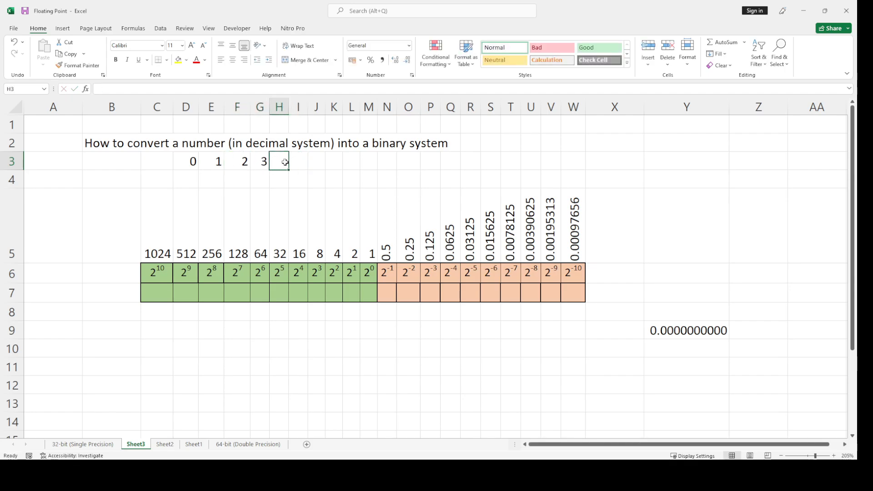
type("4")
left_click(301, 162)
type("5")
left_click(314, 162)
type("6")
left_click(339, 163)
type("7")
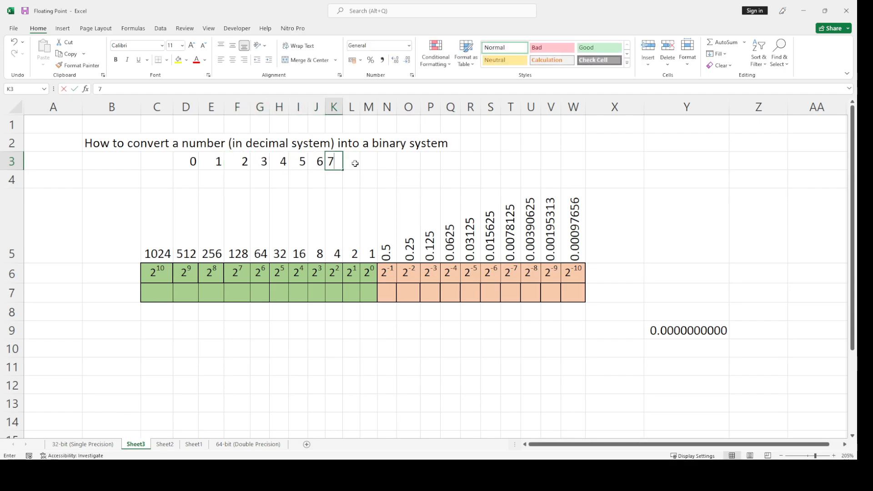
left_click(353, 163)
type("8")
left_click(370, 163)
type("9")
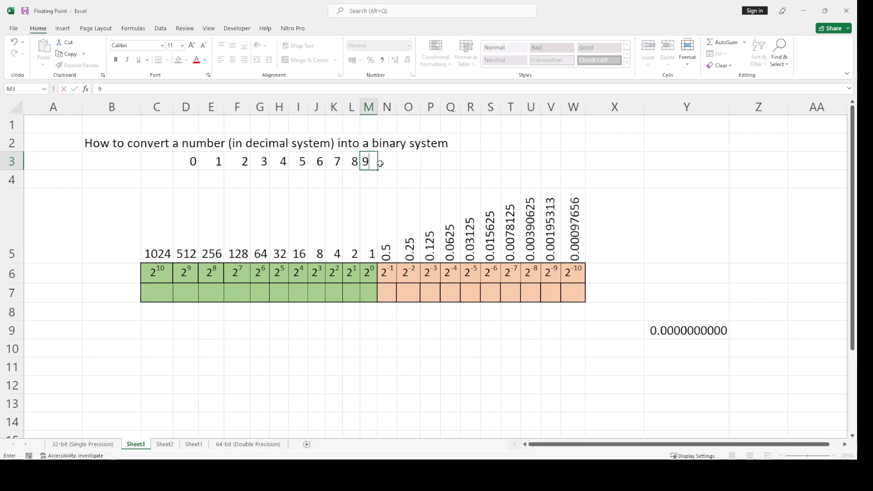
Go through the decimal digits in row 3 one at a time, from 0 to 9
left_click(227, 162)
left_click(190, 162)
key("Right")
key("Right")
key("Right")
key("Right")
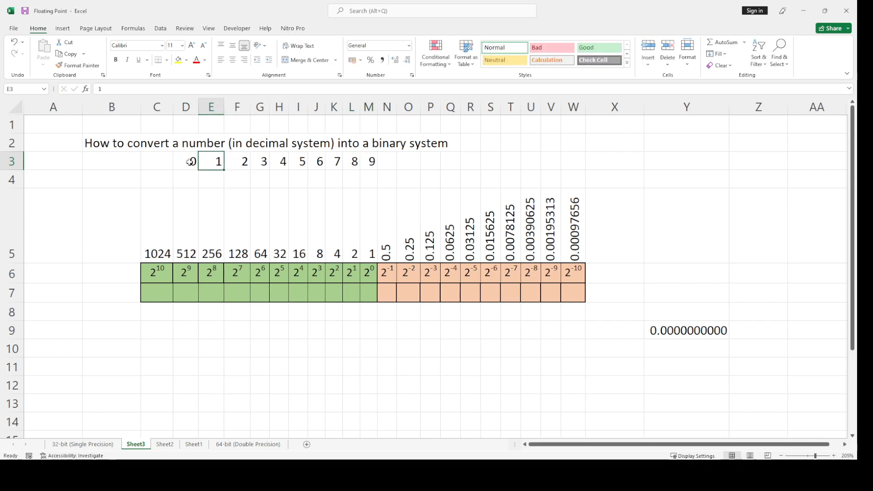
key("Right")
key("Right")
key("Right")
key("Right")
key("Right")
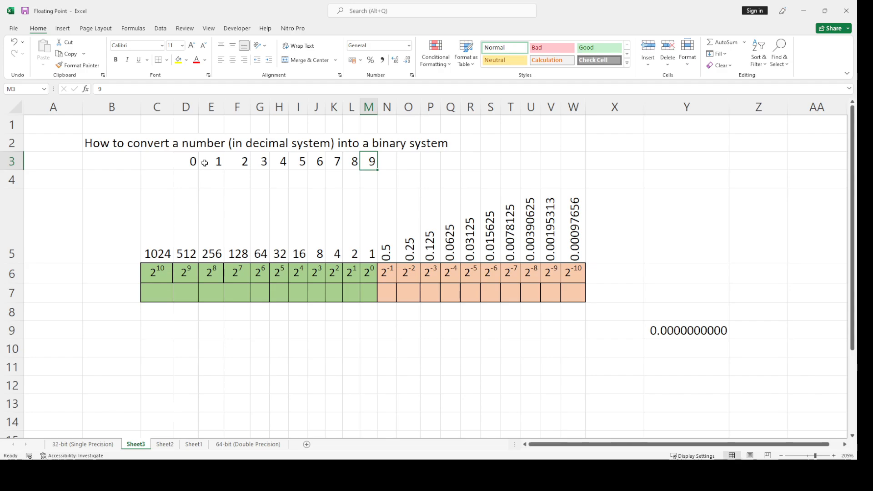
Add the note "10 states" in cell E4 under the decimal digits
left_click(214, 179)
type("10")
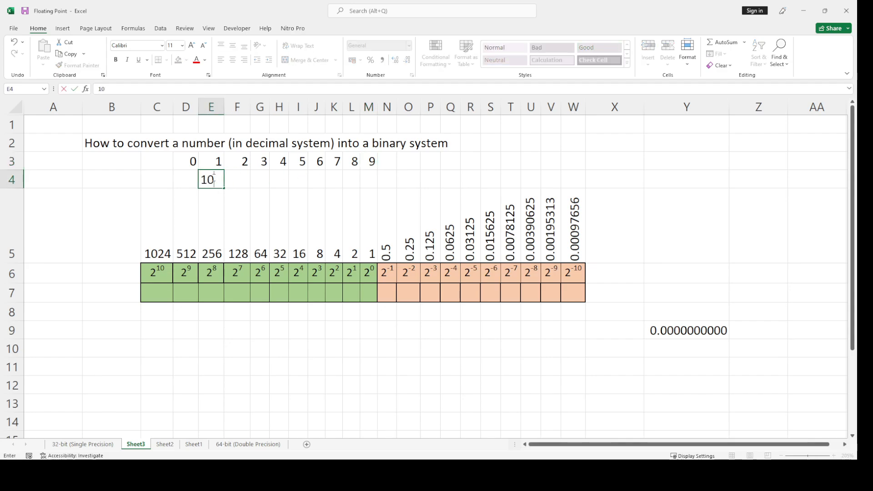
type(" states")
key("Return")
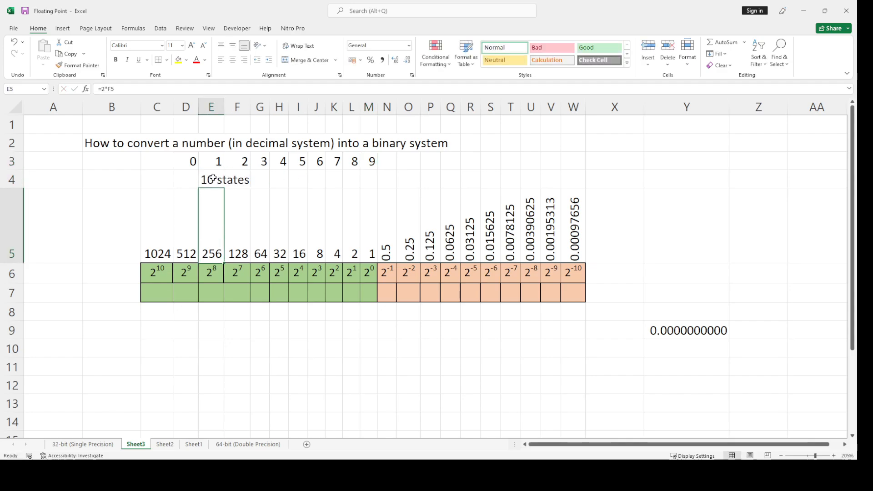
Enter the heading "Binary System" in D9 and "2-states" below it in D10
left_click(190, 335)
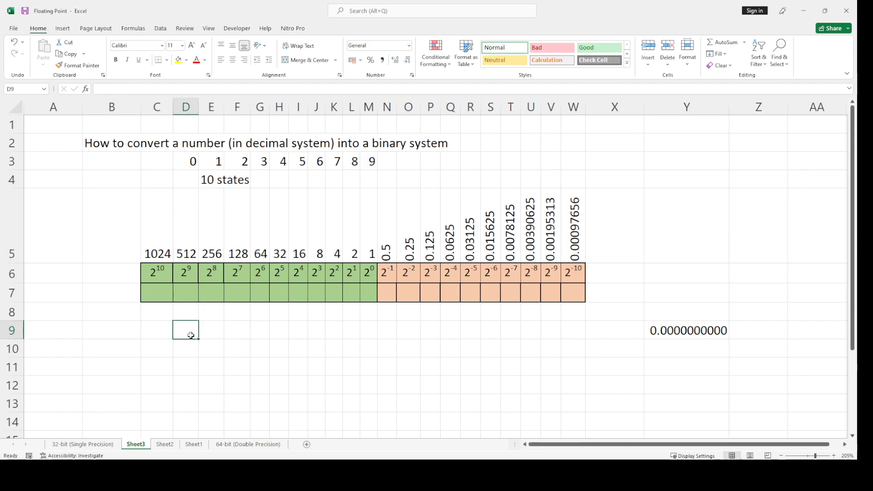
type("Binary Syt")
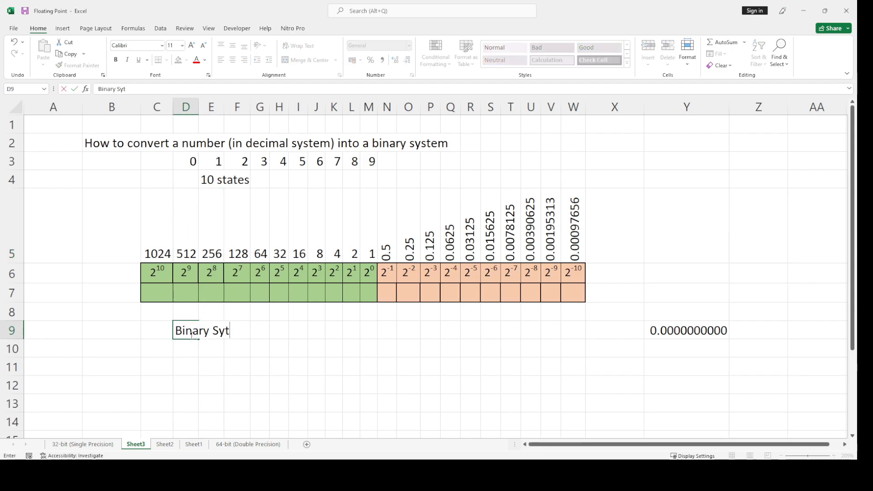
key("BackSpace")
type("stem")
key("Return")
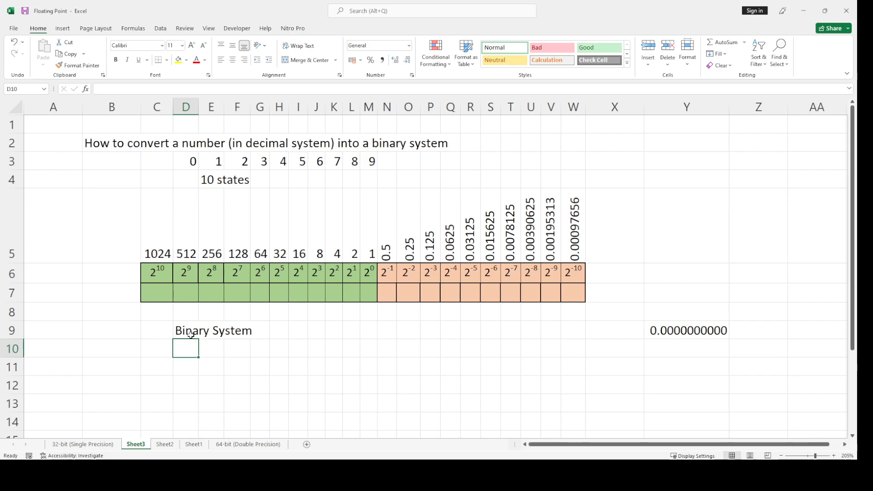
type("2-s")
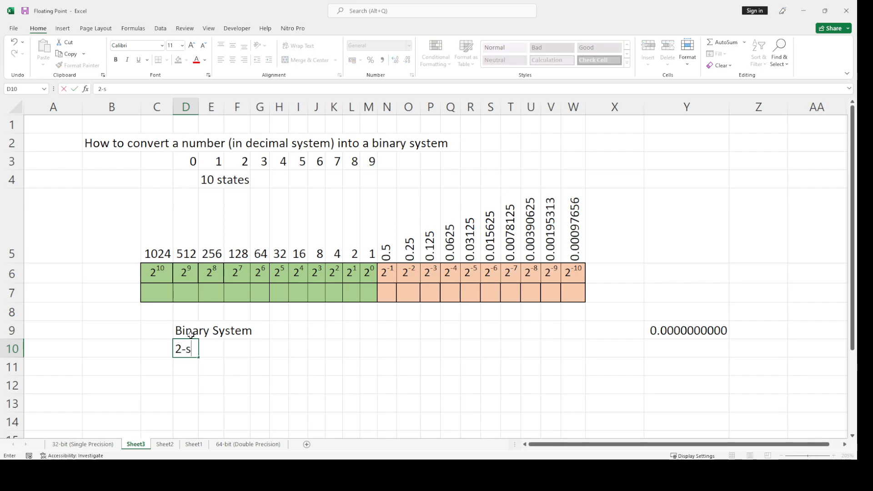
type("tates")
key("Return")
Enter the binary digits 0 and 1 in cells D11 and E11
type("0")
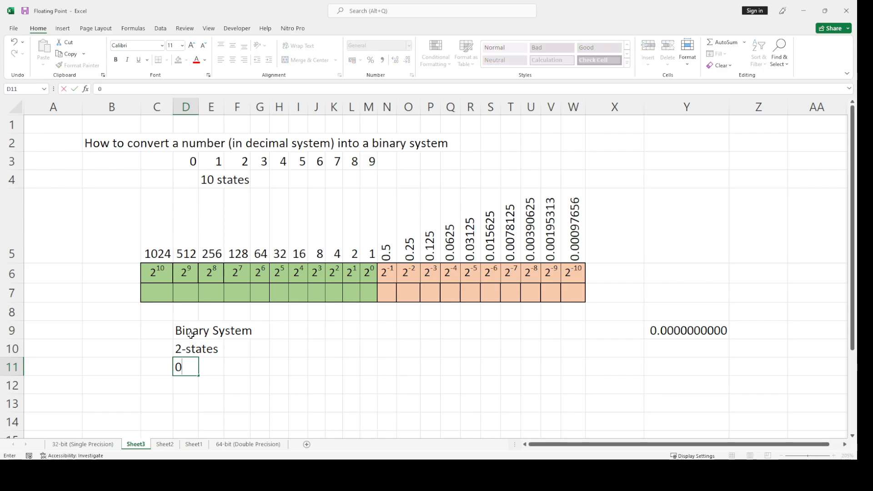
key("Return")
key("Right")
type("1")
key("BackSpace")
key("Up")
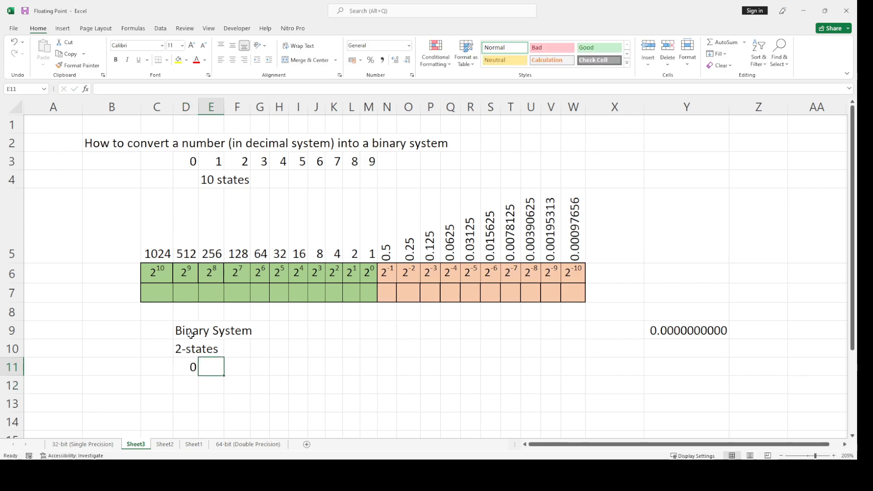
type("1")
key("Return")
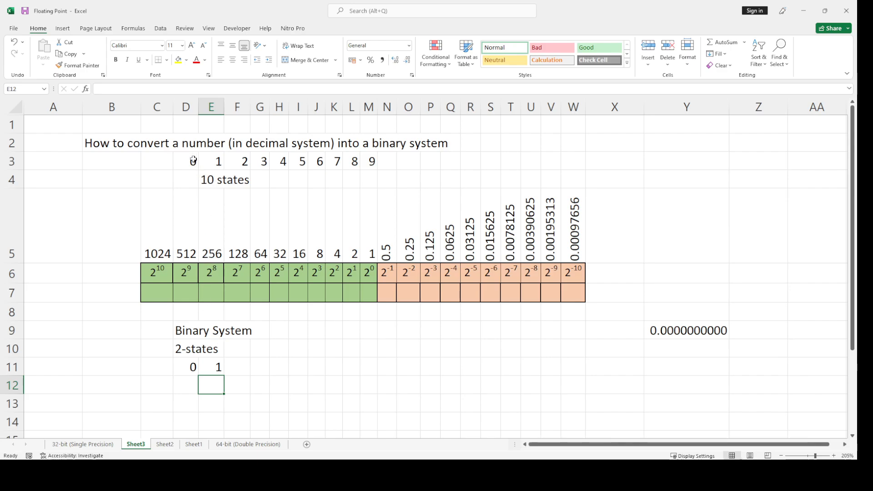
Clear the decimal digits and the "10 states" note from D3:M4
left_click_drag(195, 162, 374, 163)
left_click_drag(184, 367, 217, 369)
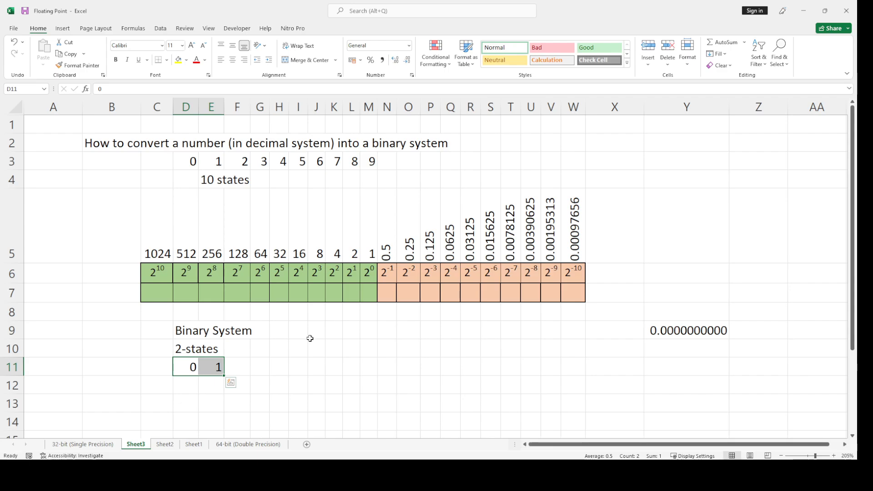
left_click(272, 335)
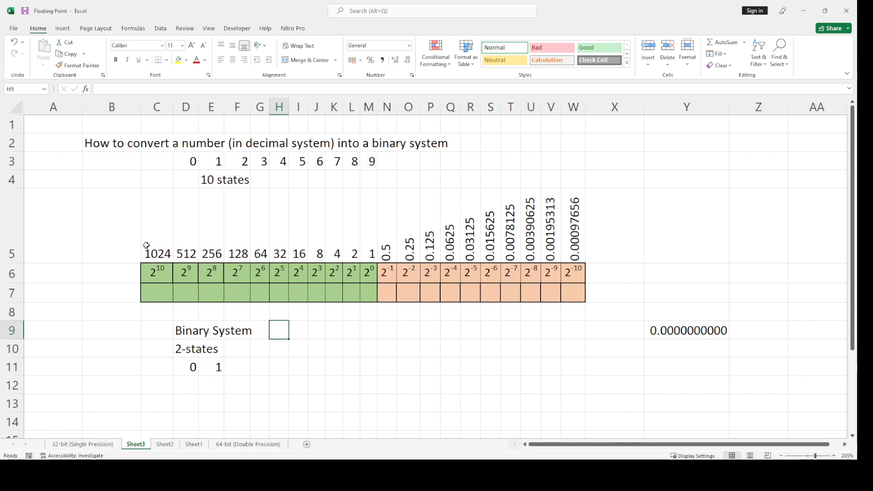
left_click_drag(183, 165, 374, 184)
key("Delete")
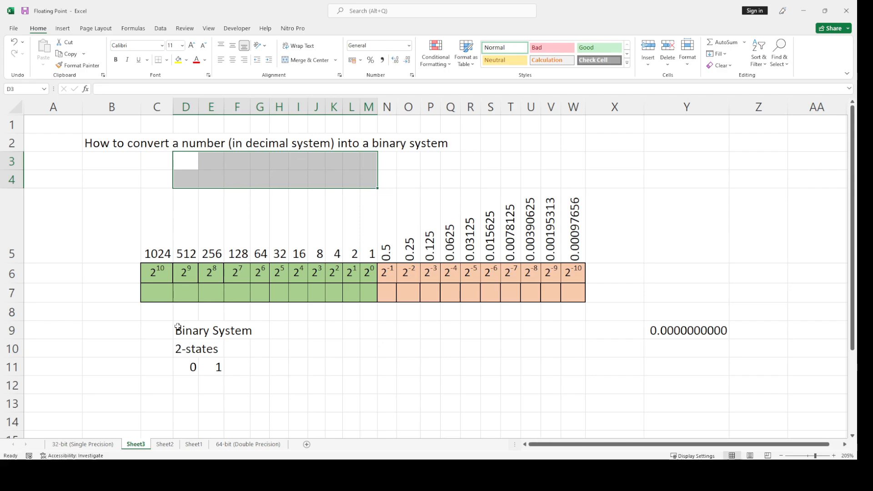
Try to move the Binary System notes from D9:F11 to C3 above the powers table, and undo it
left_click_drag(178, 326, 227, 369)
key("ctrl+x")
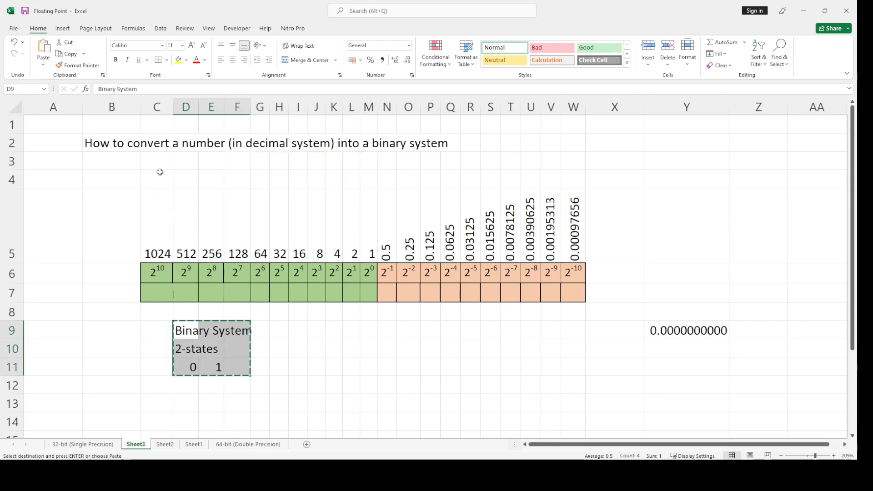
left_click(163, 167)
key("ctrl+v")
left_click(262, 182)
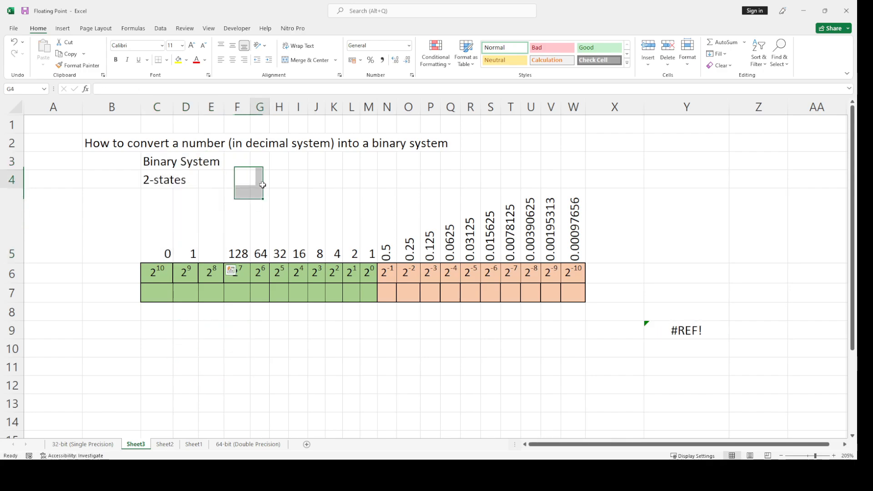
key("ctrl+z")
left_click(236, 384)
key("Escape")
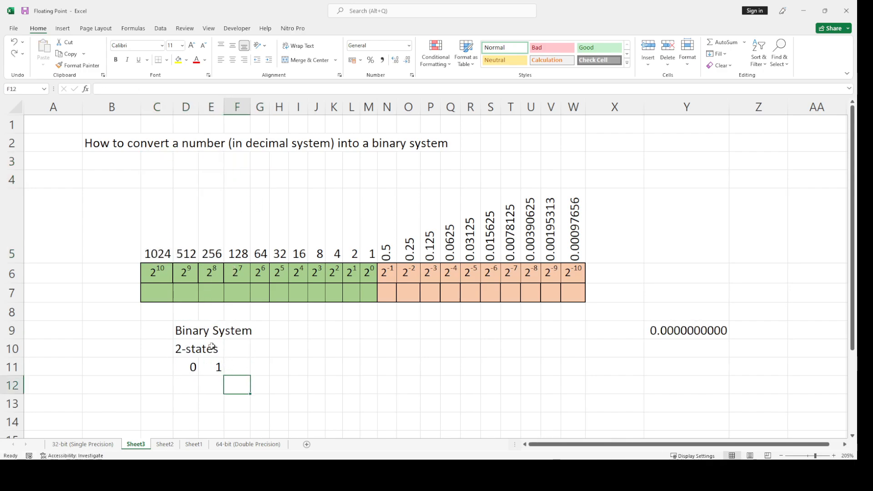
Try to copy the Binary System notes from D9:F11 to Y2, and undo it
left_click_drag(196, 332, 231, 367)
key("ctrl+x")
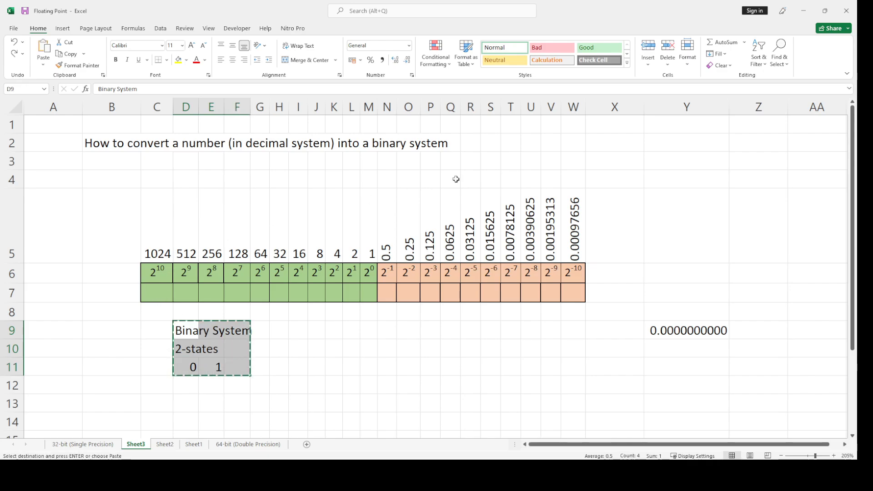
left_click(674, 141)
key("ctrl+v")
left_click_drag(719, 190, 751, 179)
left_click(751, 179)
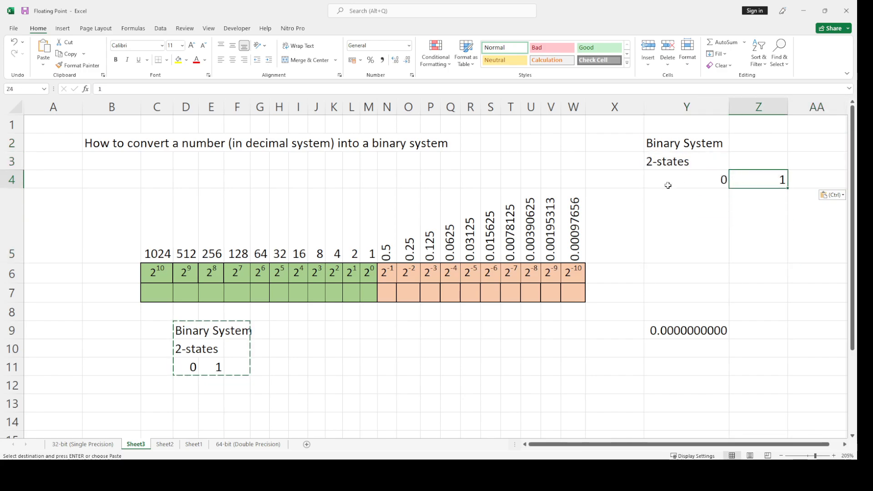
key("ctrl+z")
left_click(314, 364)
Enter the digits 0 and 1 in F10 and G10 beside "2-states", and clear the digits in D11:E11
left_click(247, 351)
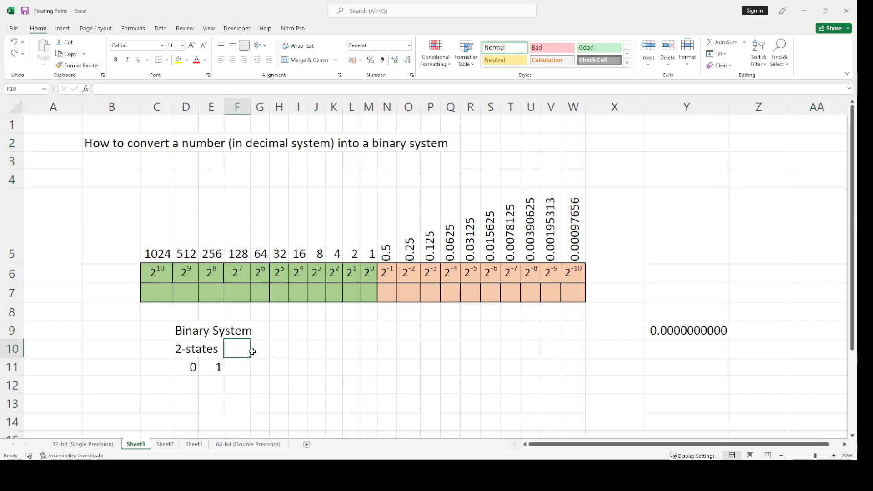
type("0")
key("Tab")
type("1")
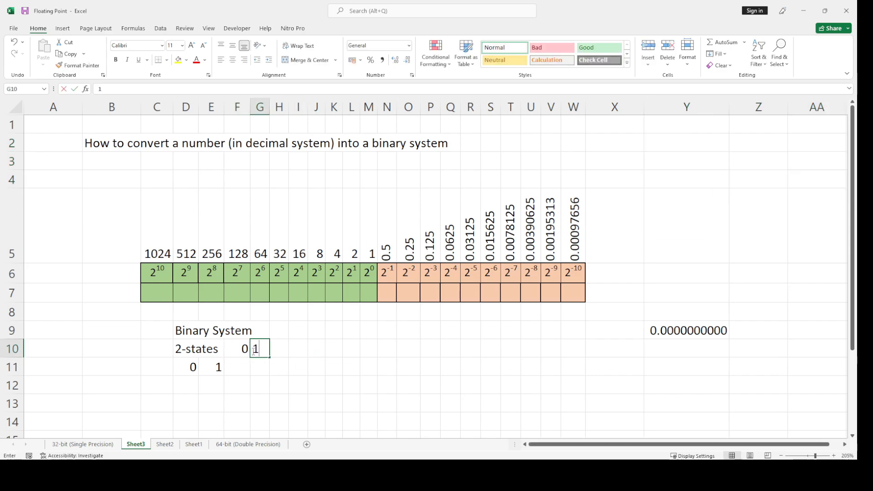
left_click(252, 380)
left_click_drag(184, 370, 230, 382)
key("Delete")
Copy the Binary System notes from D9:G10 to C3, above the powers table
left_click_drag(185, 330, 255, 348)
key("ctrl+c")
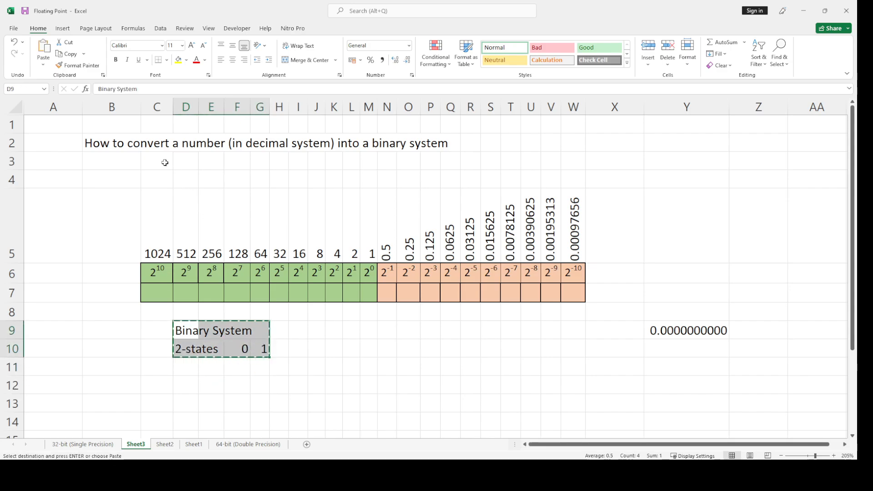
left_click(164, 162)
key("ctrl+v")
left_click(311, 205)
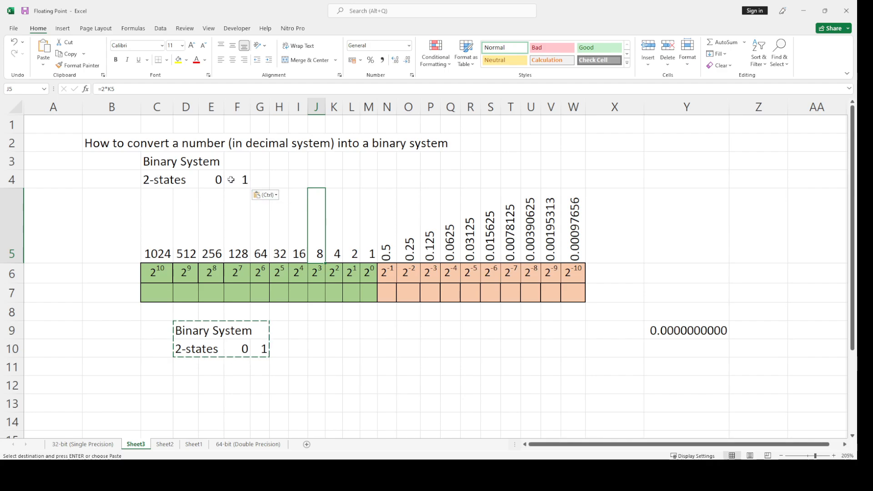
Center the binary digits horizontally in cells E4:F4
left_click_drag(227, 179, 241, 179)
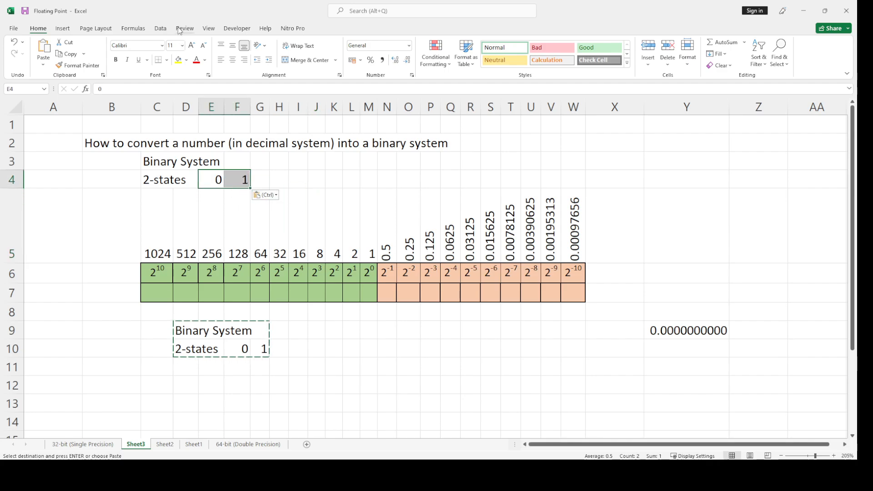
left_click(232, 59)
left_click(294, 137)
Clear the original Binary System notes from D9:G10 below the powers table
left_click_drag(179, 341, 265, 348)
key("Delete")
left_click(355, 343)
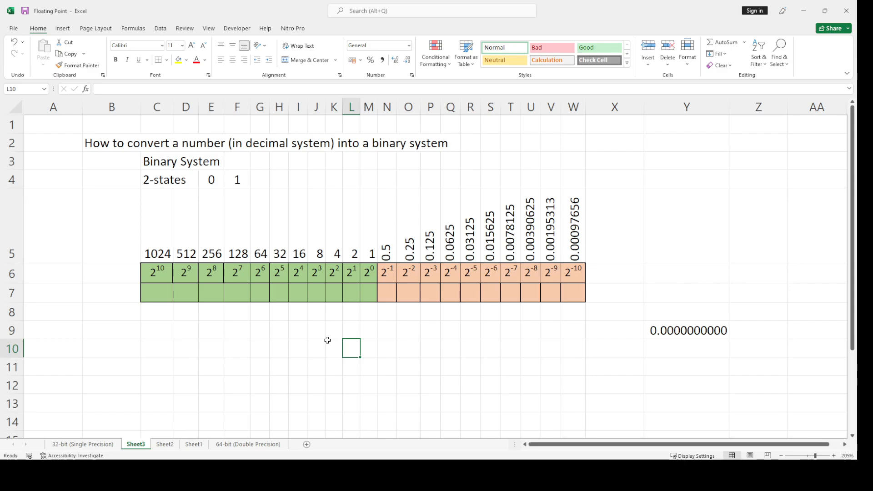
Enter the note "Hindu-arabic numerals" in cell E10
left_click(211, 348)
type("Hindu")
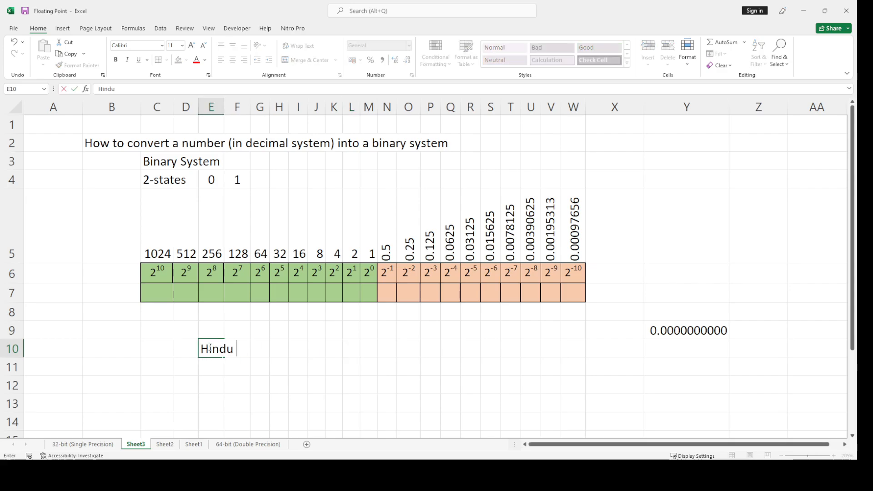
type("-arabic a")
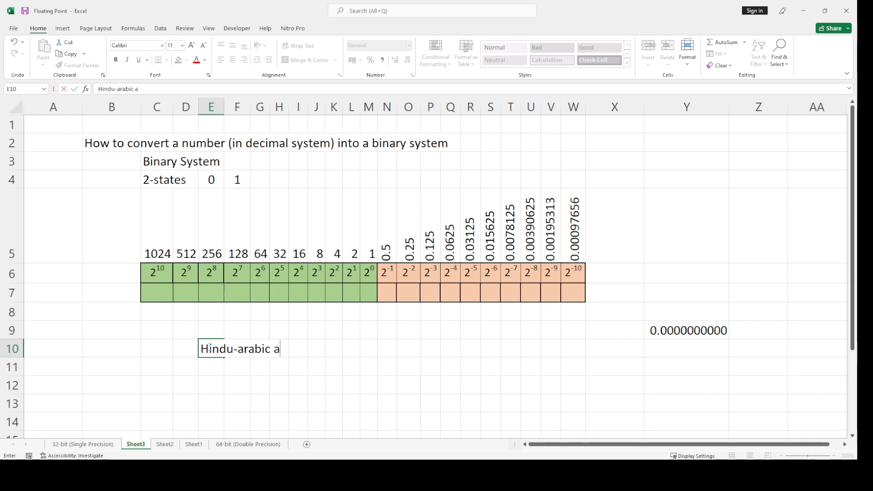
key("BackSpace")
type("numerals")
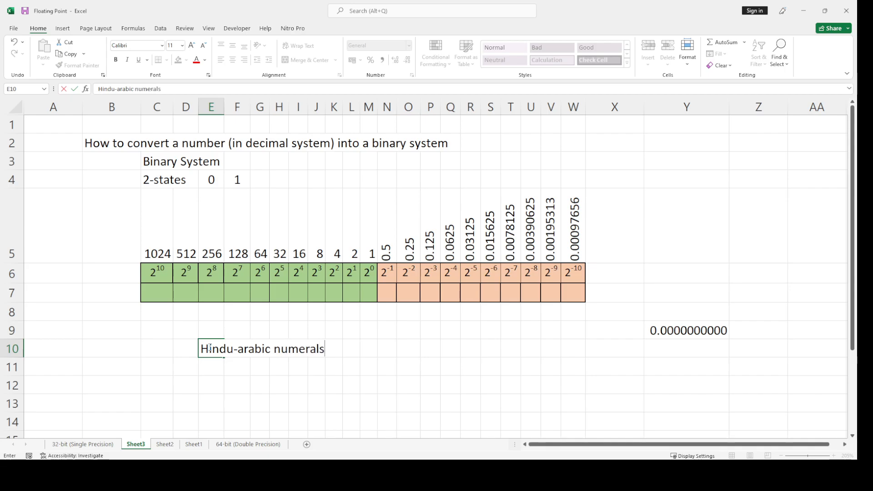
key("ctrl+Return")
key("Return")
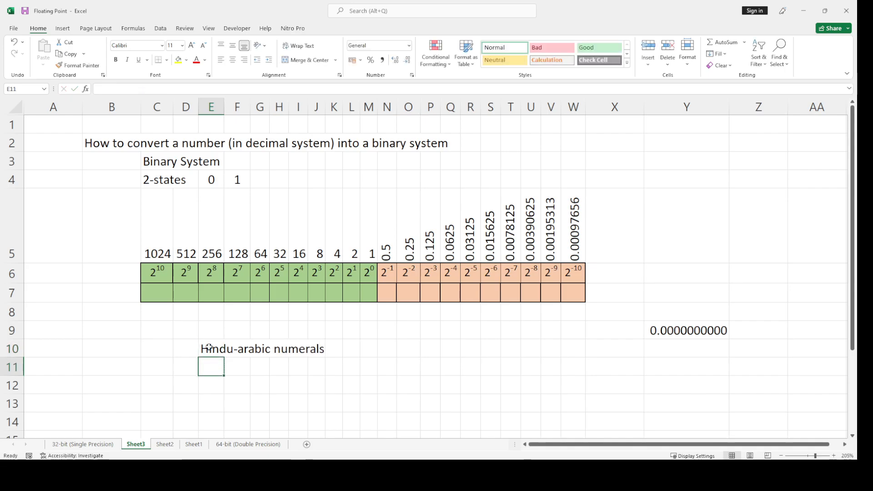
Clear the "Hindu-arabic numerals" note from cell E10
left_click(209, 348)
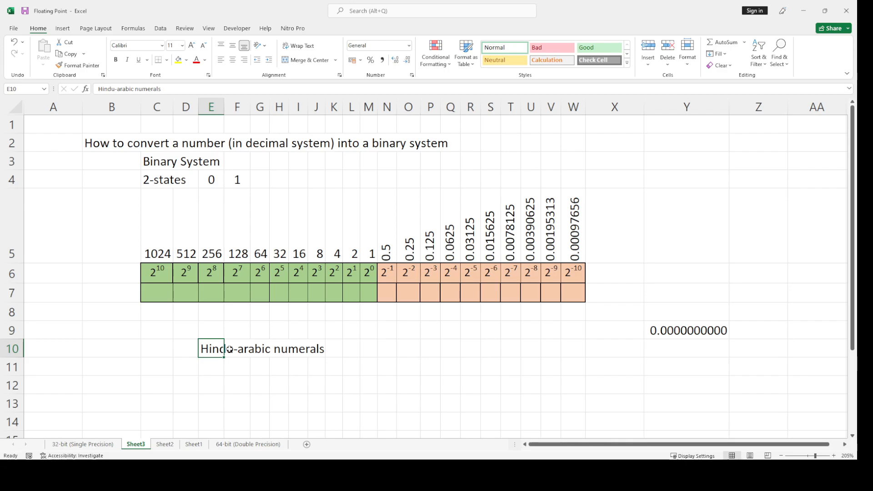
left_click(219, 385)
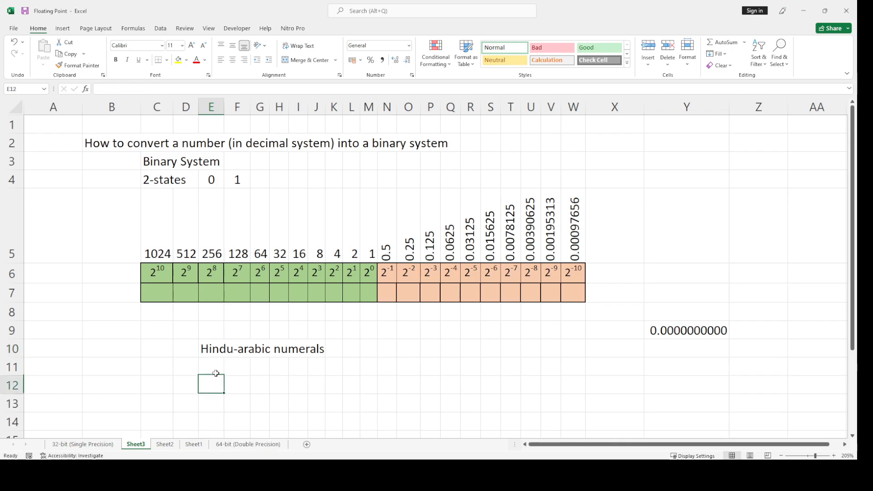
left_click(220, 350)
key("Delete")
Examine the powers of two across row 6, from 2^10 in C6 to 2^-10 in W6
left_click_drag(168, 274, 572, 283)
left_click(336, 333)
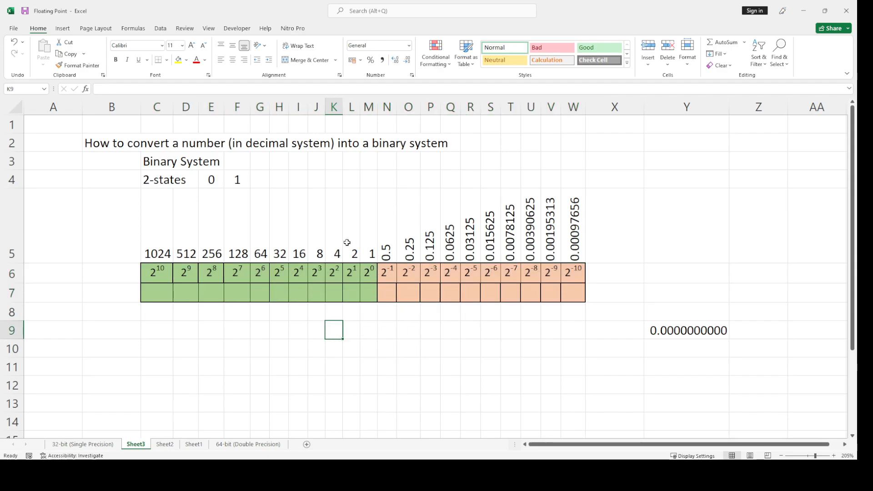
left_click_drag(368, 272, 168, 278)
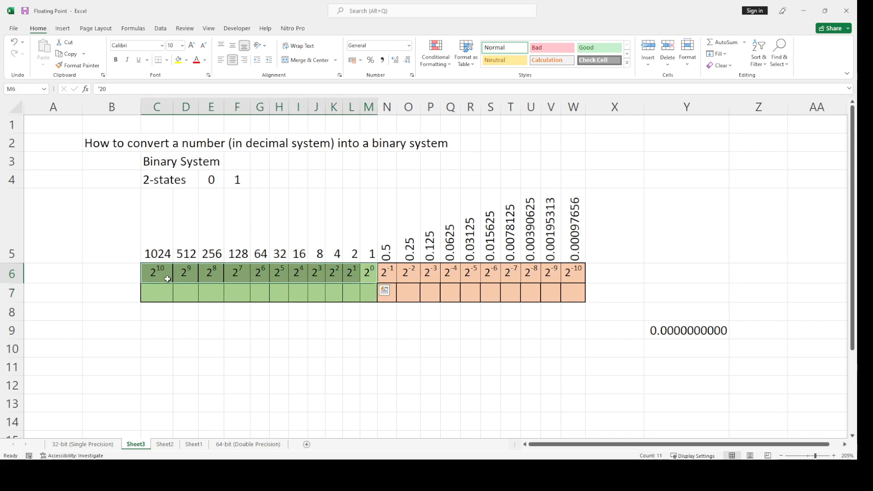
left_click(257, 259)
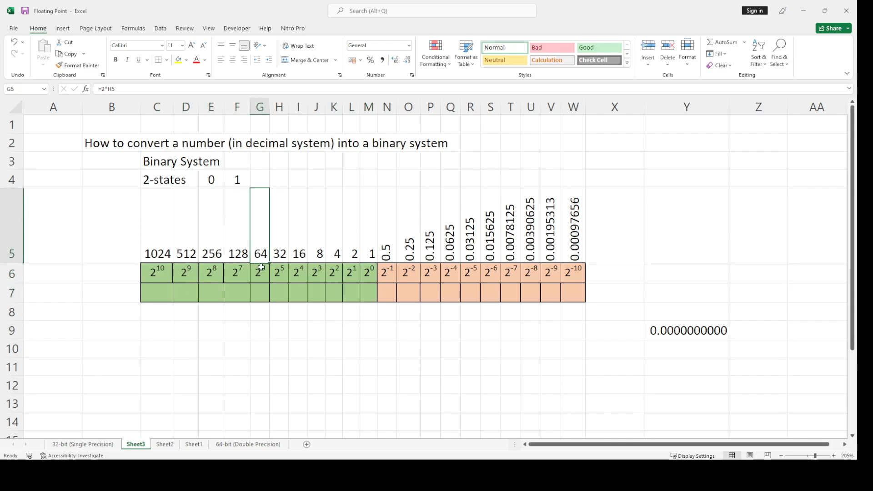
left_click(367, 273)
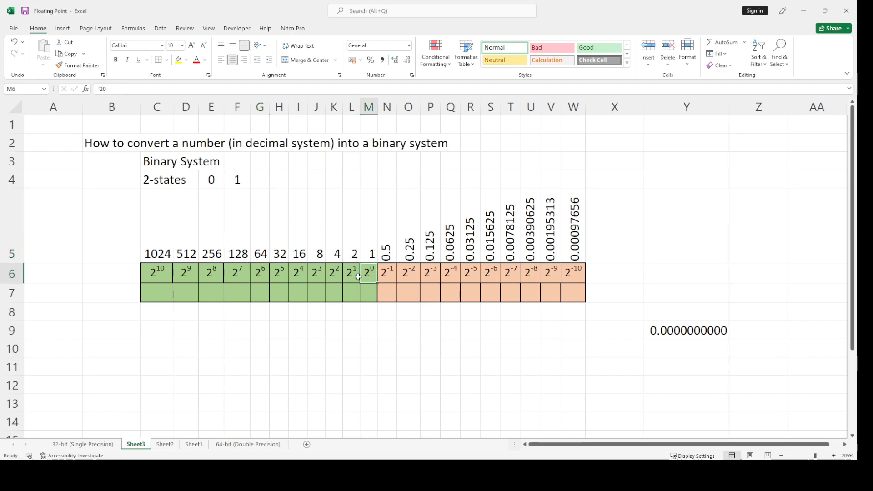
left_click(339, 277)
left_click(237, 277)
left_click(148, 280)
left_click(350, 275)
left_click(369, 273)
left_click_drag(148, 279, 578, 276)
left_click(574, 276)
left_click(221, 280)
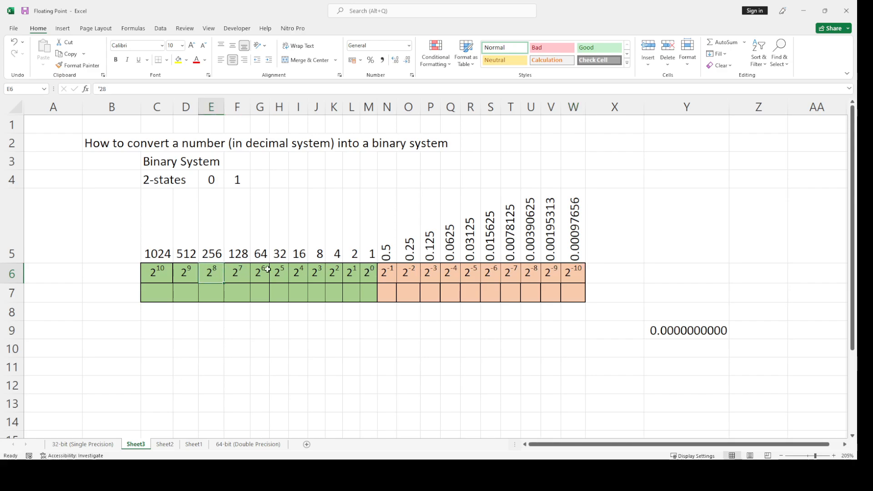
Examine how the exponents rise from 2^0 in M6 to 2^10 in C6, relating 2^0 to its value in M5
left_click(370, 274)
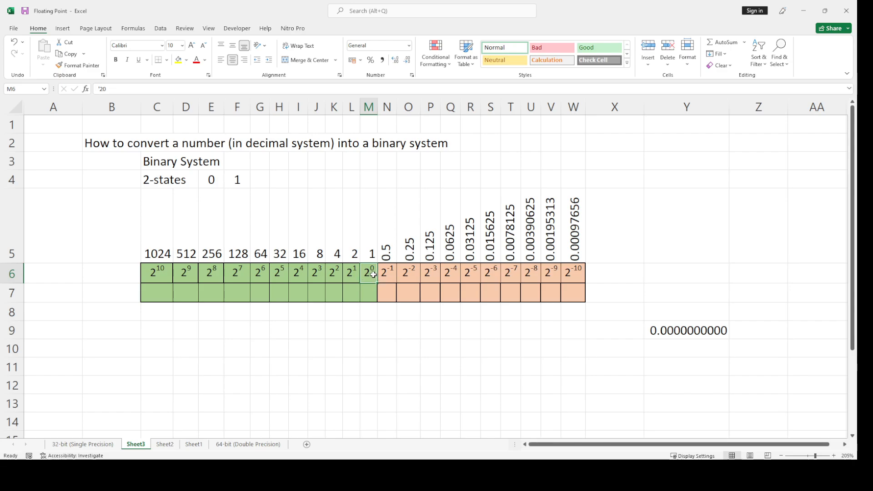
left_click(368, 253)
left_click(371, 275)
left_click(353, 277)
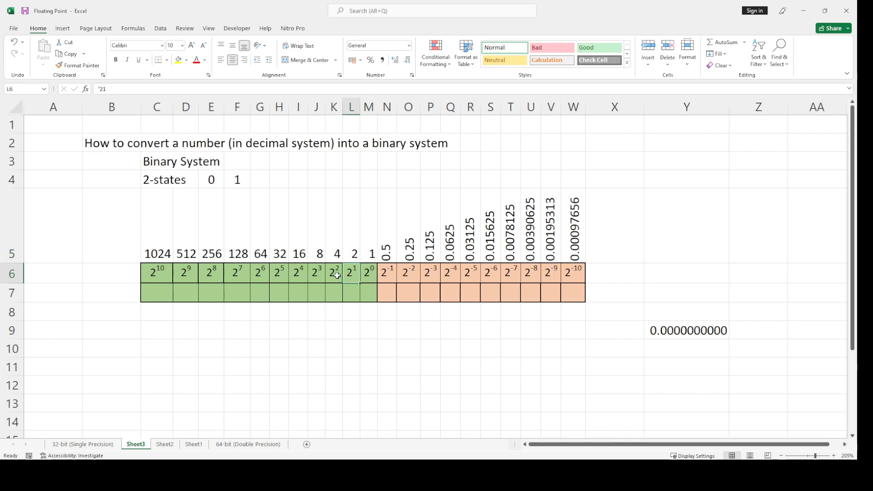
left_click(337, 275)
left_click(294, 278)
left_click(157, 273)
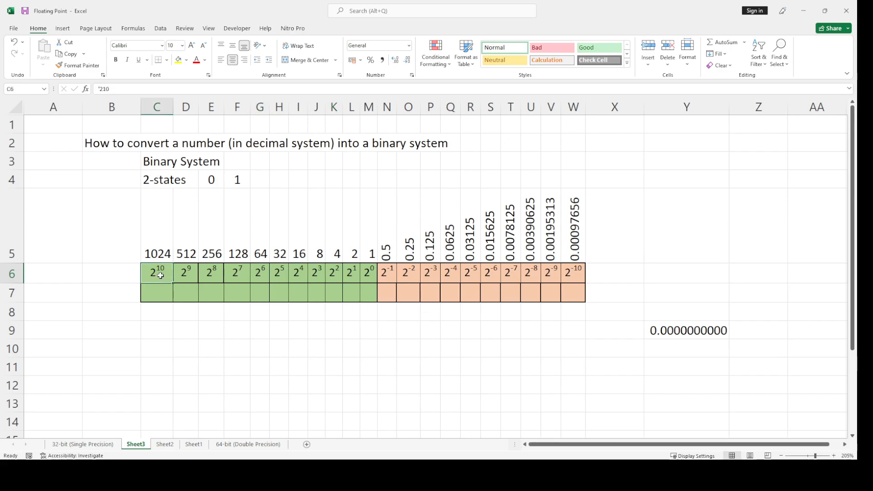
left_click(373, 275)
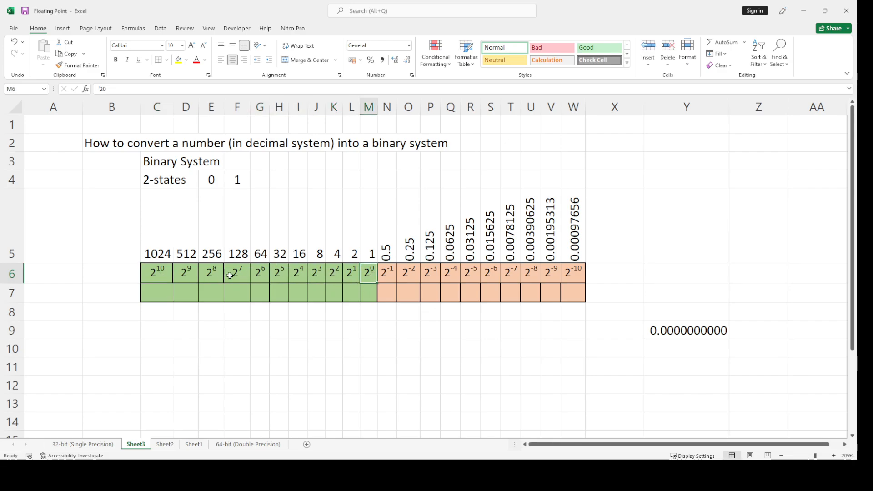
left_click(155, 266)
Examine the decimal place values in C5:M5 one by one, starting from M5 and ending at C5
left_click_drag(154, 248, 370, 248)
left_click(370, 253)
left_click(352, 254)
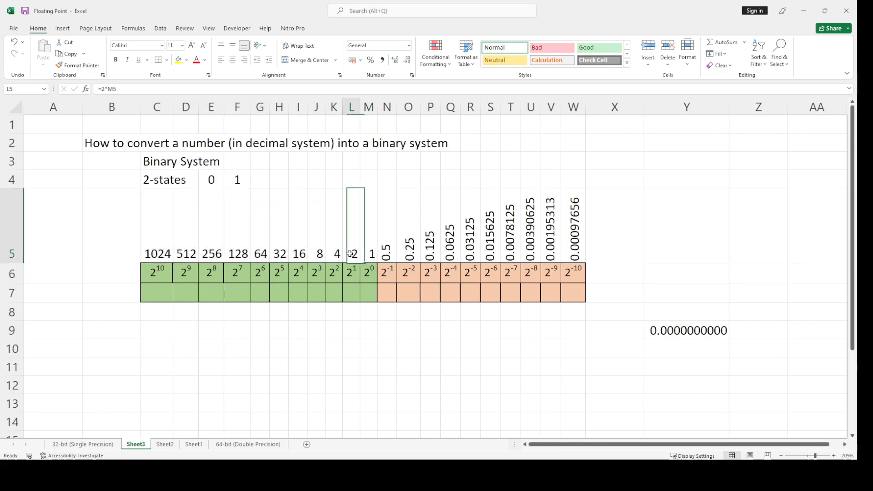
left_click(335, 253)
left_click(321, 250)
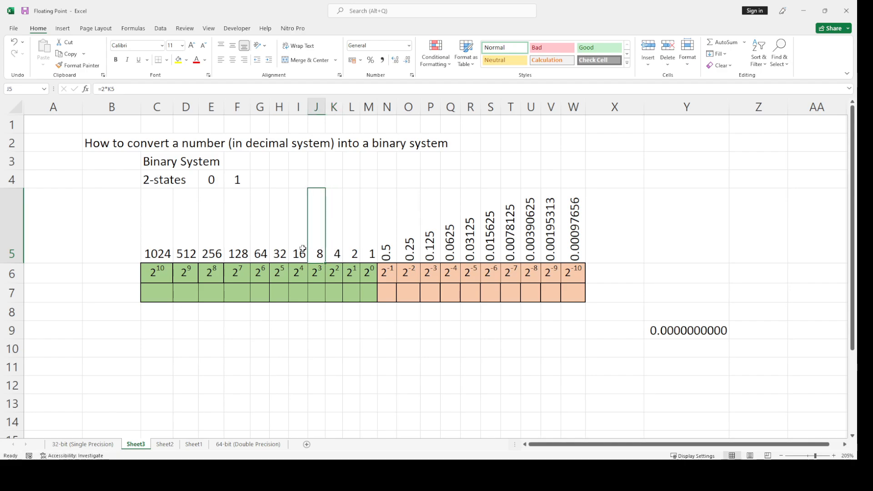
left_click(302, 249)
left_click(285, 250)
left_click(262, 251)
left_click(240, 253)
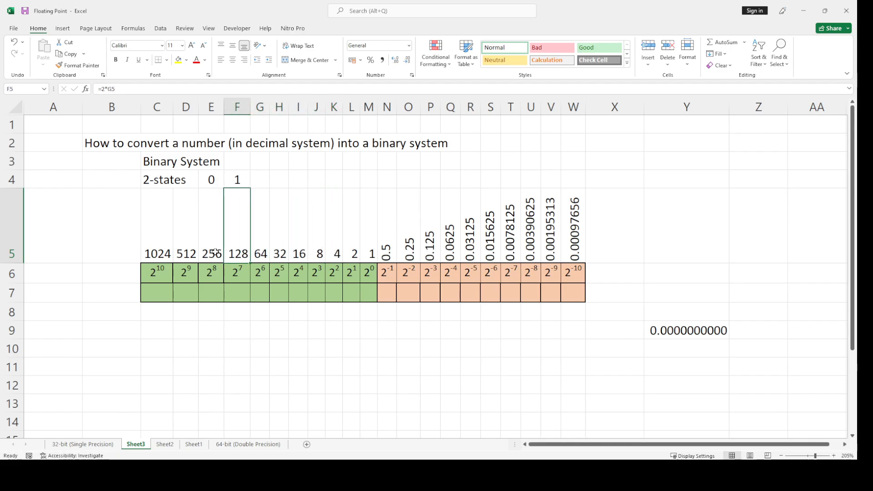
left_click(214, 253)
left_click(188, 253)
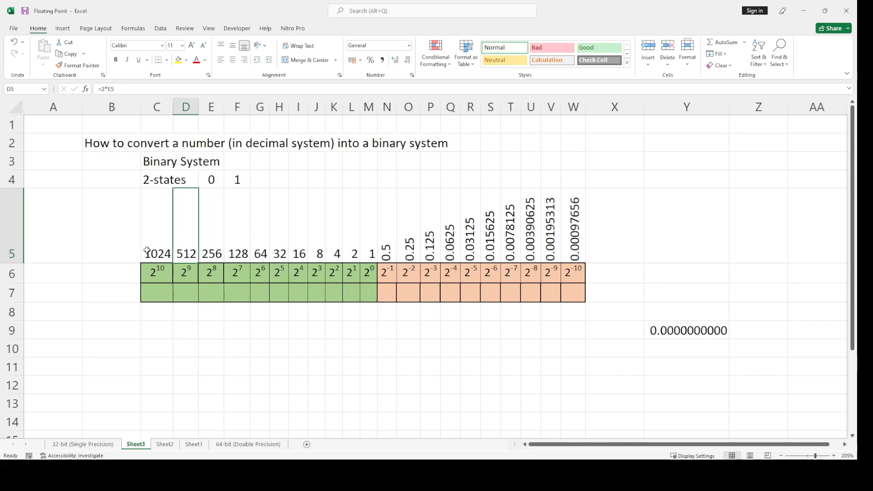
left_click(146, 251)
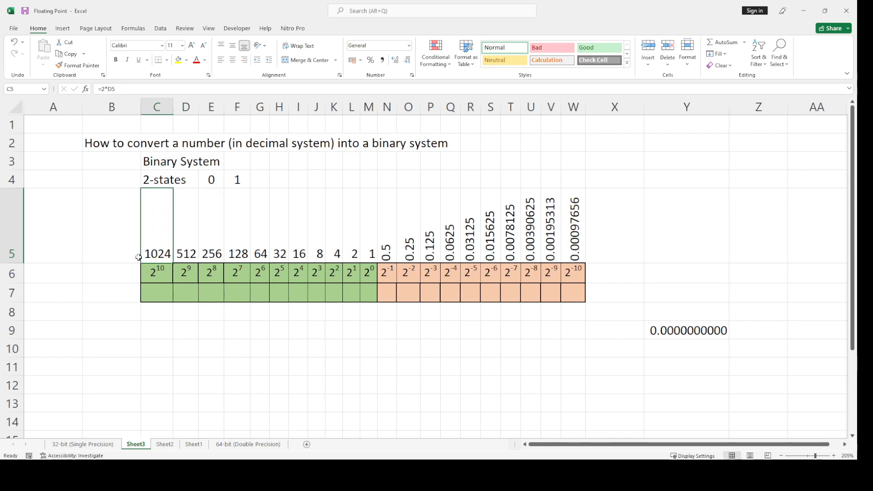
left_click(130, 273)
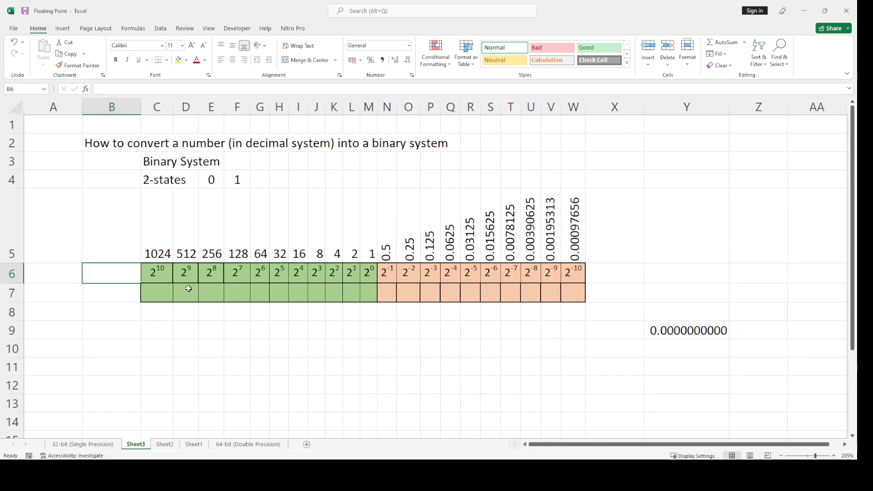
Compare the non-negative powers and their values in C5:M6 with the fractional place values in N5:W5
left_click_drag(157, 274, 373, 276)
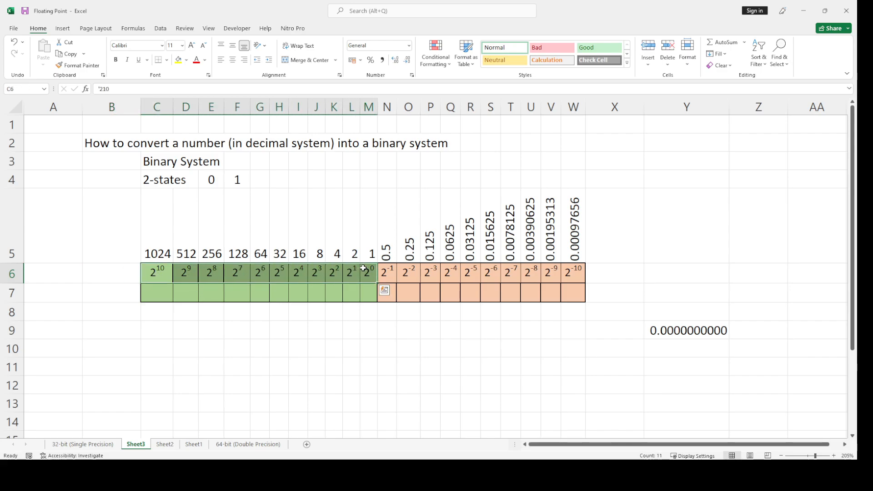
left_click_drag(155, 251, 372, 252)
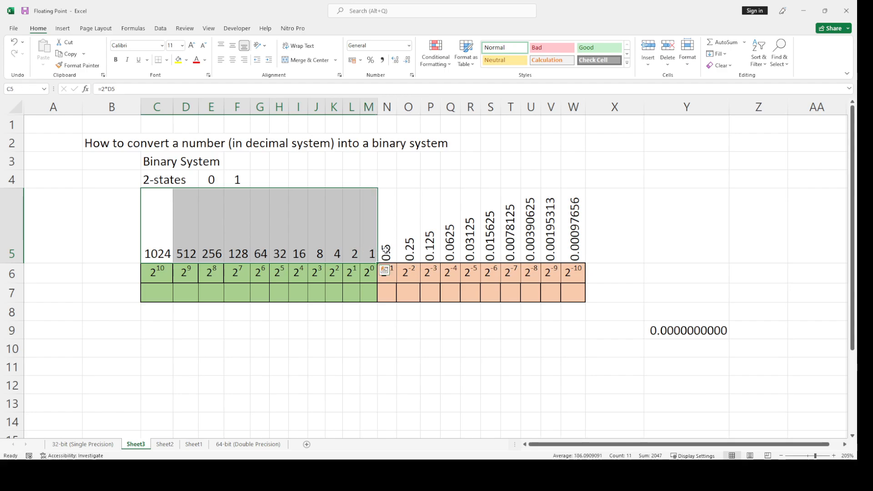
left_click_drag(386, 249, 575, 242)
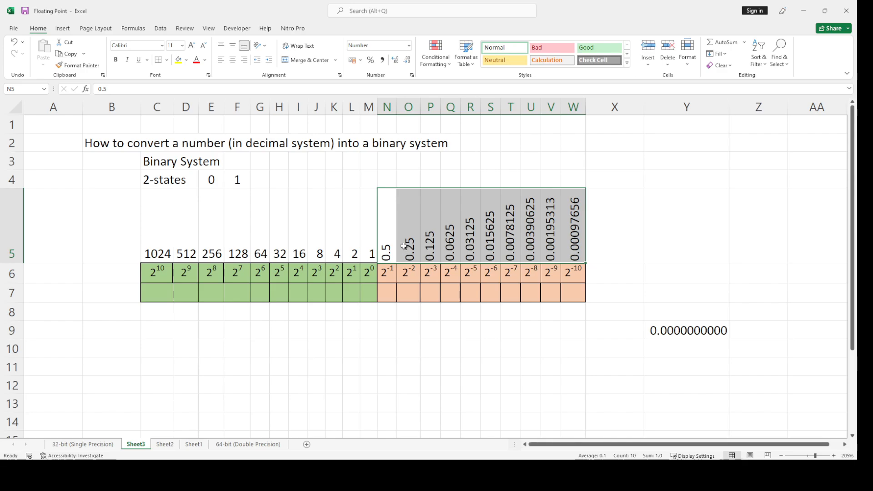
left_click_drag(393, 244, 571, 240)
left_click_drag(158, 230, 369, 241)
Merge and center cells C8:M8 and label them "Integer Part"
left_click_drag(166, 316, 374, 315)
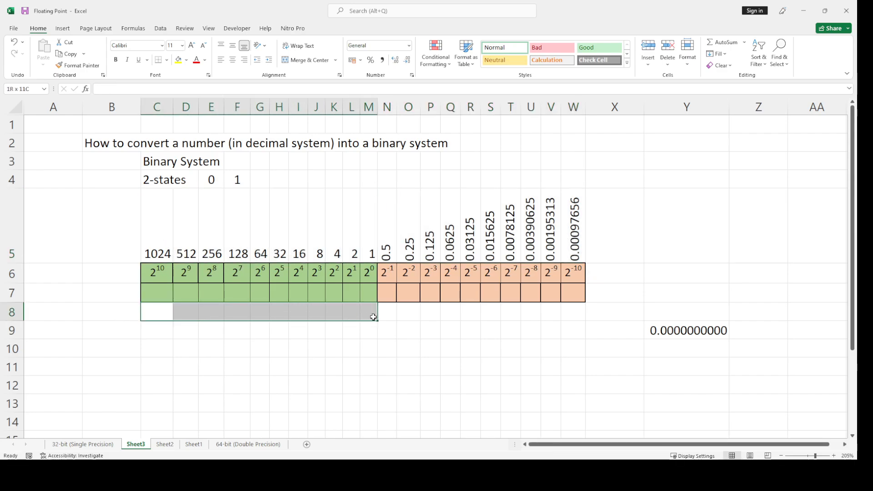
left_click(293, 61)
type("In")
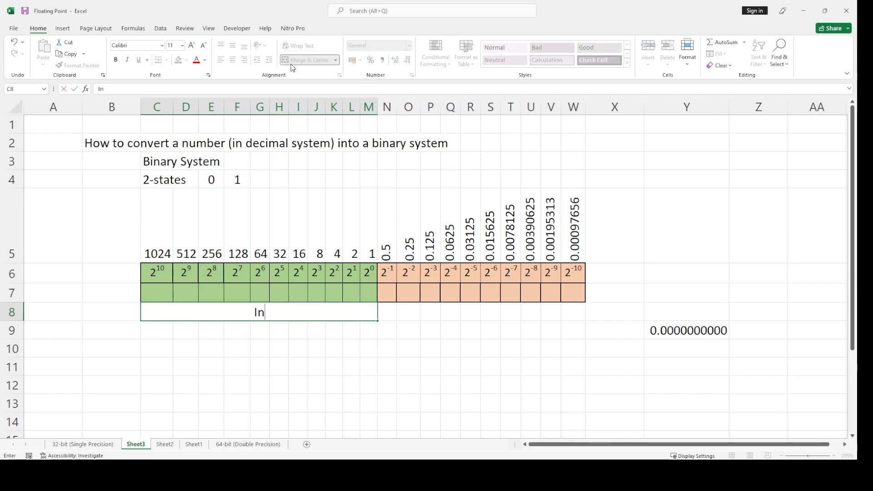
type("teger")
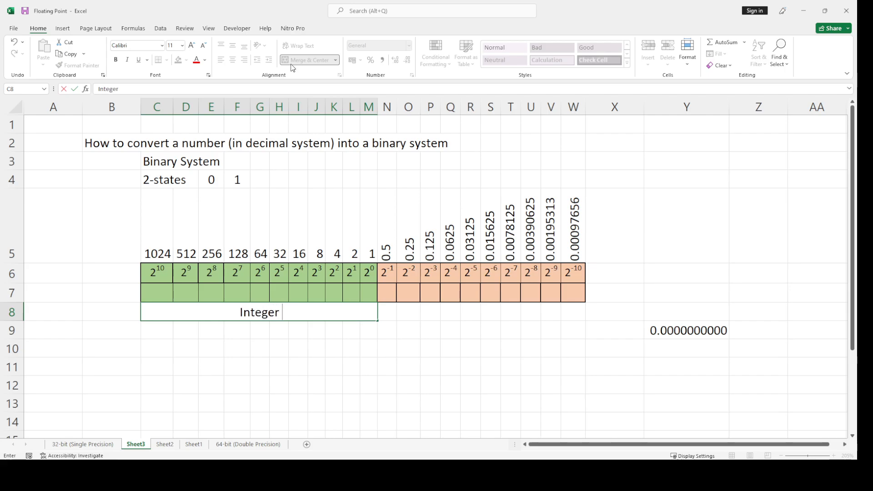
type(" Part")
key("Tab")
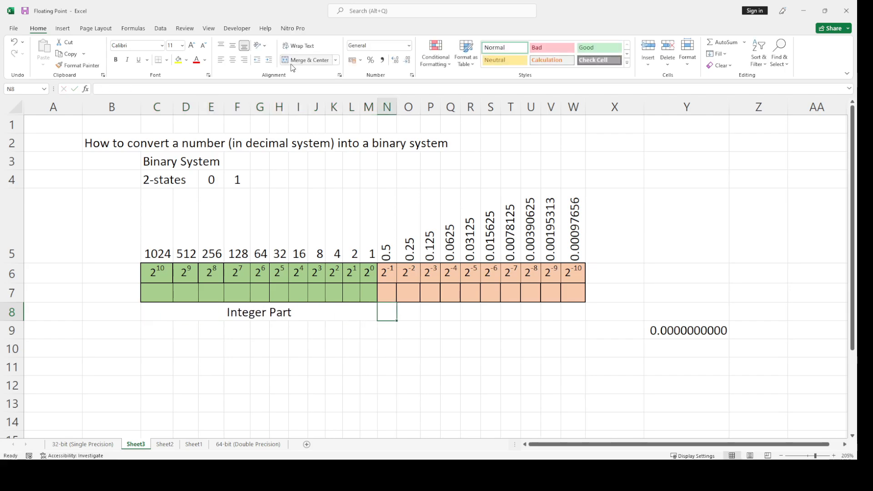
Merge and center cells N8:W8 and label them "Non-integer Part"
left_click_drag(391, 312, 577, 313)
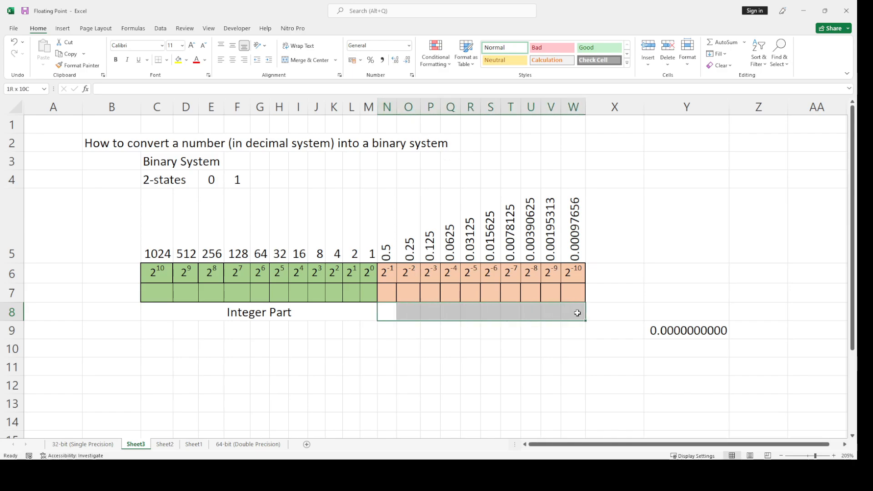
left_click(306, 60)
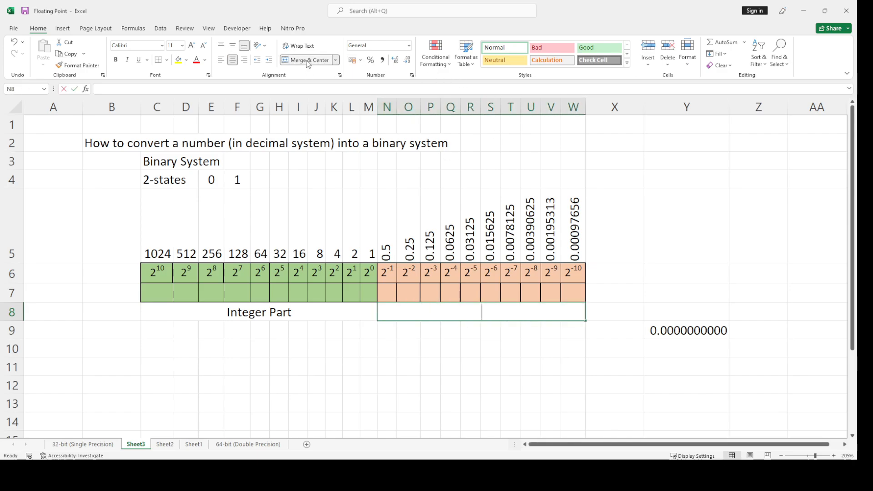
type("Nonm")
key("BackSpace")
type("-")
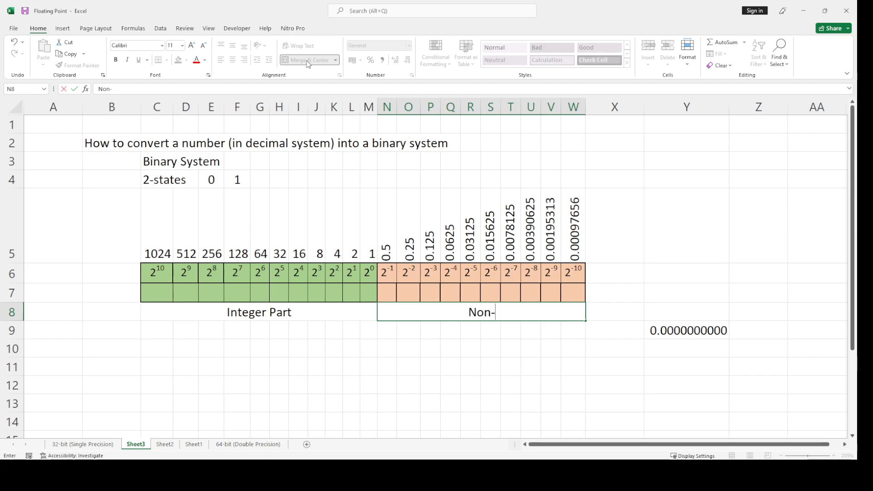
type("integer")
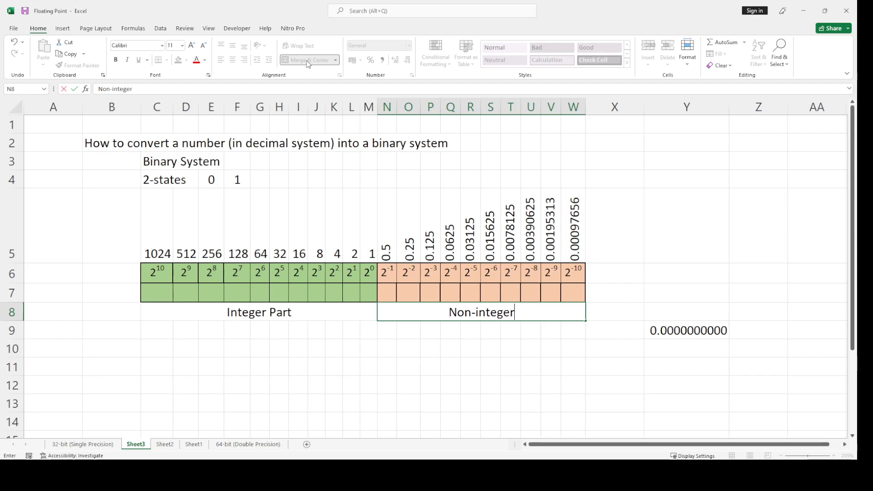
type(" Part")
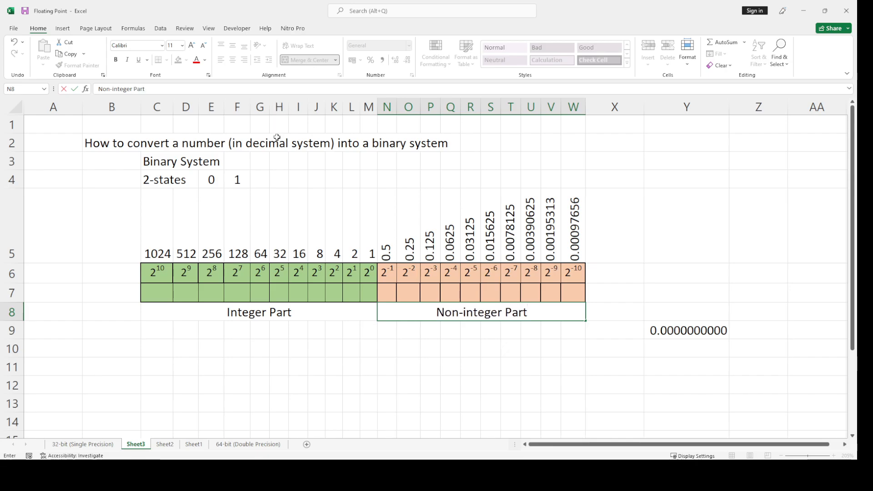
left_click(317, 364)
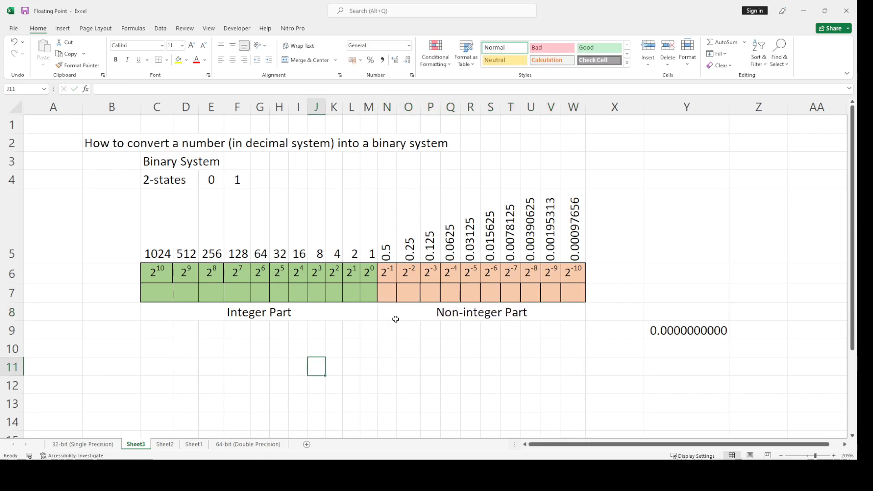
Apply thick outside borders to the "Integer Part" and "Non-integer Part" label cells in row 8
left_click(385, 290)
left_click(332, 316)
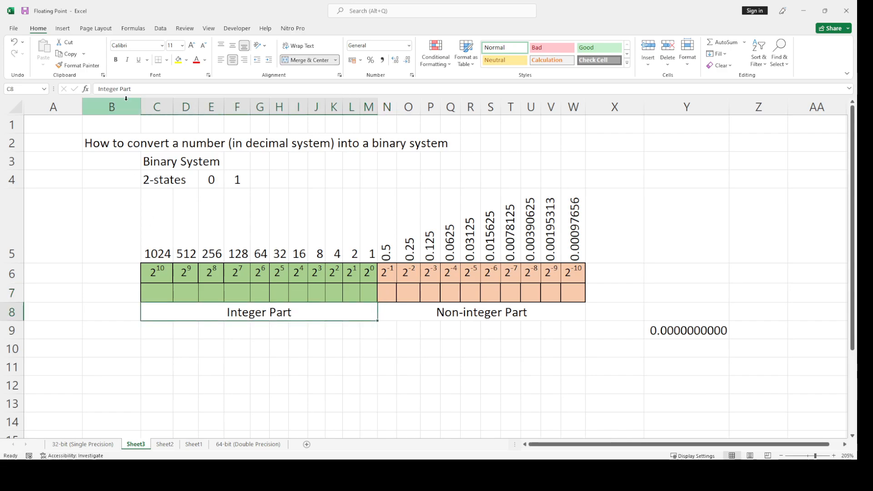
left_click(166, 60)
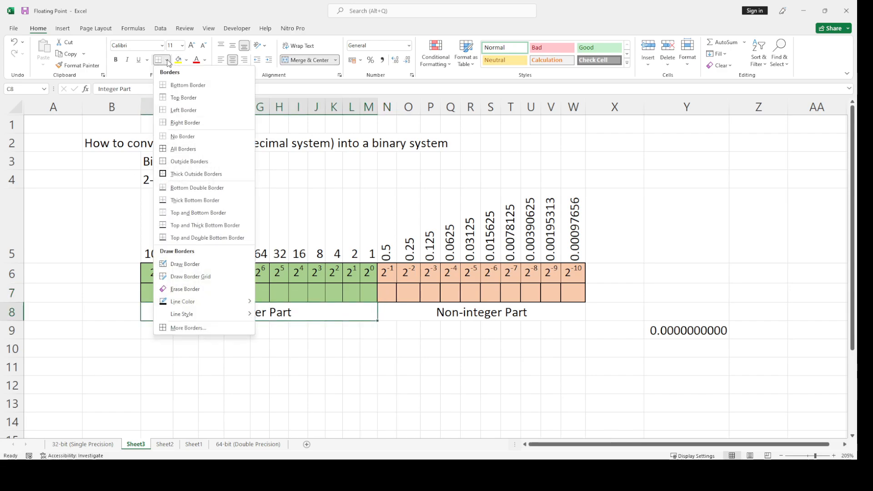
left_click(195, 173)
left_click(412, 310)
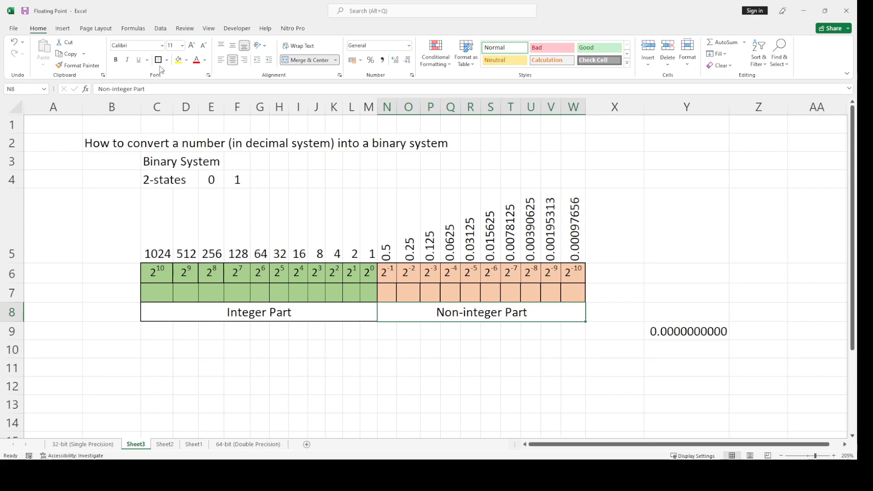
left_click(296, 305)
left_click(432, 317)
left_click(360, 386)
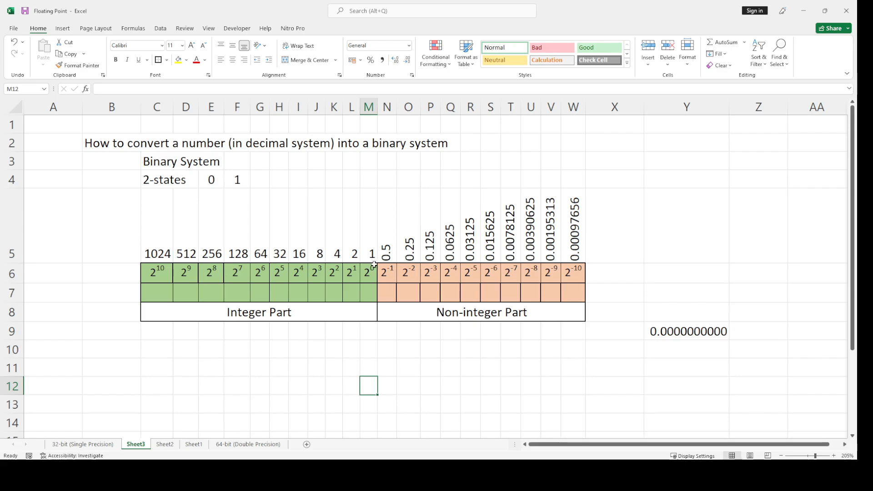
Examine the negative powers from 2^-1 in N6 to 2^-10 in W6, comparing the first few with their decimal values in row 5
left_click_drag(369, 276, 567, 272)
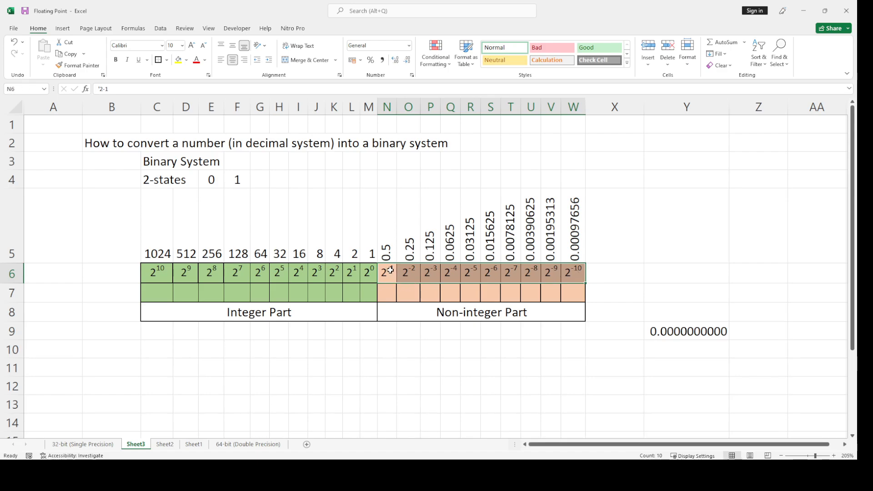
mouse_move(388, 274)
left_mouse_down()
mouse_move(496, 285)
mouse_move(618, 275)
mouse_move(574, 277)
left_mouse_up()
left_click(388, 254)
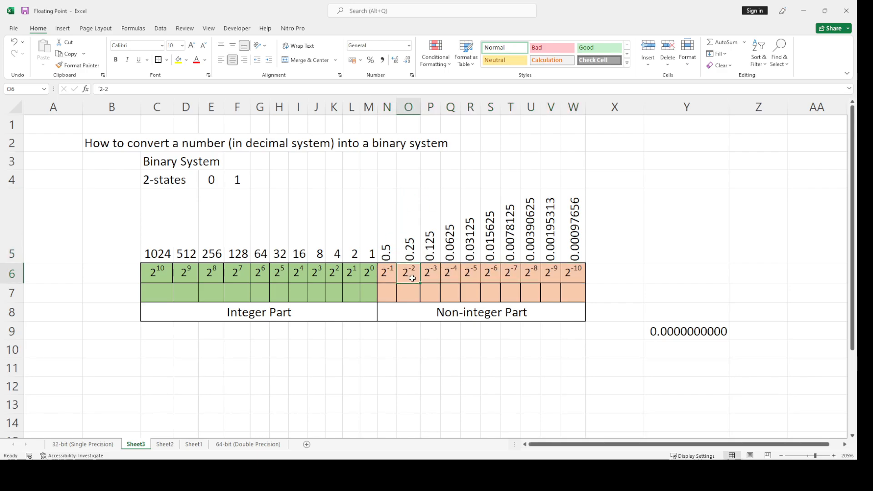
left_click(409, 254)
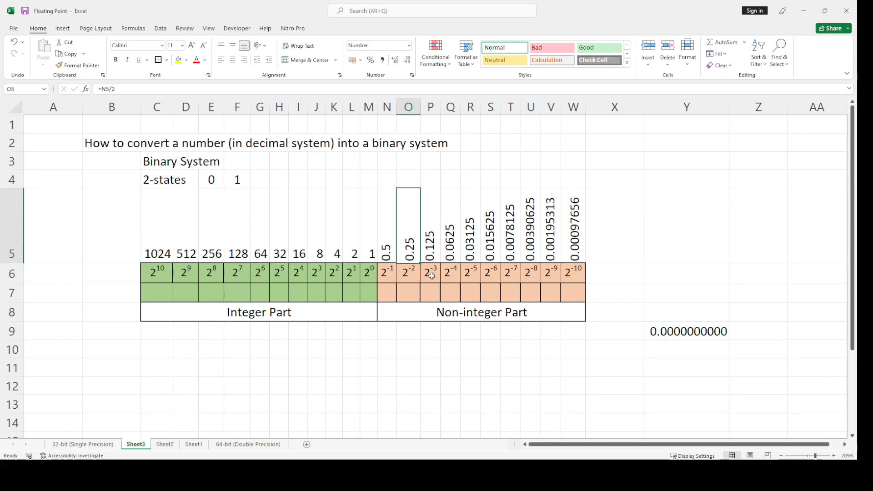
left_click(430, 257)
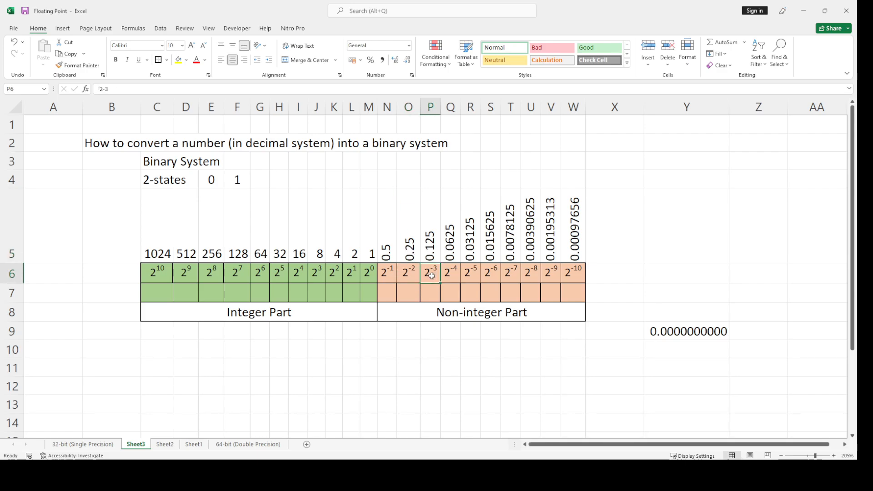
left_click(456, 276)
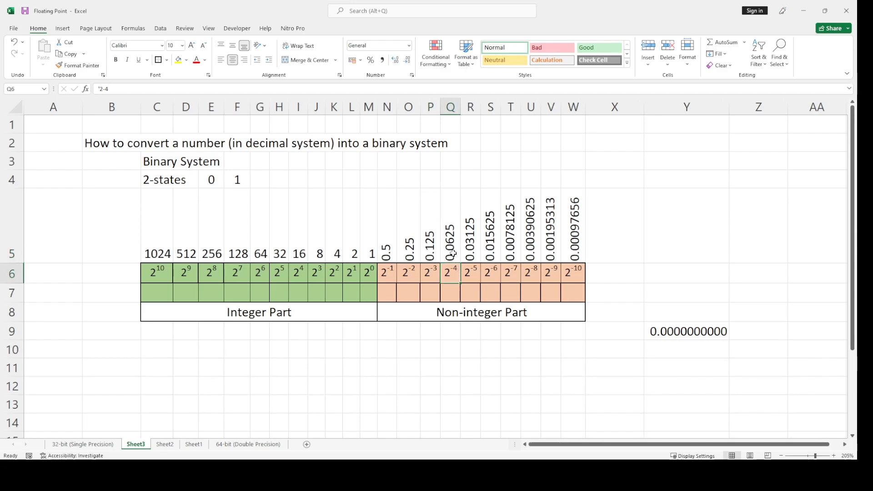
left_click(453, 255)
left_click(475, 278)
left_click(493, 277)
left_click(526, 276)
left_click(578, 275)
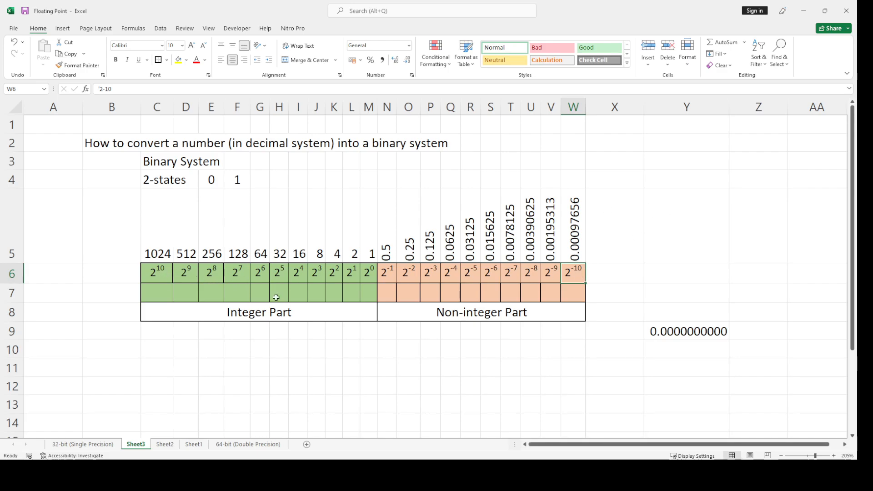
Examine the digit cells in C7:W7, relating M7 to its power in M6 and its place value in M5
left_click(153, 278)
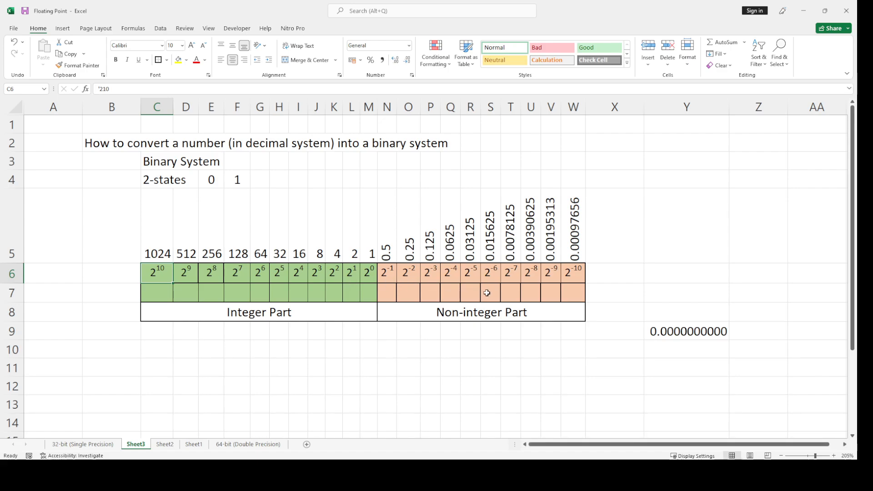
mouse_move(158, 297)
left_mouse_down()
mouse_move(574, 287)
mouse_move(167, 298)
left_mouse_up()
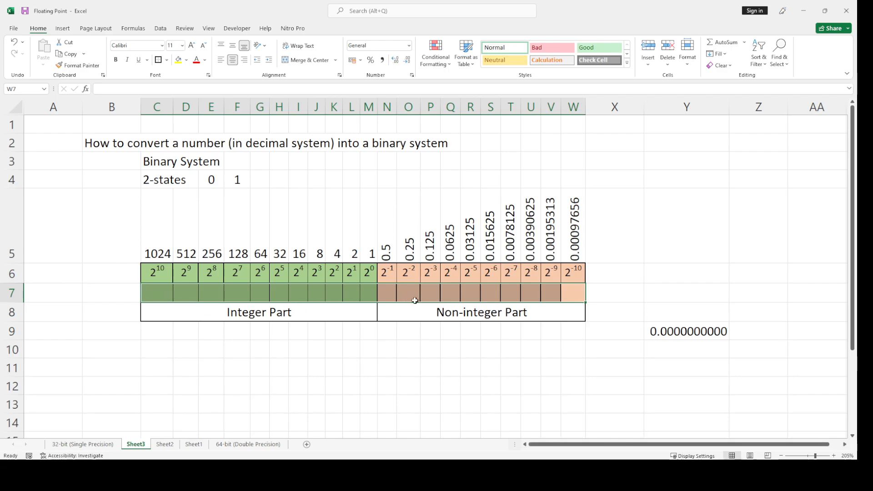
left_click_drag(393, 293, 368, 293)
left_click(370, 292)
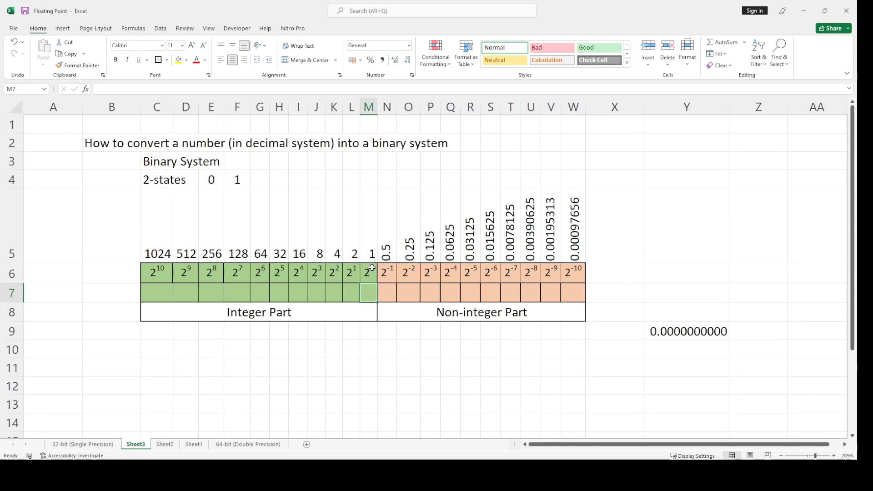
left_click_drag(371, 254, 372, 289)
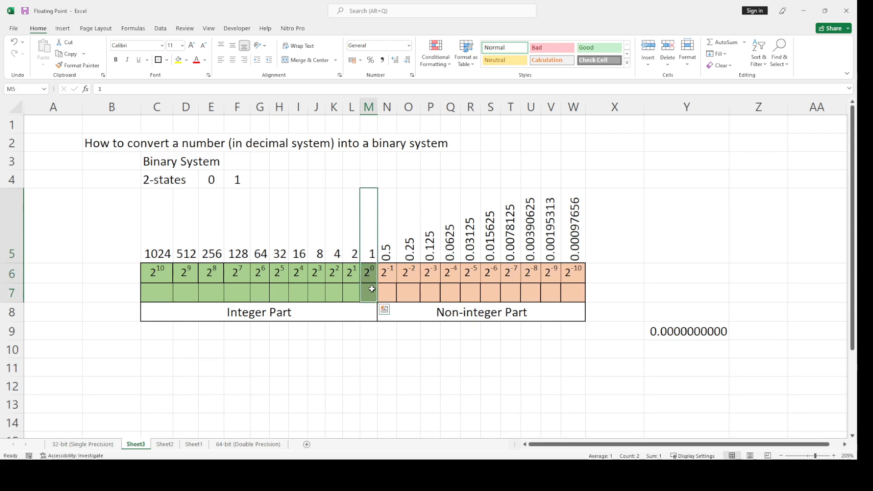
left_click(372, 259)
left_click(370, 290)
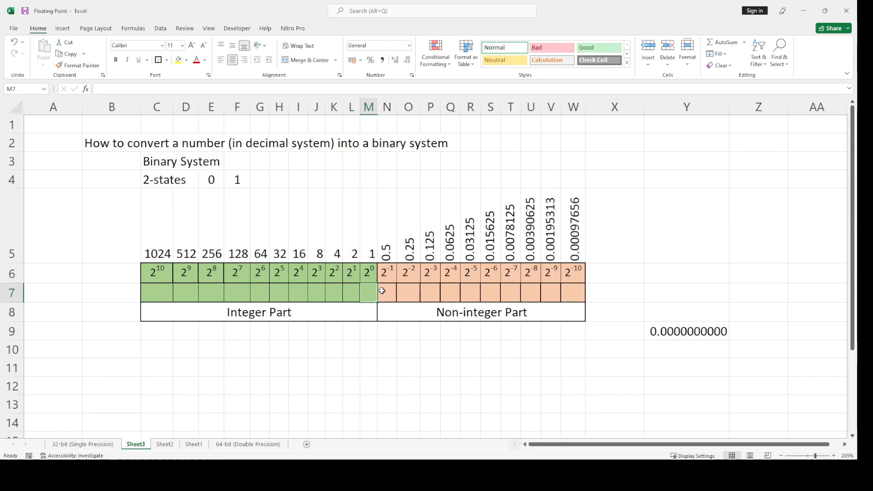
left_click(350, 294)
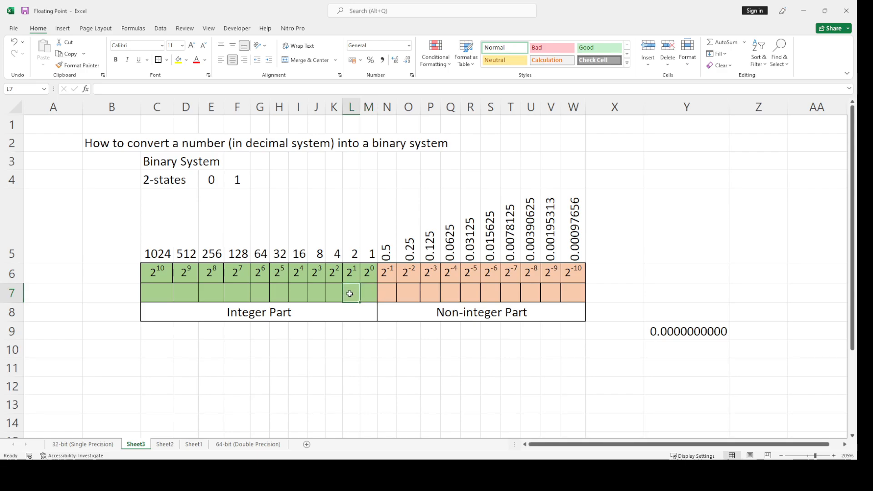
Compare M6:M7 and N6:N7 where the integer and non-integer parts meet, and review the digit cells across row 7
left_click(389, 293)
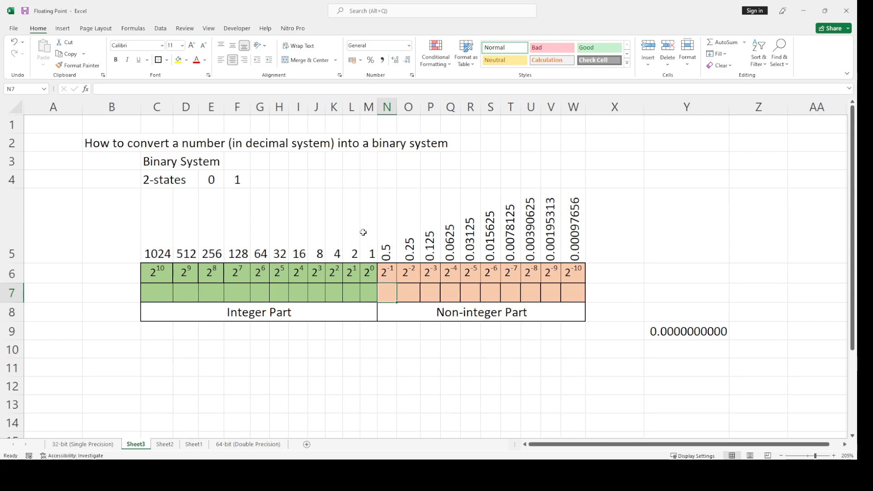
left_click_drag(368, 271, 370, 291)
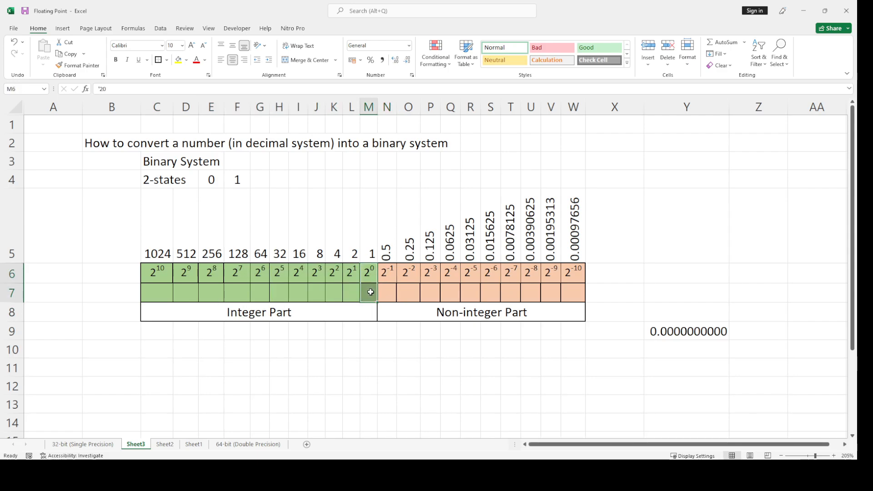
left_click(404, 278)
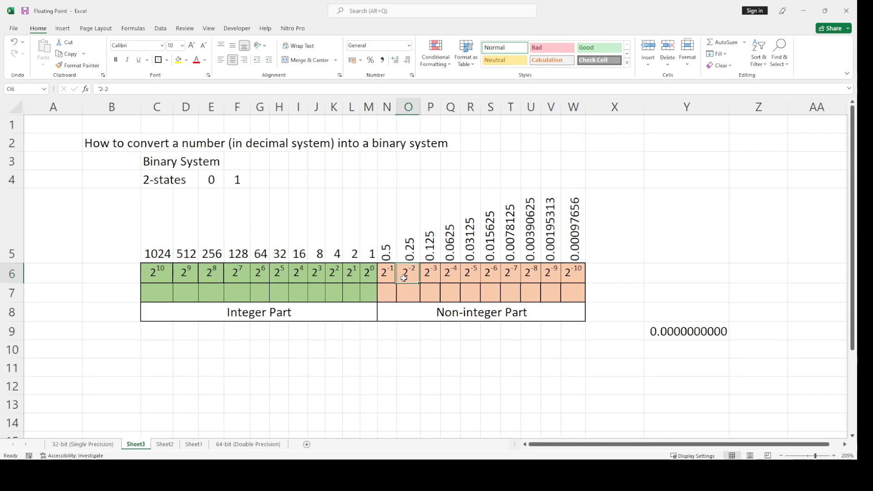
left_click(394, 278)
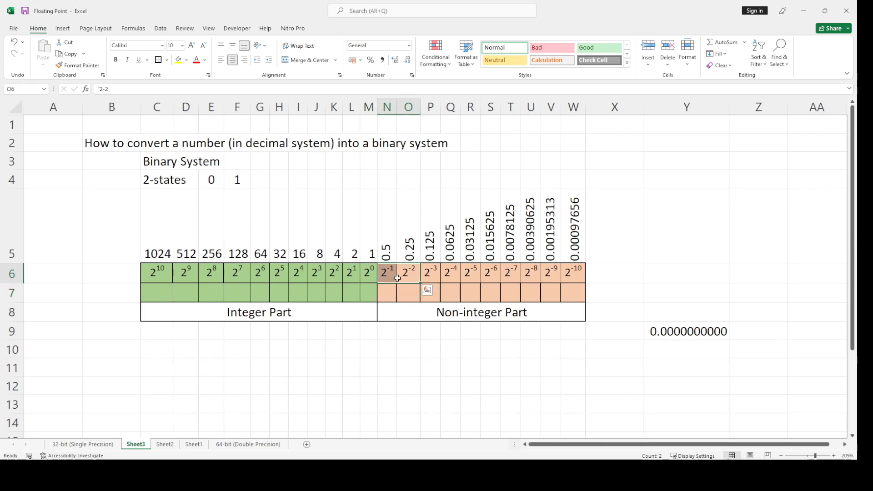
left_click(389, 290)
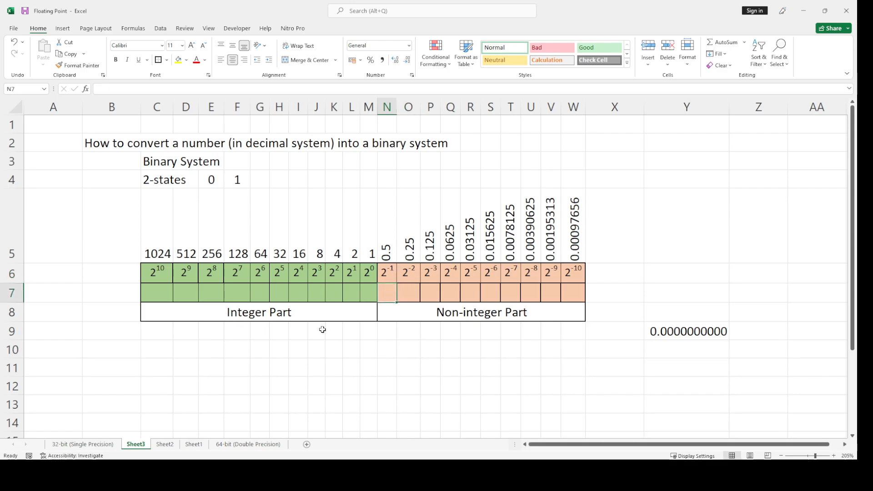
left_click_drag(160, 295, 366, 295)
left_click(371, 295)
left_click_drag(162, 300, 491, 294)
left_click(510, 295)
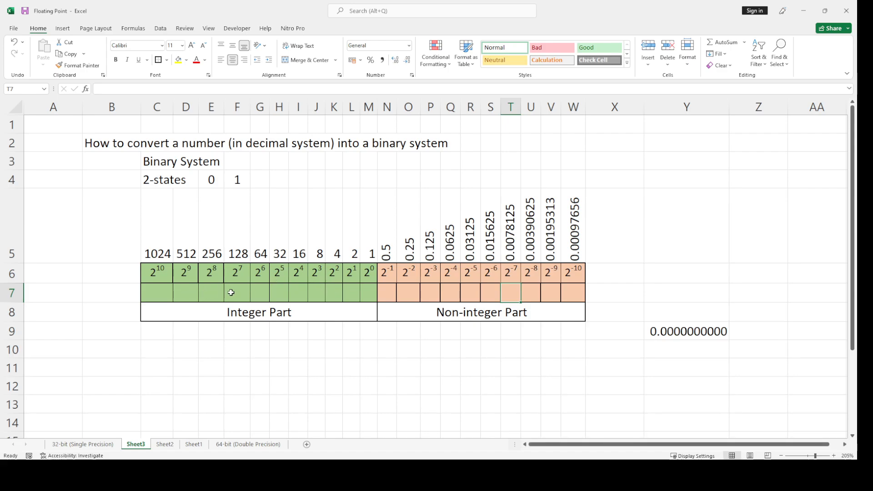
left_click(351, 295)
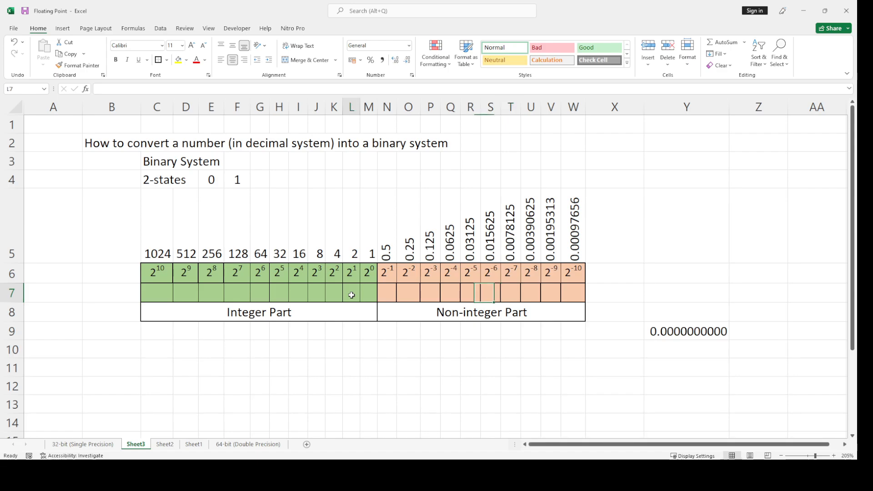
left_click(351, 331)
Enter 0 in cell C7 below 2^10
left_click(174, 295)
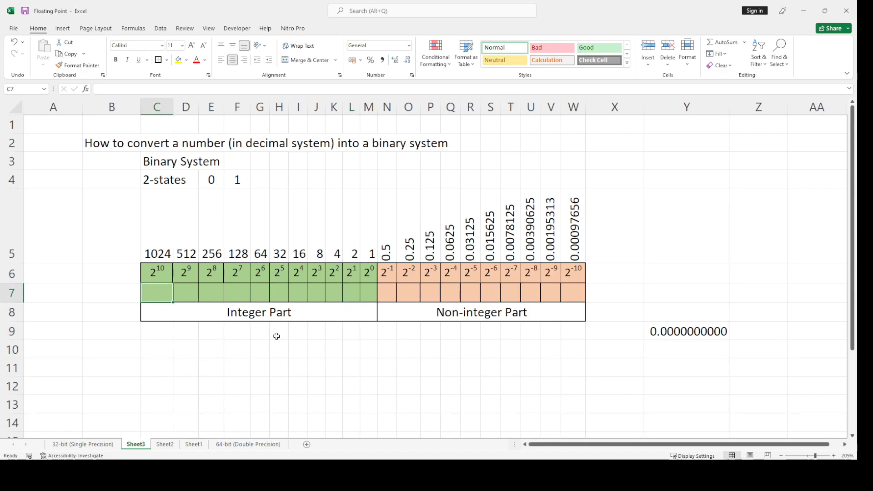
type("0")
key("ctrl+Return")
Try to fill the 0 from C7 across row 7 through W7, and undo the fill
left_click_drag(173, 302, 563, 322)
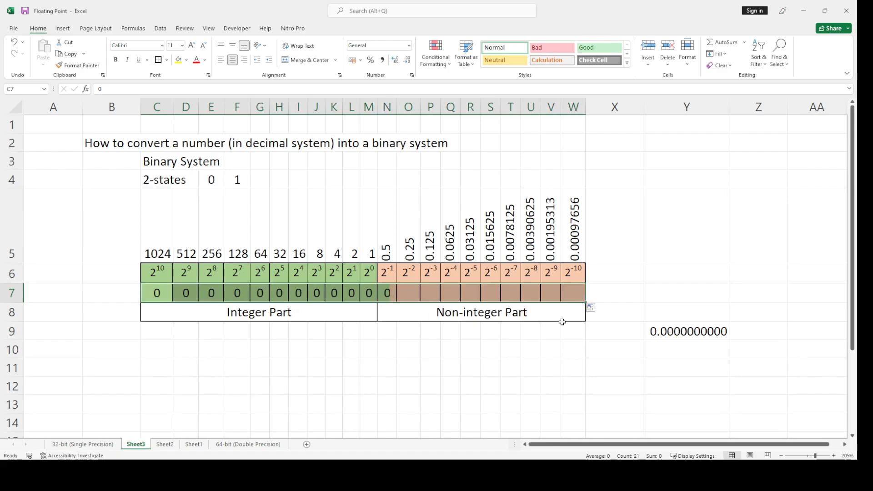
left_click(468, 366)
key("ctrl+z")
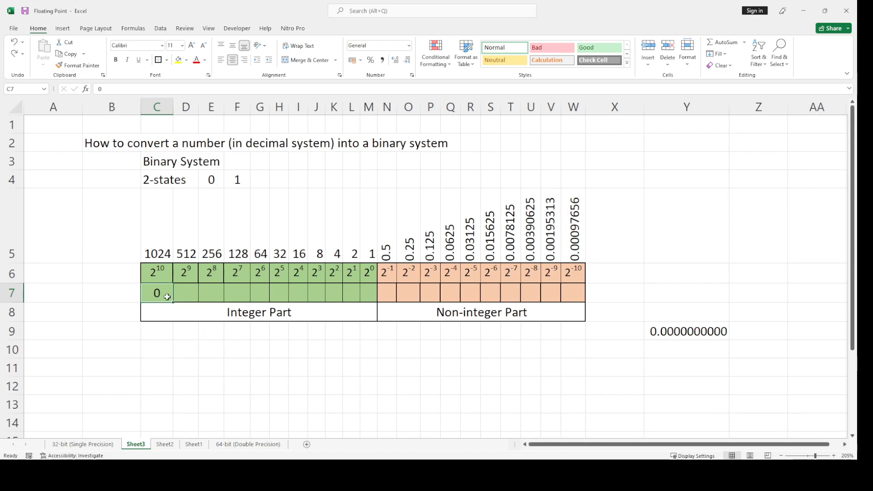
Fill the 0 from C7 through M7, and enter 0 in N7 and fill it through W7
left_click_drag(173, 303, 574, 296)
left_click(386, 294)
type("0")
left_click(415, 344)
left_click(388, 295)
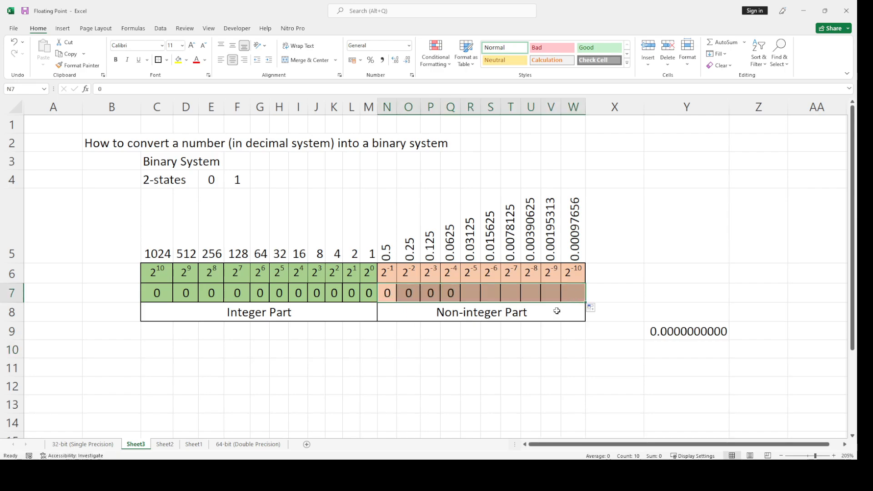
left_click(511, 350)
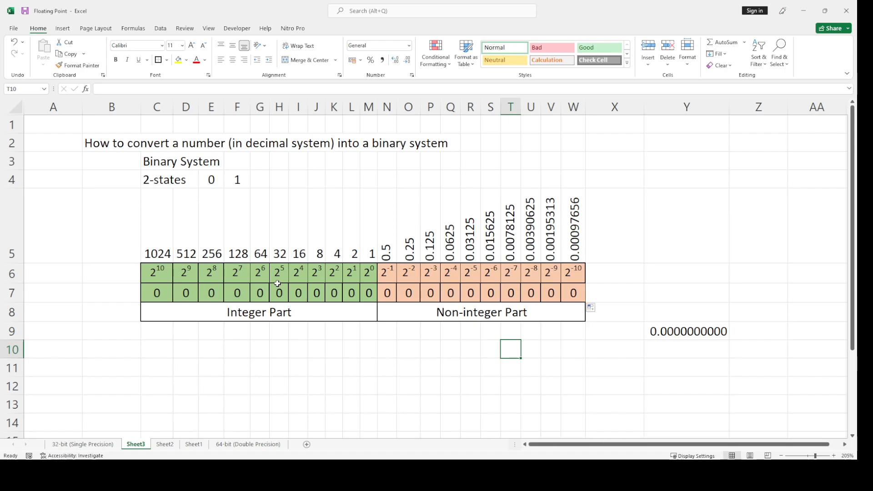
mouse_move(165, 294)
left_mouse_down()
mouse_move(577, 295)
mouse_move(167, 296)
left_mouse_up()
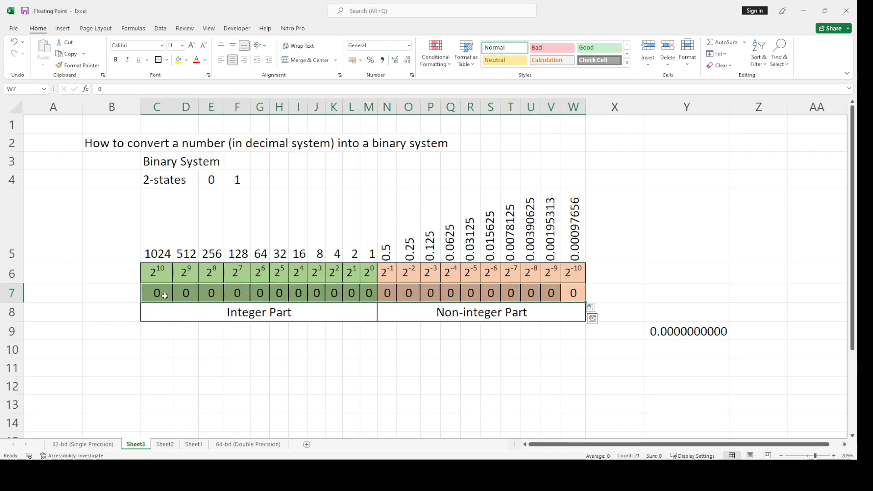
Enter the label "Decimal" in Y8 above the conversion formula in Y9
left_click(713, 326)
left_click(696, 316)
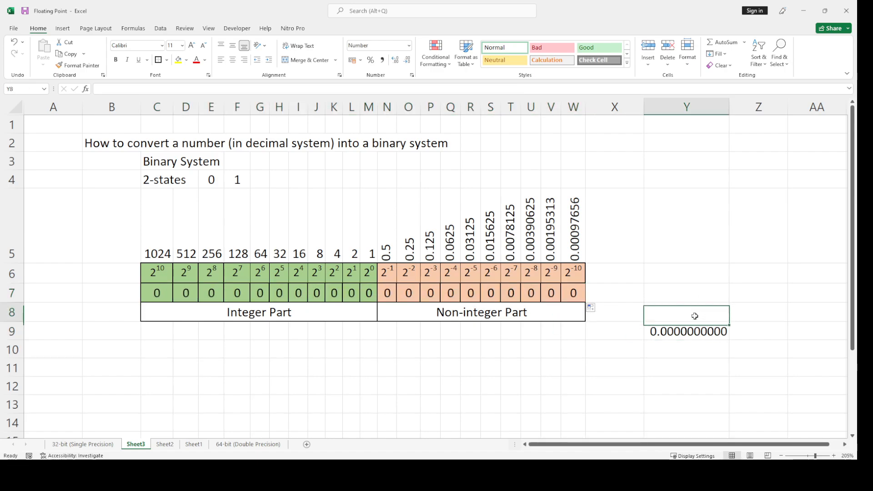
type("Decimal")
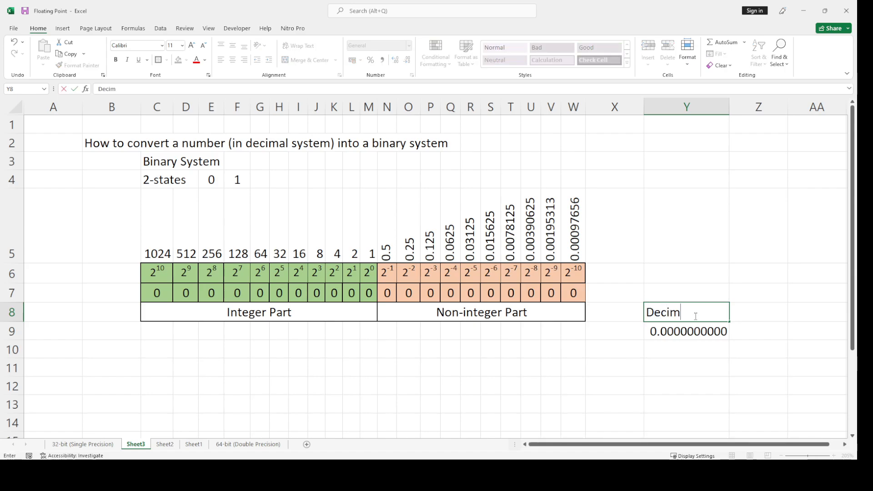
key("Return")
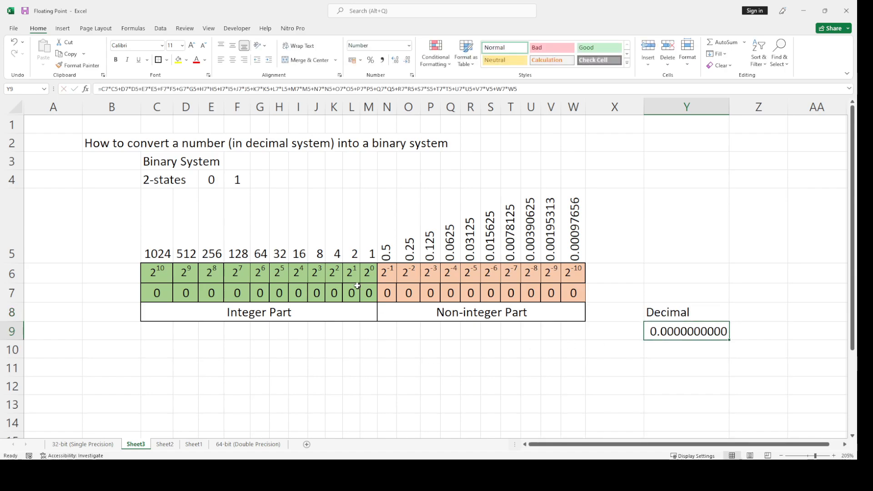
Enter 1 in L7 below 2^1 and check the decimal value in Y9
left_click(352, 297)
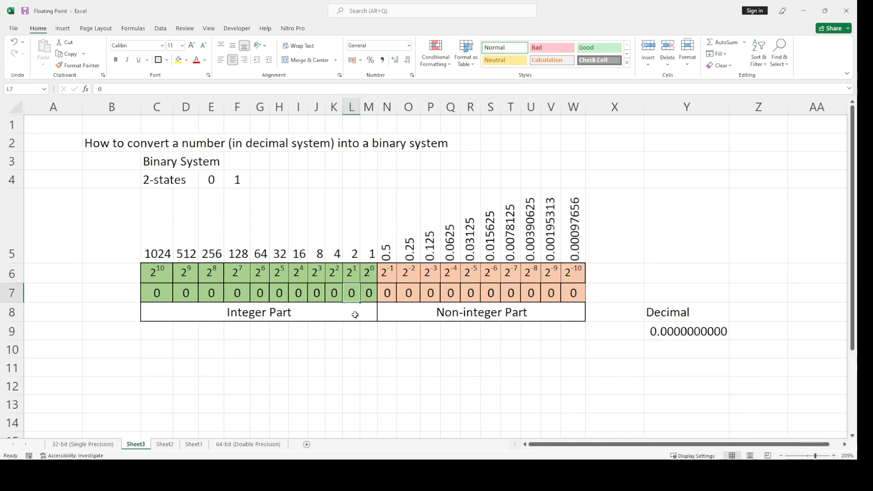
left_click(357, 275)
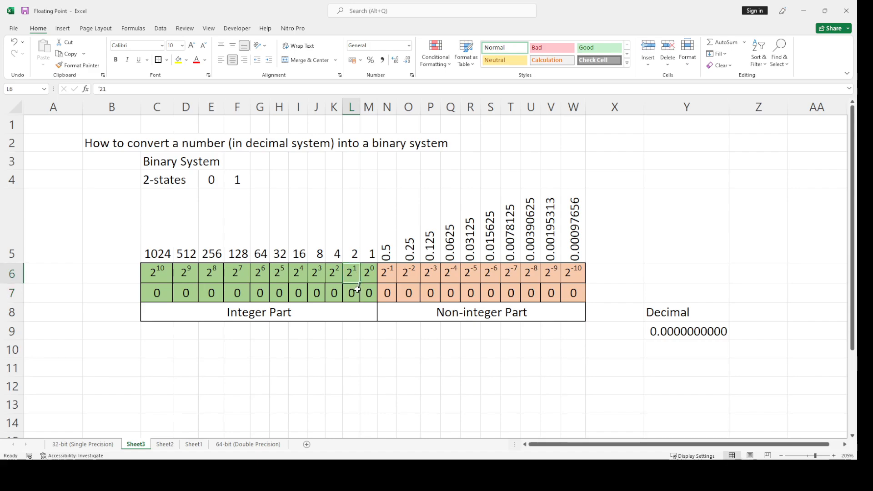
left_click(357, 290)
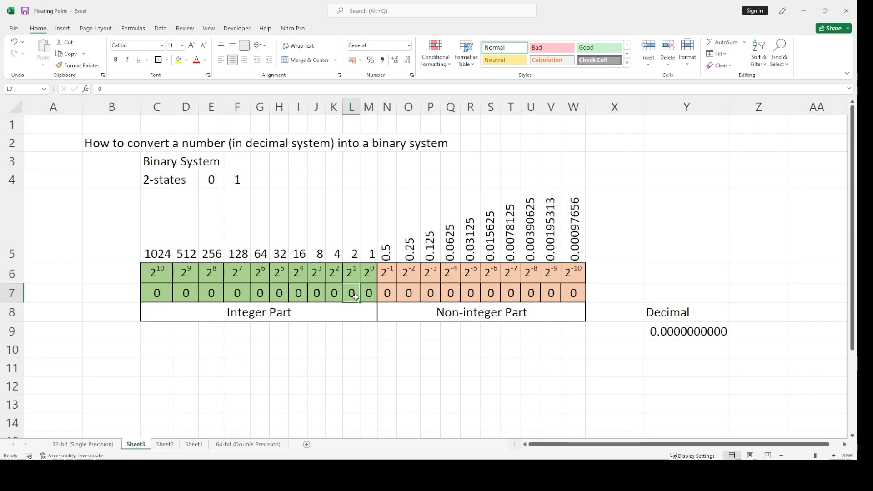
type("1")
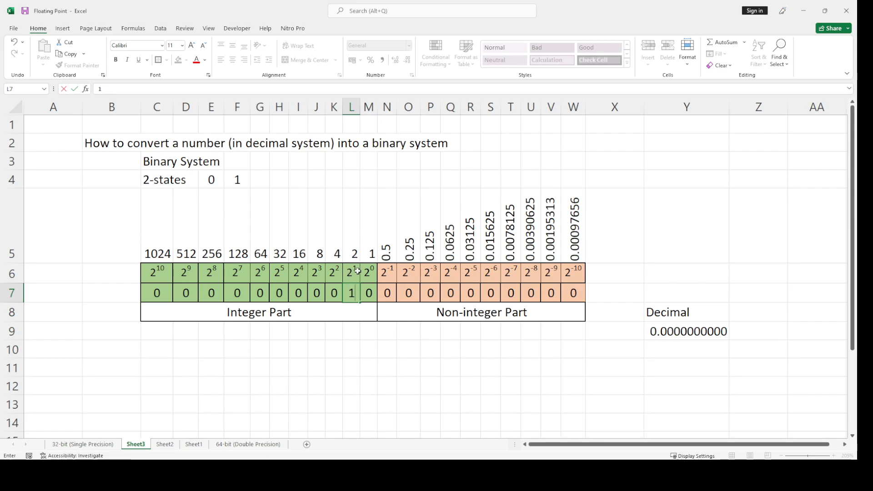
key("Return")
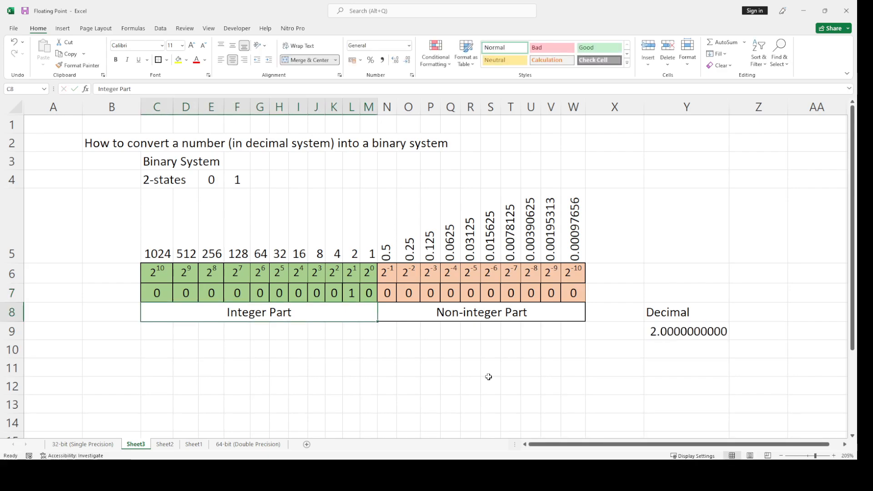
left_click(685, 330)
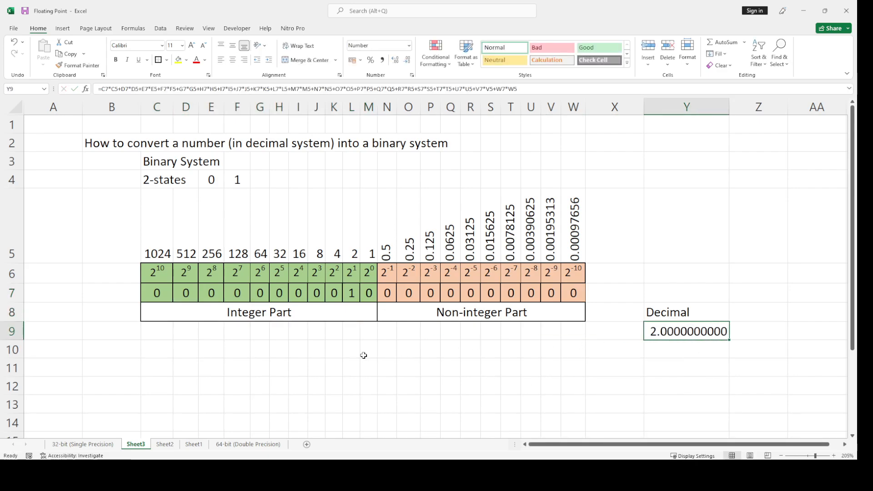
Start a conversion example by entering 2 in H10 and the text arrow "->" in I10
left_click(288, 353)
type("2")
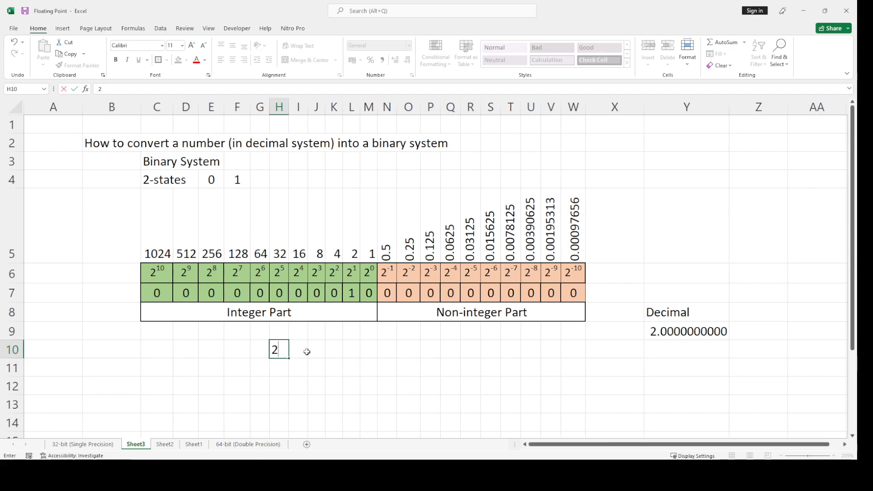
left_click(304, 351)
type("->")
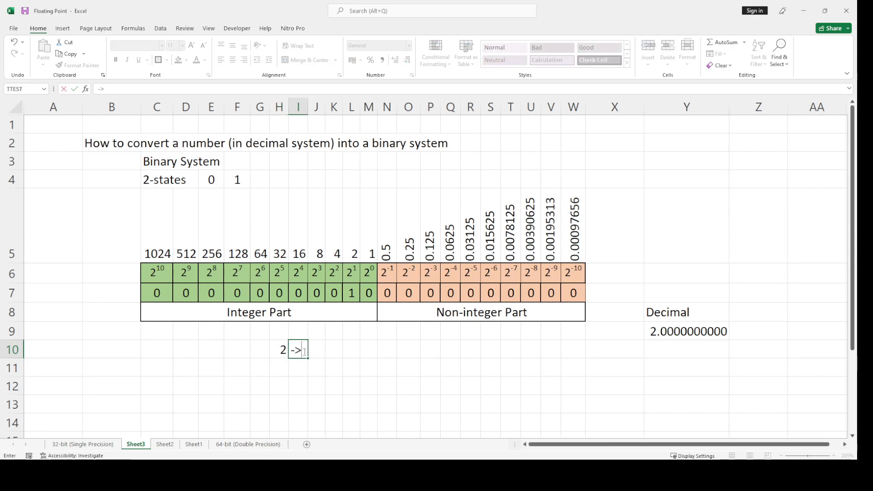
key("Right")
key("Escape")
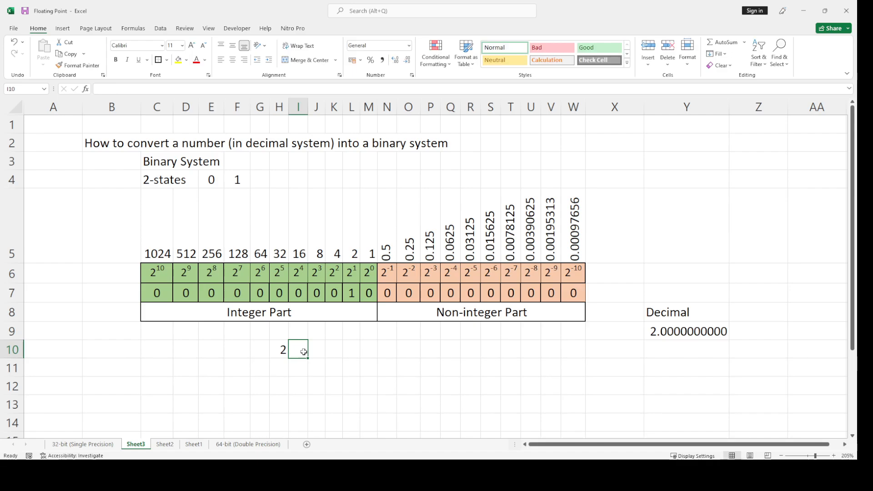
type("-")
key("BackSpace")
type("'->")
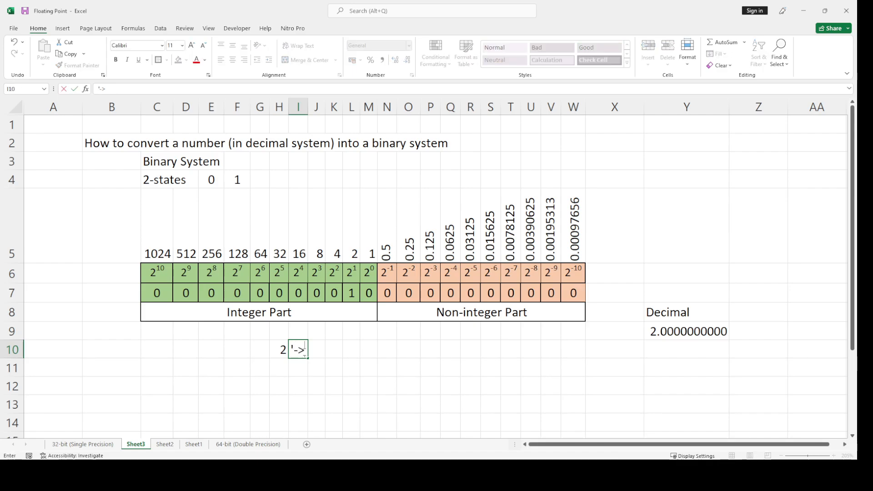
key("Right")
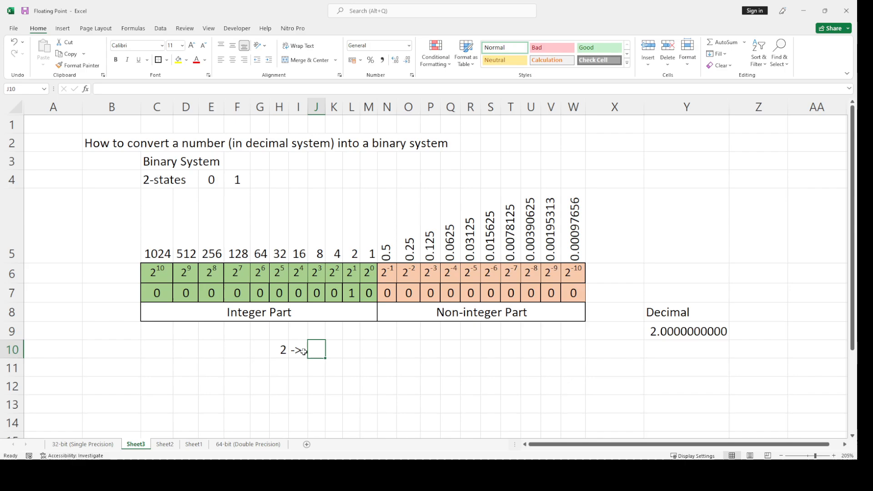
Enter the binary number 10 in J10 and centre the 2 in H10
type("10")
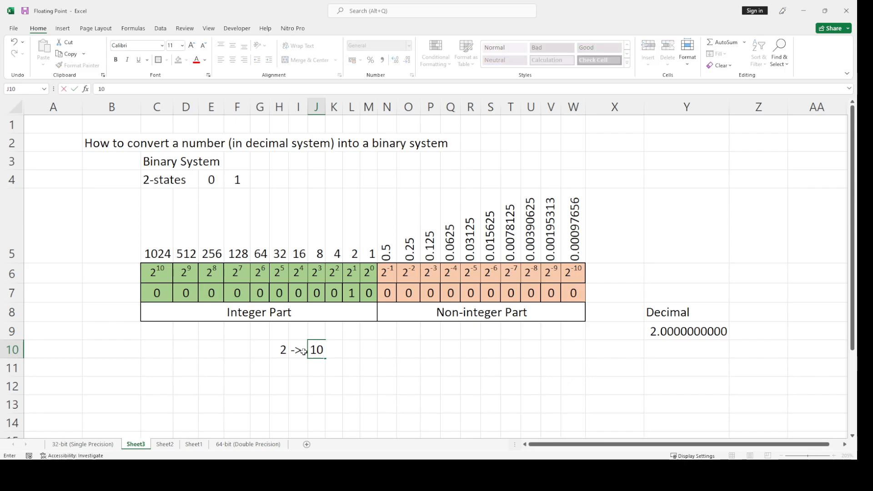
left_click(334, 382)
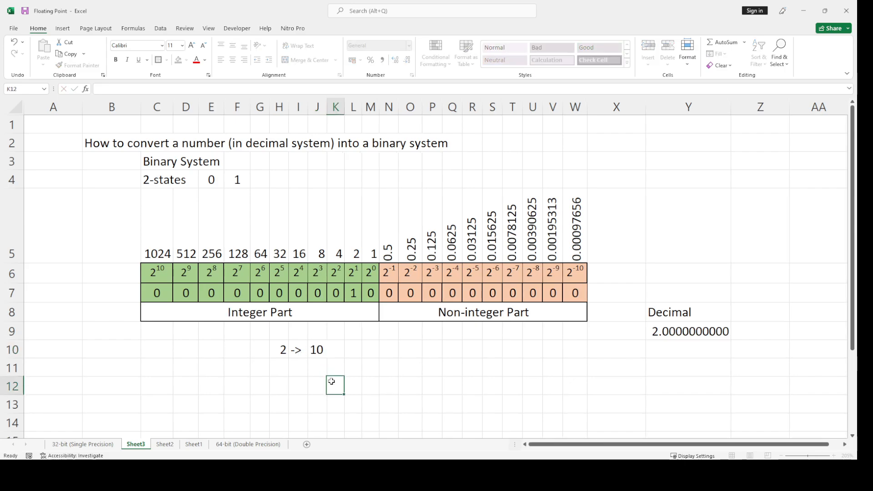
left_click(275, 351)
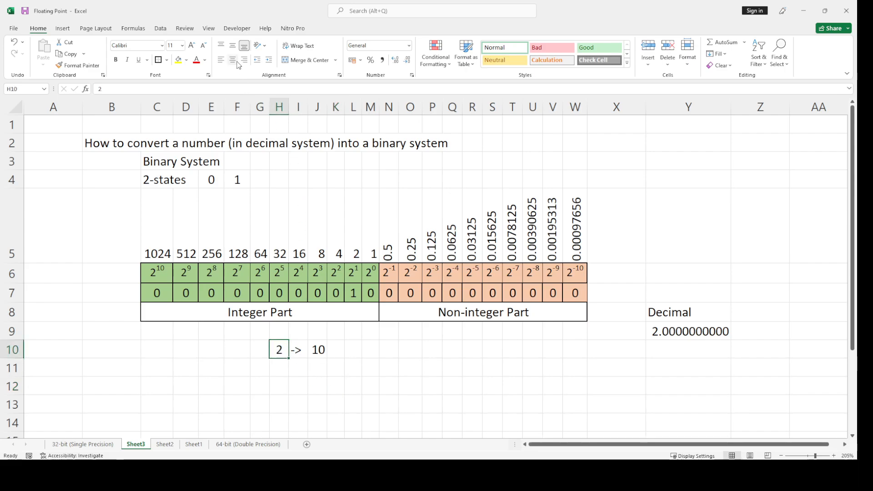
left_click(280, 390)
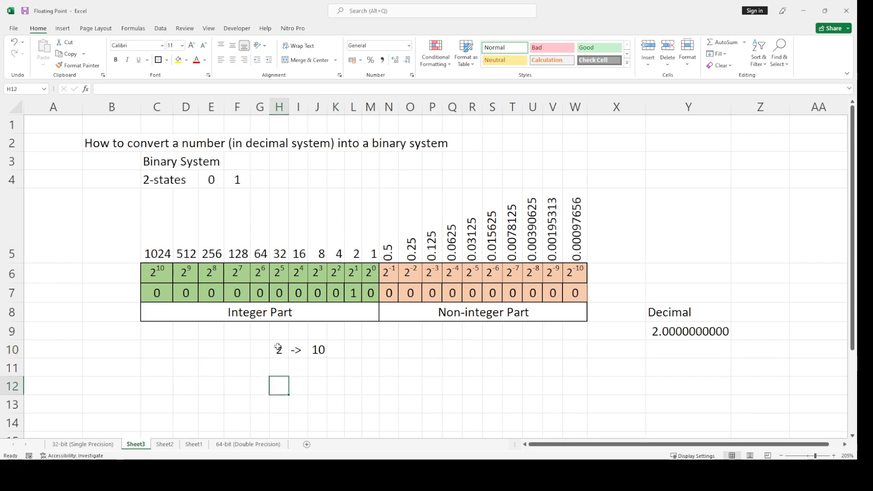
Mark the 10 in J10 with a red box, cross out the 2 in H10, and clear the annotations
mouse_move(268, 338)
left_mouse_down()
mouse_move(288, 359)
mouse_move(332, 362)
left_mouse_up()
key("Escape")
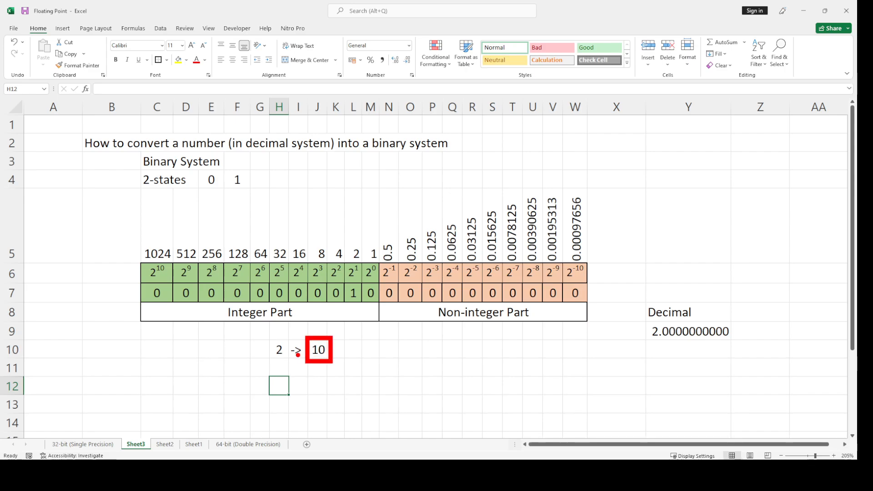
left_click_drag(269, 342, 282, 358)
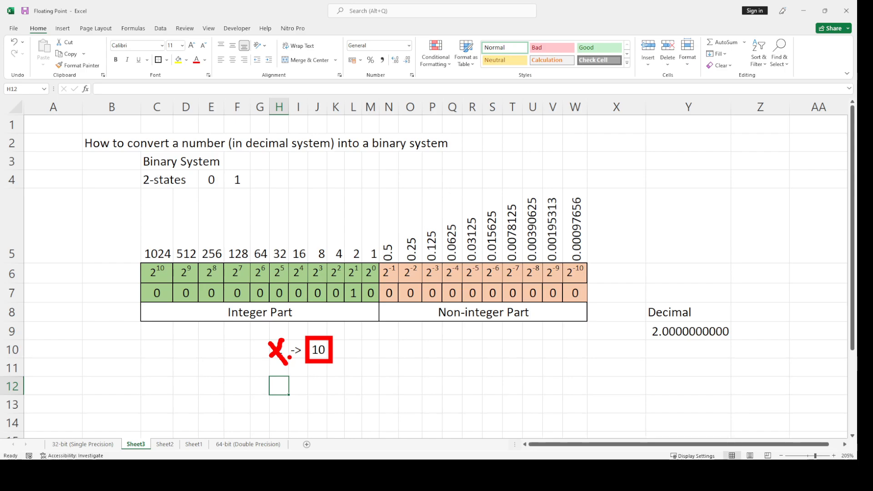
right_click(290, 358)
right_click(313, 345)
left_click(319, 419)
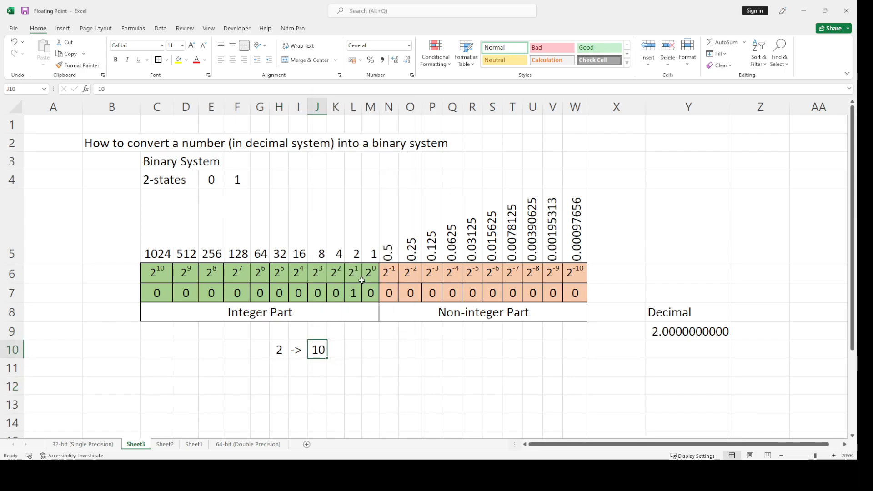
Compare the digits in L7:M7 with the binary number in J10
left_click(355, 293)
type("1")
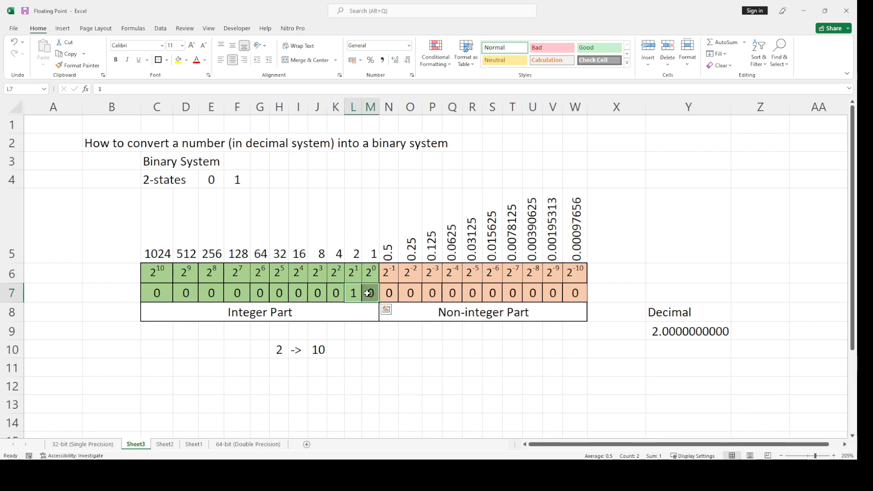
left_click(347, 381)
Enter 3 in H11 below the first example and centre it
left_click(282, 366)
type("3")
left_click(337, 368)
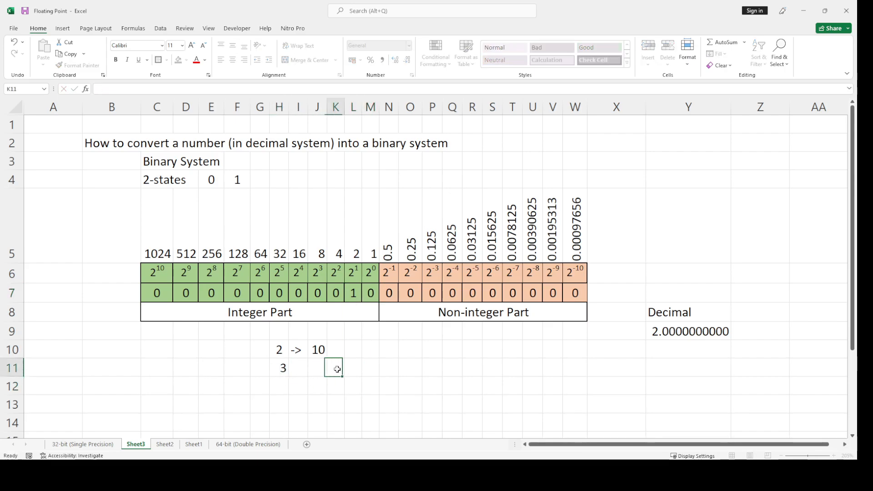
left_click(285, 372)
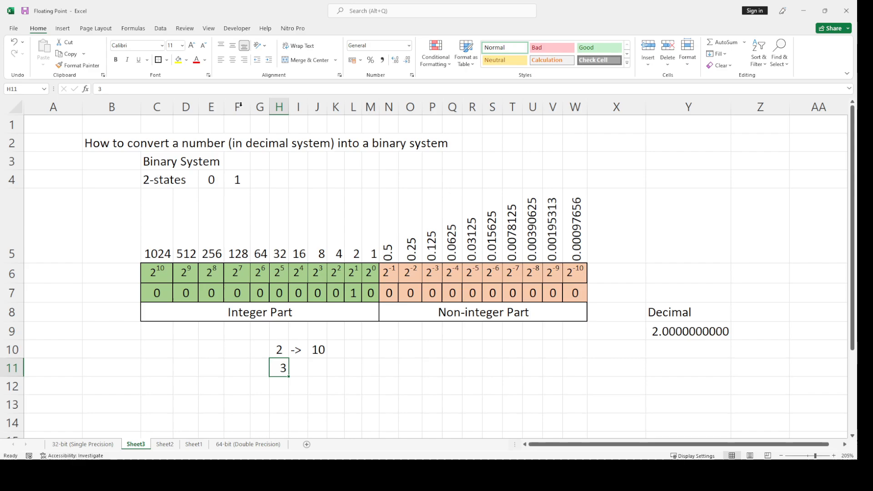
left_click(232, 59)
left_click(401, 381)
left_click(279, 368)
Enter the text arrow "->" in I11 beside the 3
left_click(300, 368)
type("'")
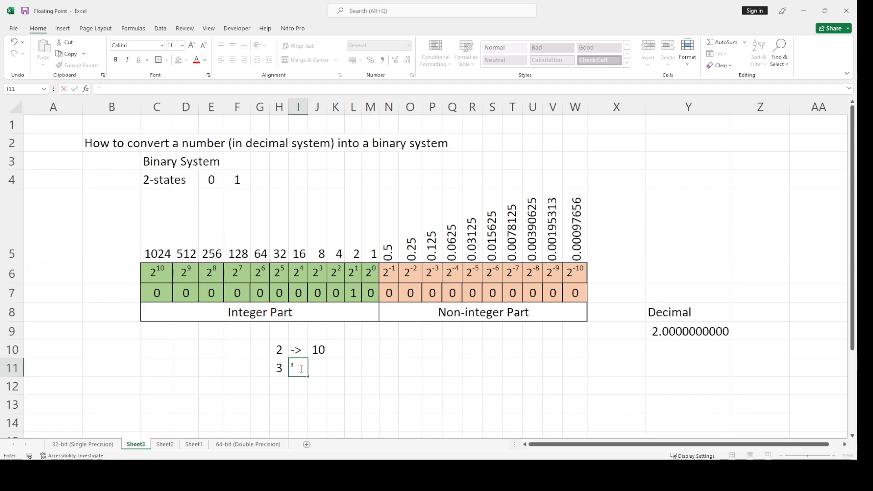
type("->")
key("Tab")
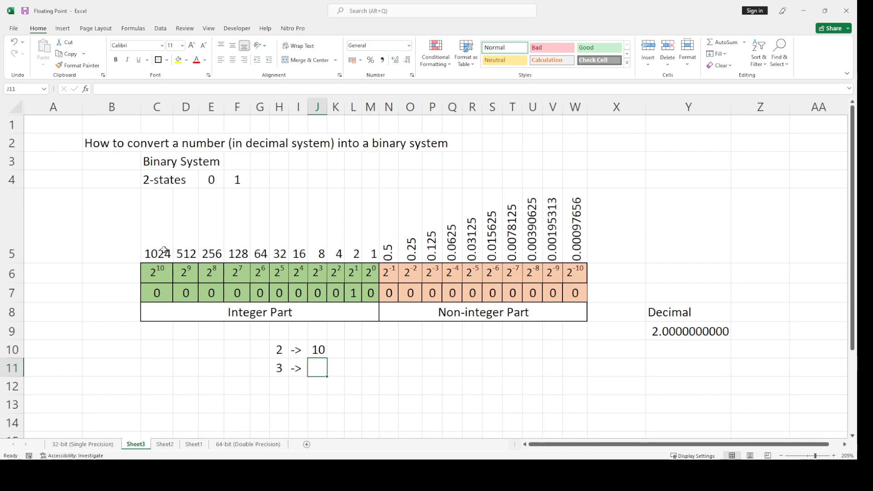
Examine the integer place values in row 5 to determine which ones add up to 3
left_click_drag(373, 254, 160, 245)
left_click(354, 258)
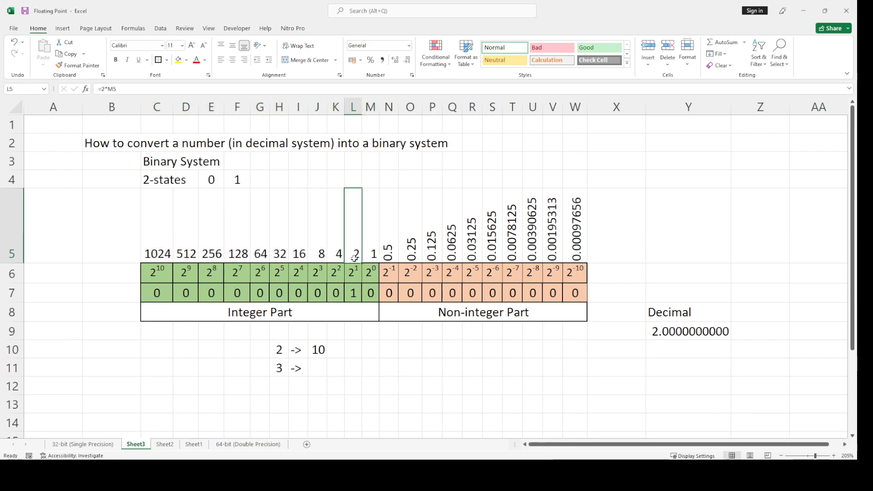
left_click(339, 259)
left_click(359, 258)
left_click(374, 257)
left_click(324, 254)
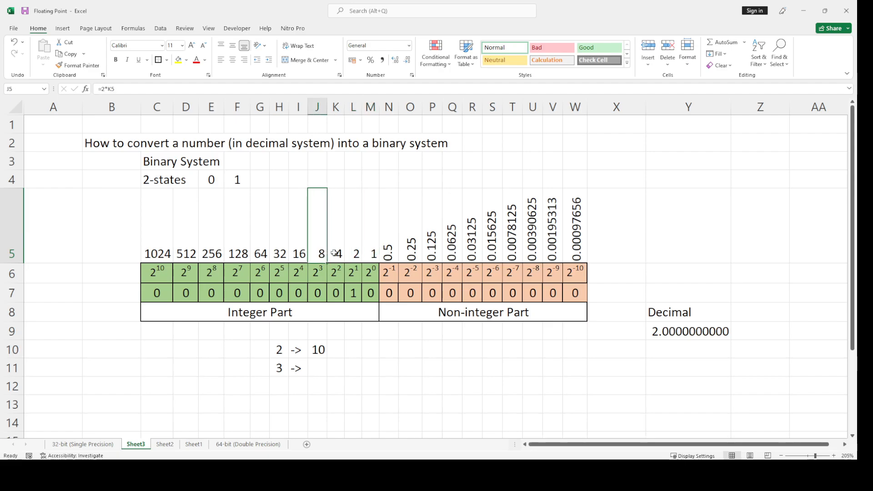
left_click(337, 291)
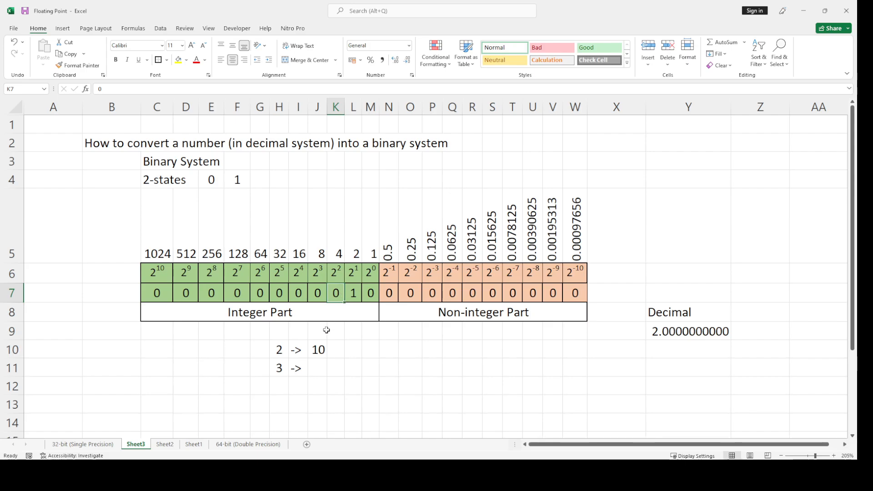
left_click(357, 253)
left_click(371, 253)
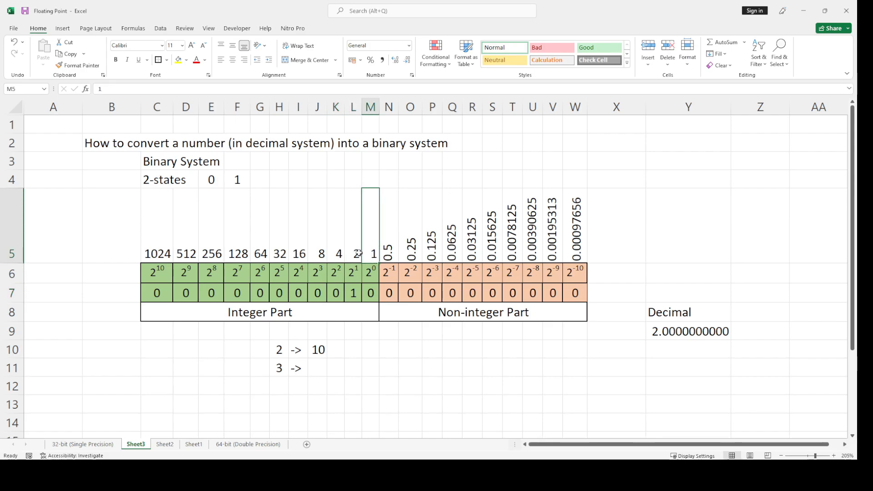
left_click(359, 254)
Enter 1 in M7 below 2^0
left_click(371, 293)
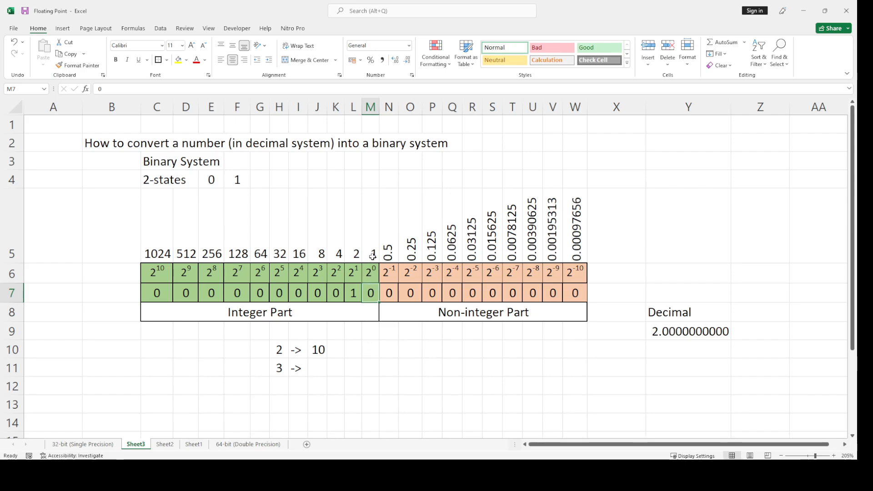
type("1")
left_click(370, 364)
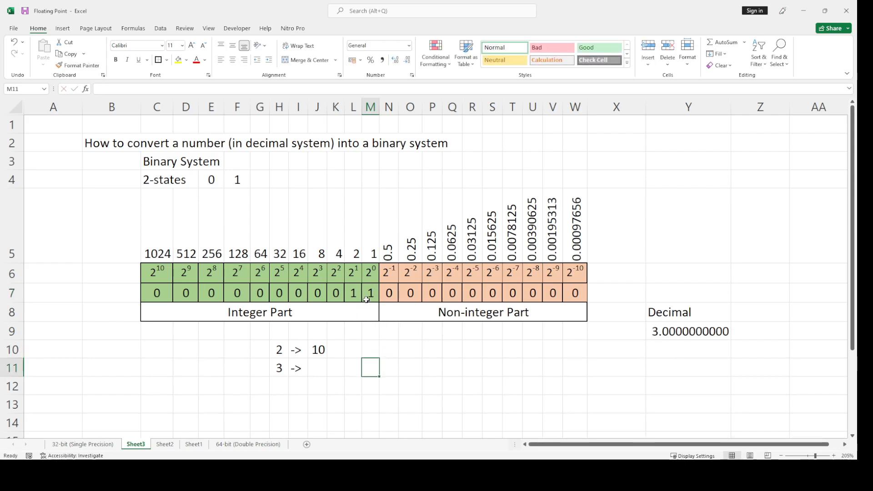
Enter 11 in J11 as the binary equivalent of 3
left_click(282, 366)
left_click(314, 364)
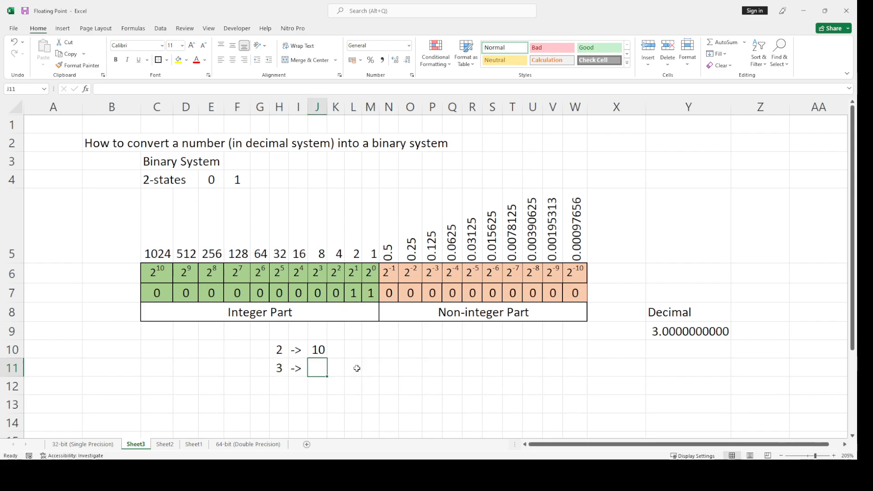
type("11")
left_click(353, 403)
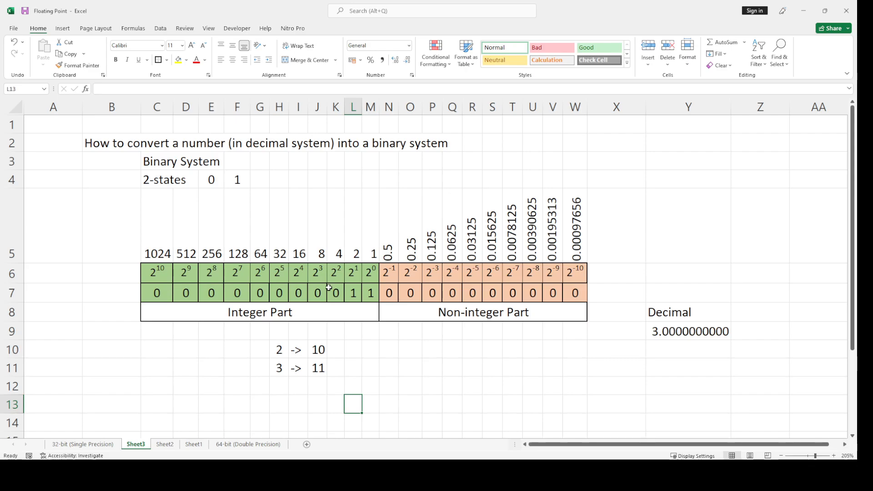
left_click(355, 295)
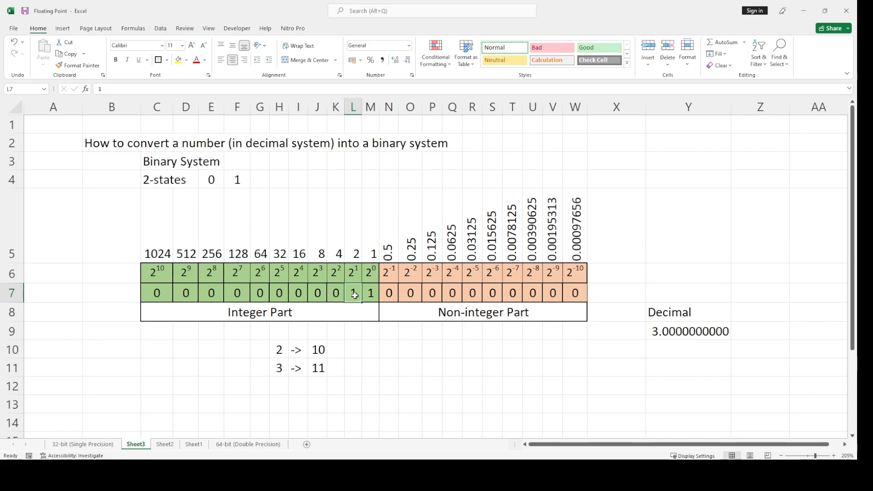
Check the digits below 2^1 and 2^0 against the decimal result in Y9
left_click(369, 295)
left_click(357, 295)
left_click(366, 295)
left_click(690, 335)
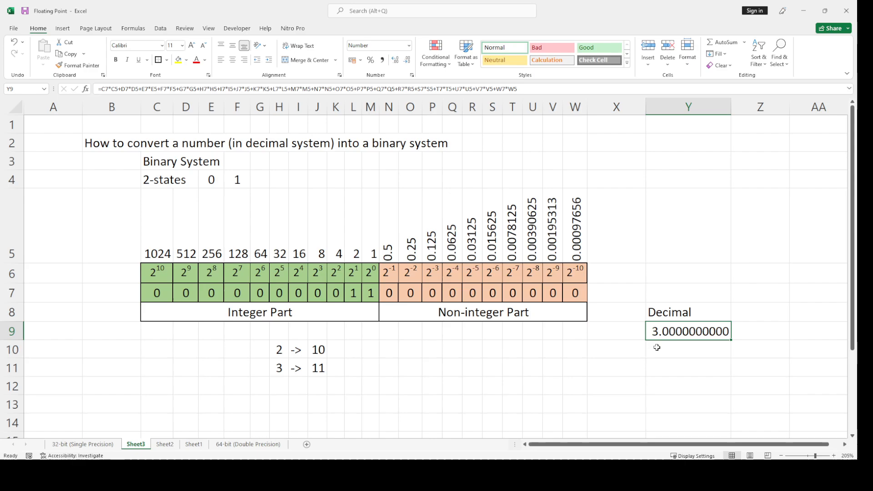
left_click(550, 368)
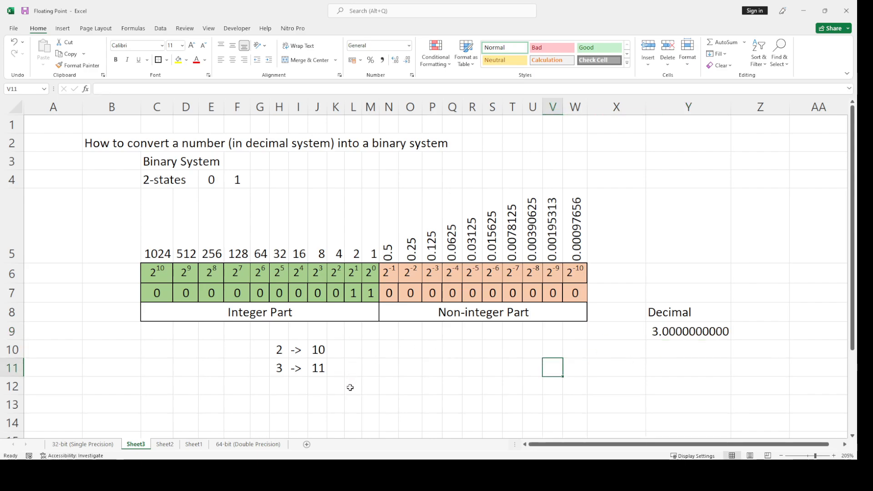
Enter 23 in H13 and the text arrow "->" in I13 beside it
left_click(287, 399)
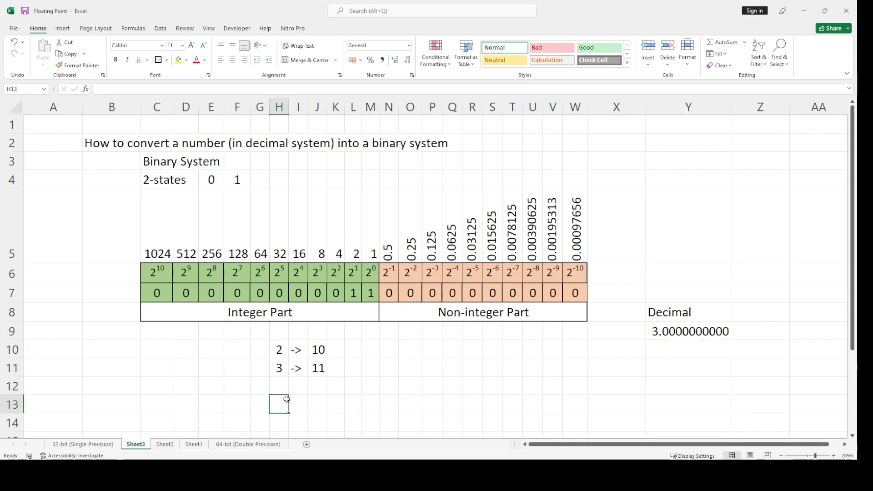
type("23")
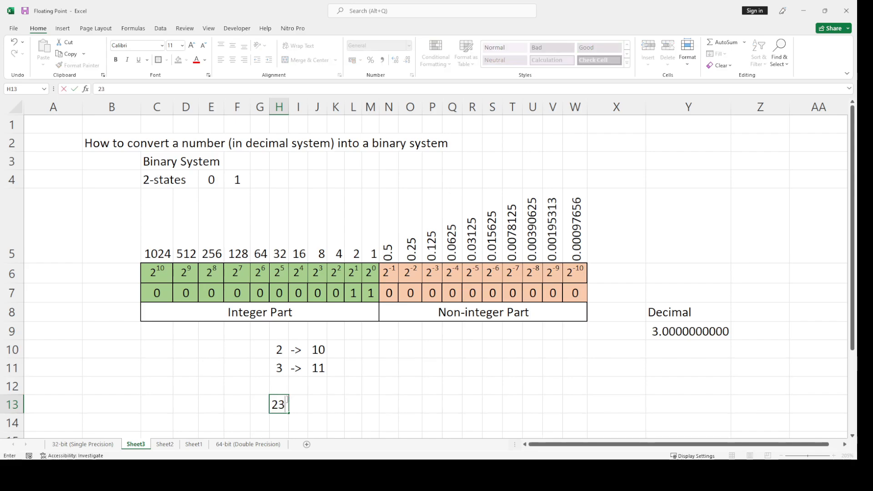
left_click(345, 398)
left_click(302, 405)
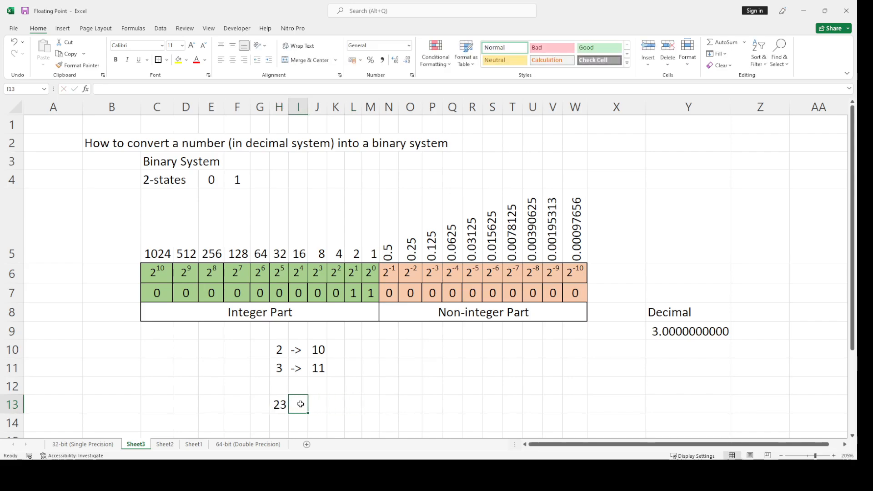
type("'")
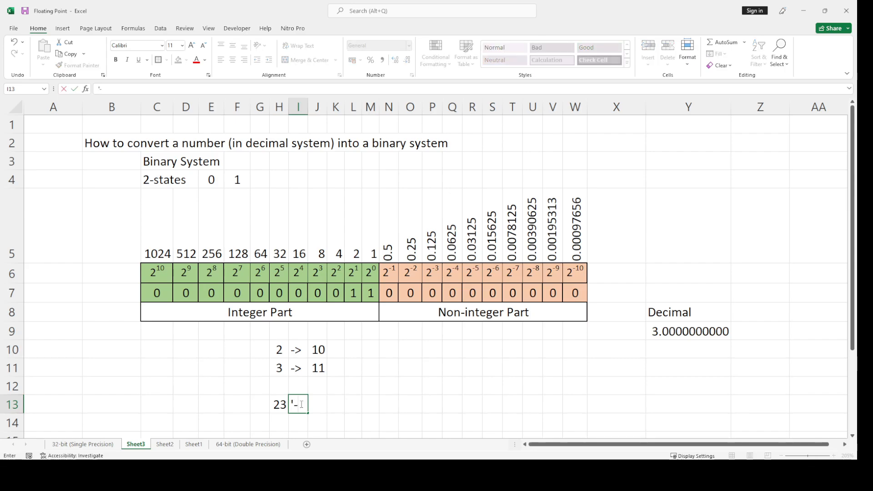
type("->")
left_click(391, 405)
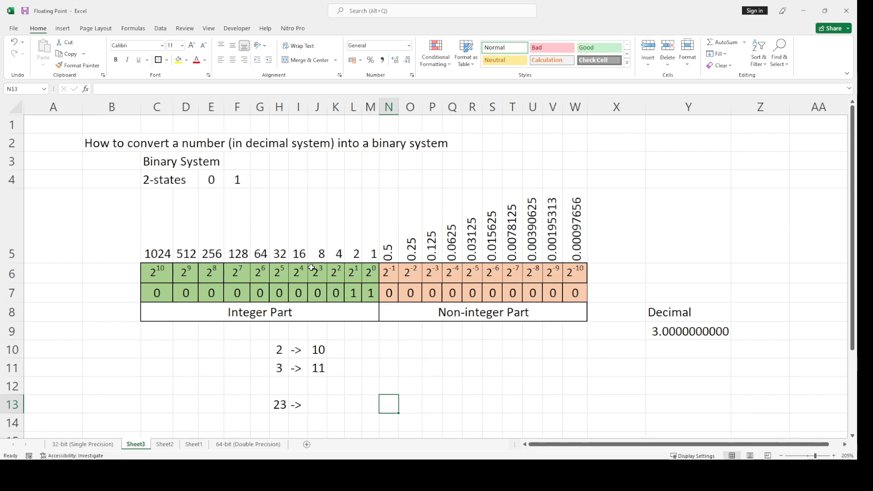
Reset the digits below 2^1 and 2^0 in L7 and M7 to 0
left_click(301, 257)
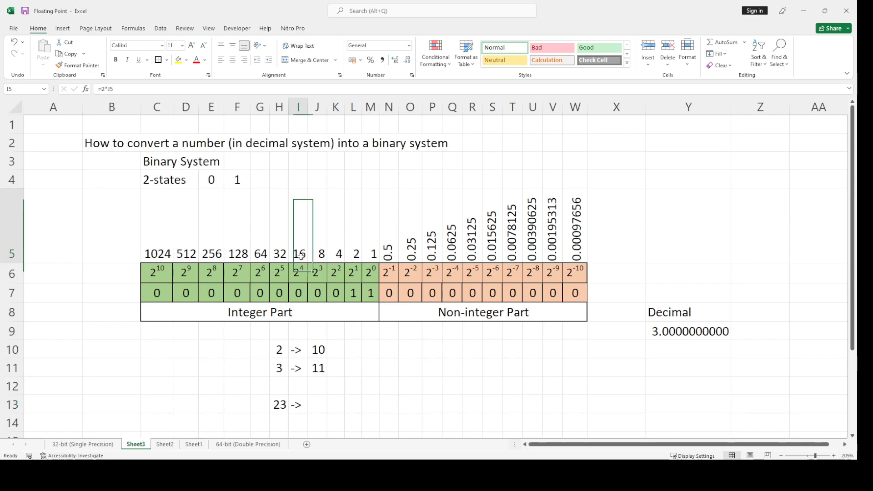
left_click(318, 255)
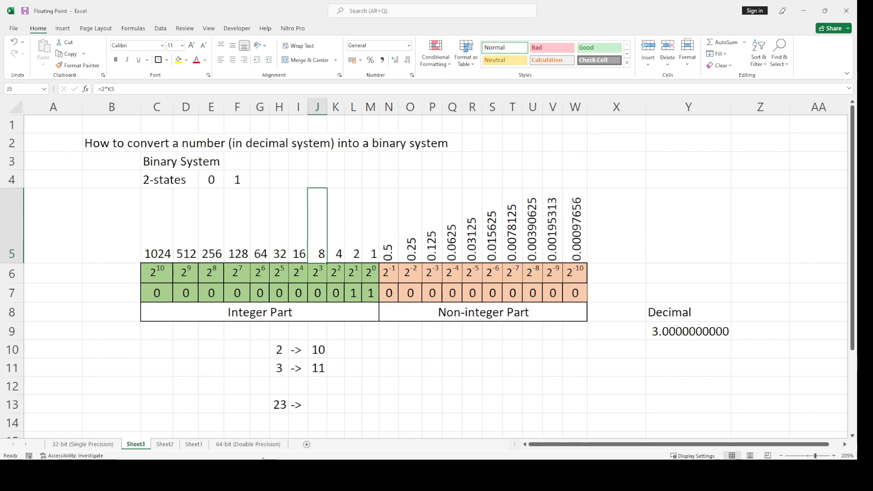
left_click(280, 405)
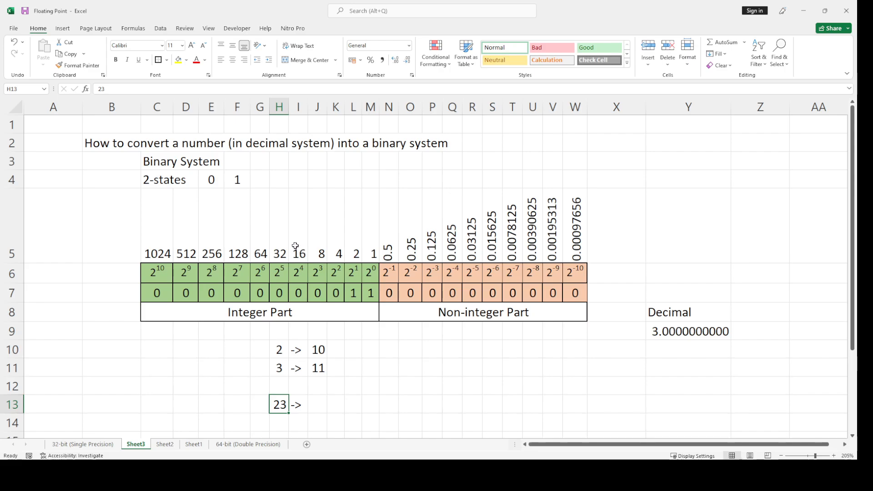
left_click(303, 293)
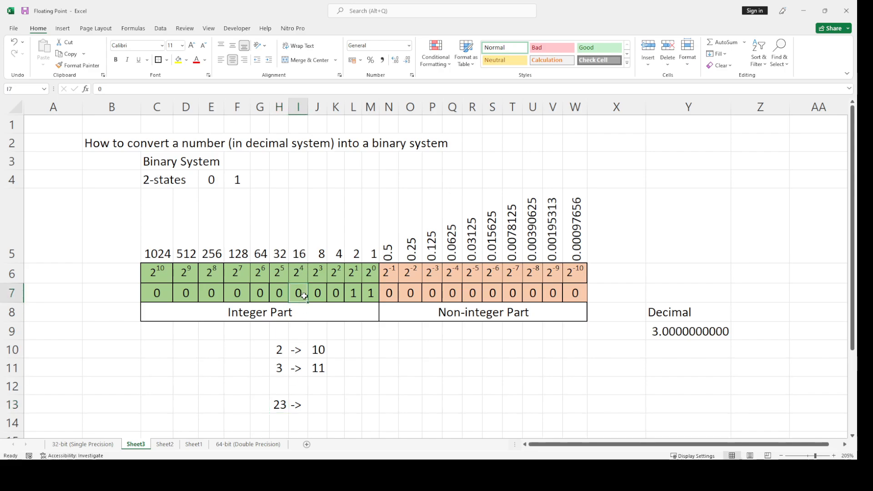
left_click(354, 287)
type("0")
left_click(386, 343)
left_click(371, 298)
type("0")
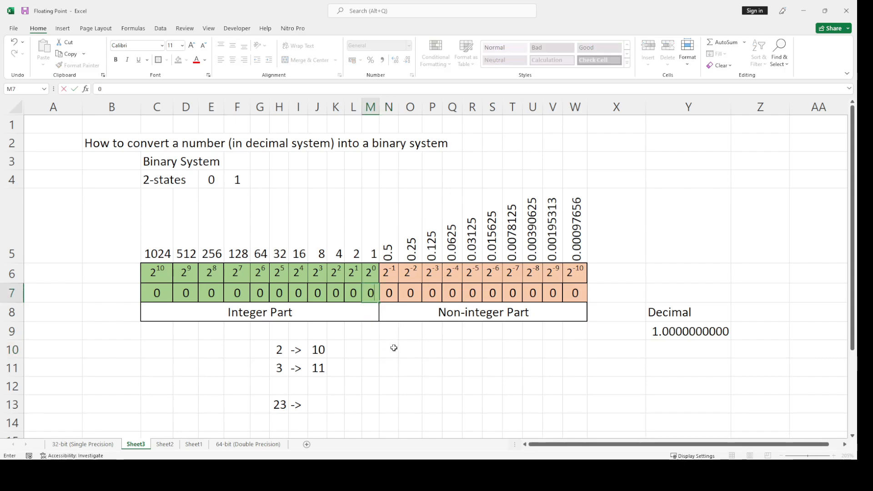
left_click(393, 348)
Enter 1 below 2^4, 2^2, 2^1 and 2^0 in I7, K7, L7 and M7 to represent 23
left_click(298, 298)
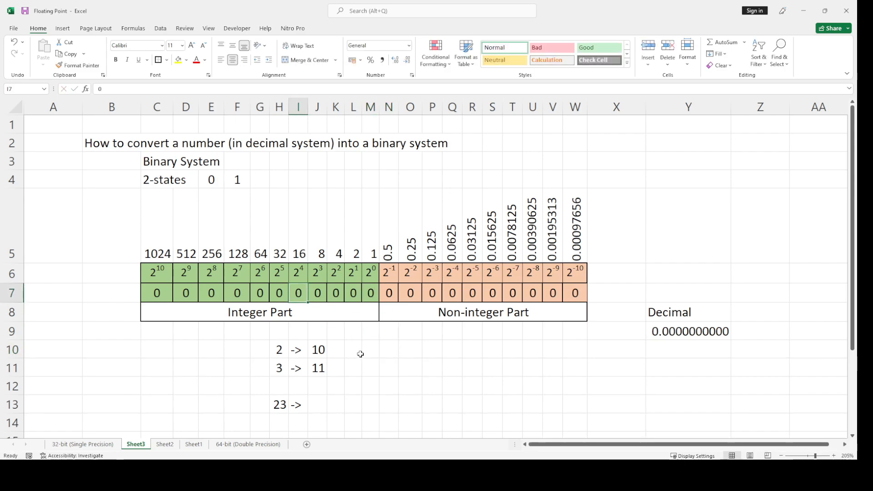
type("1")
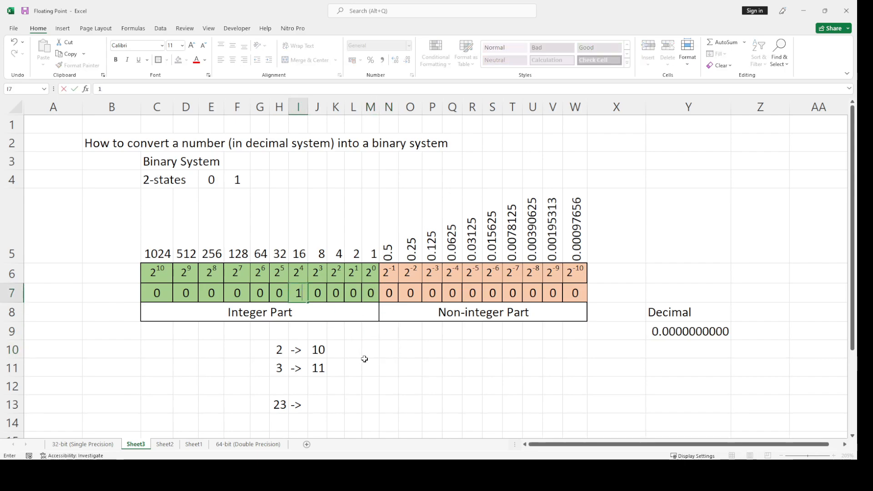
left_click(338, 295)
type("1")
left_click(372, 355)
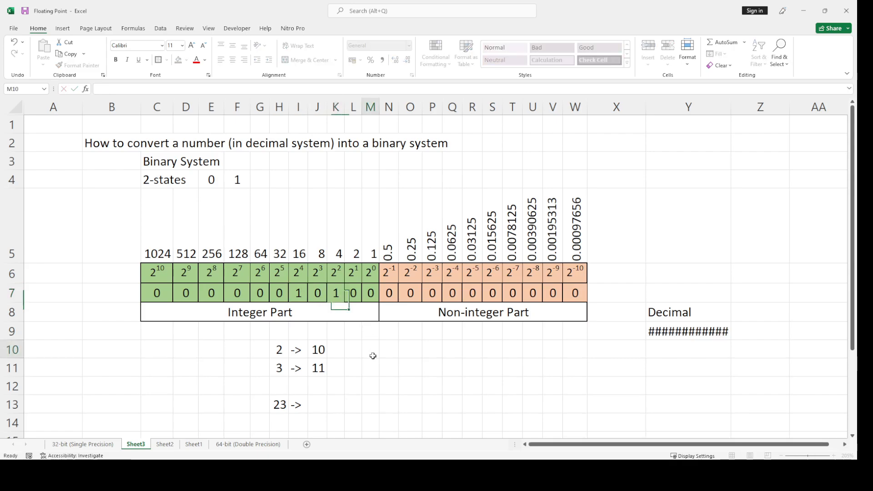
left_click(357, 297)
type("1")
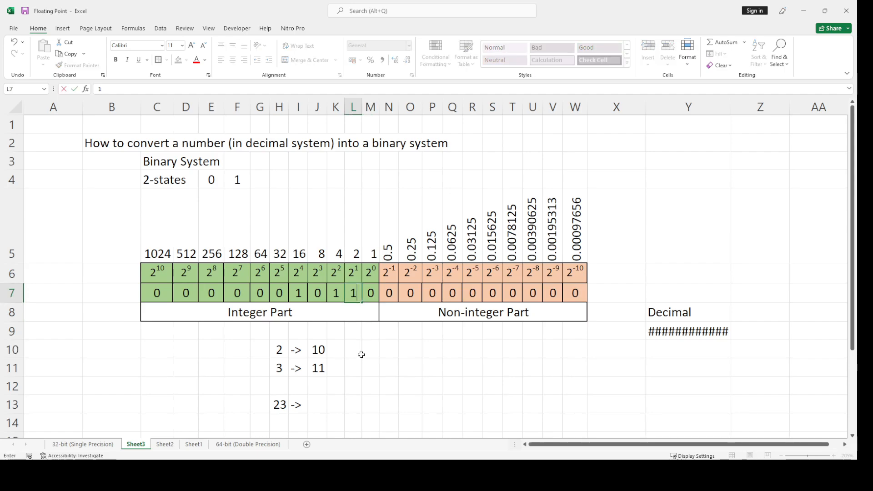
left_click(358, 353)
left_click(372, 293)
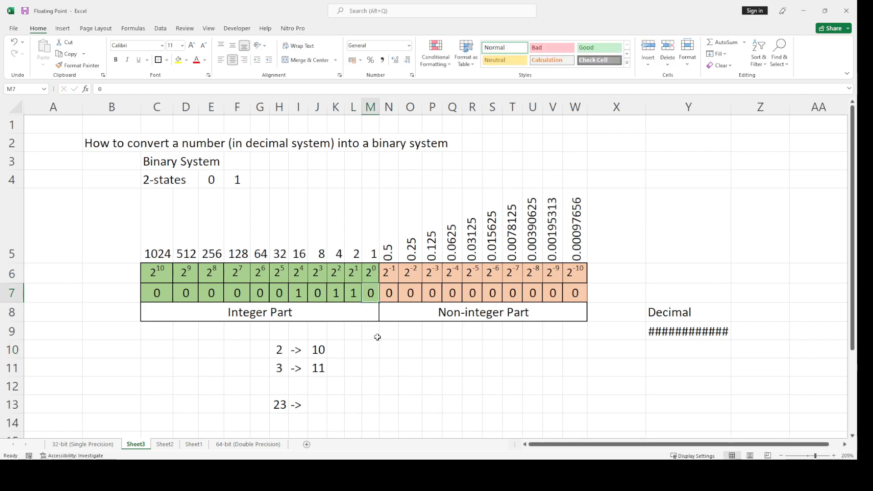
type("1")
left_click(388, 365)
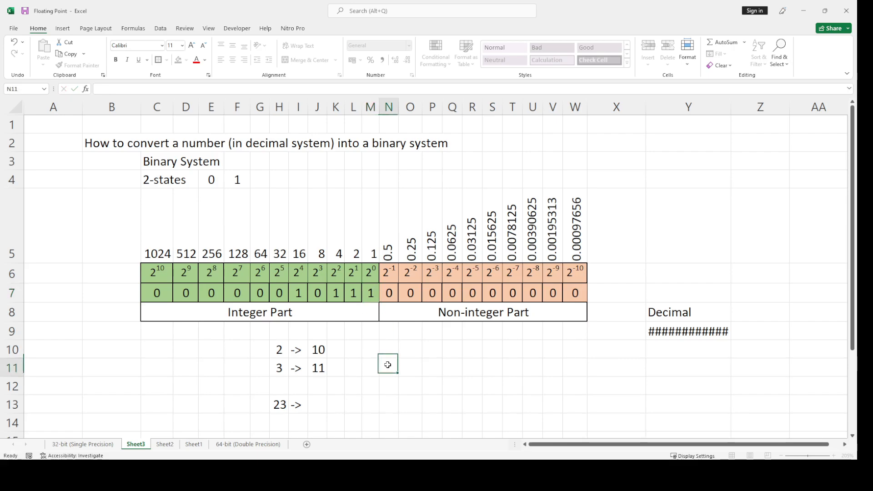
Format the decimal result in Y9 as a Number with nine decimal places
left_click(679, 329)
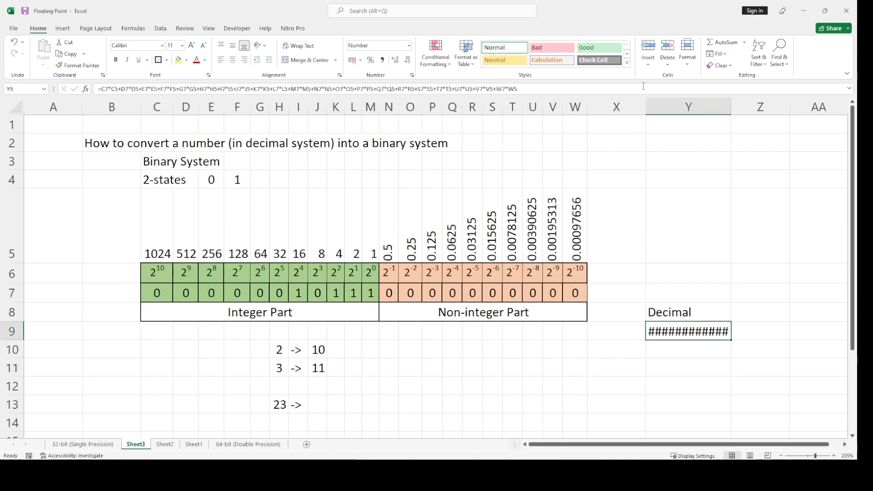
left_click(409, 45)
left_click(389, 61)
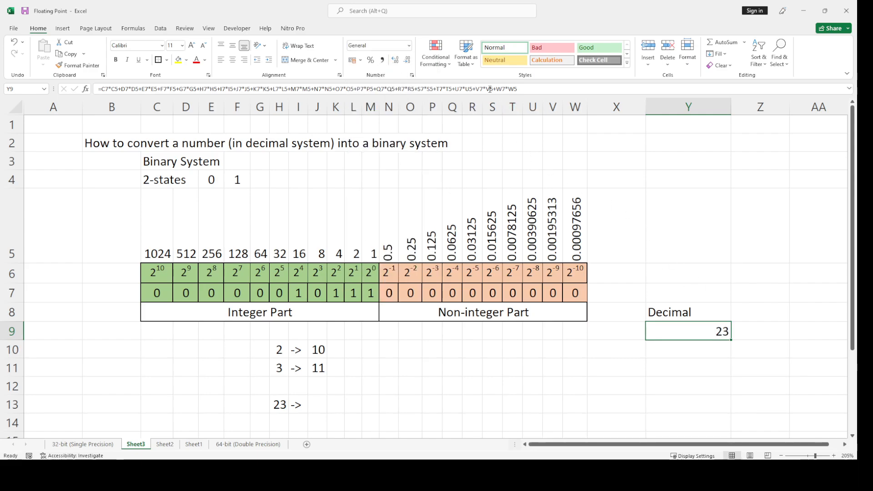
left_click(395, 61)
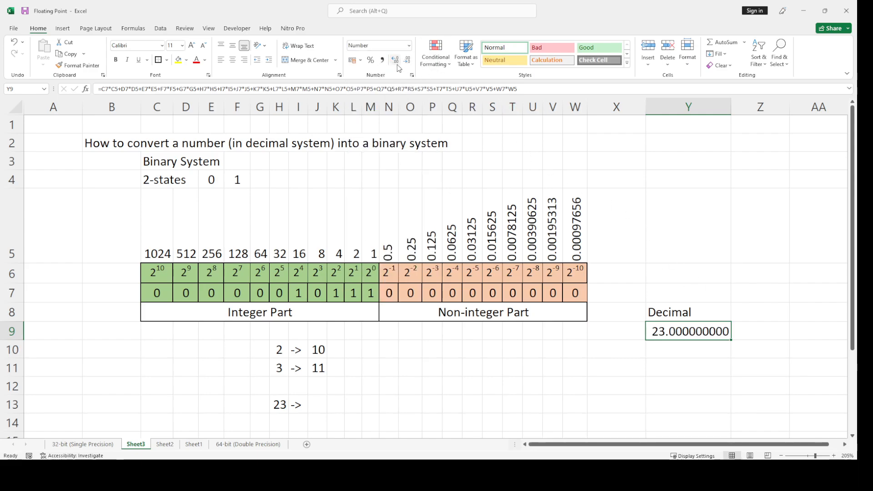
left_click(396, 62)
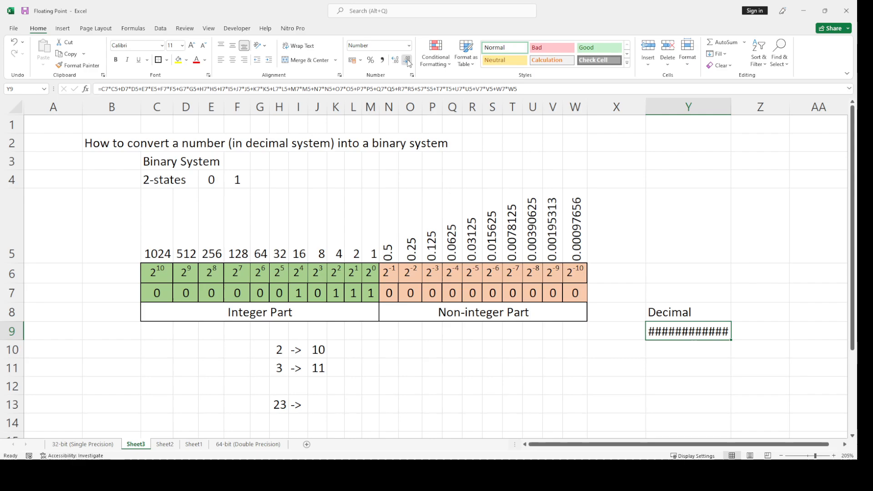
left_click(406, 64)
left_click(673, 228)
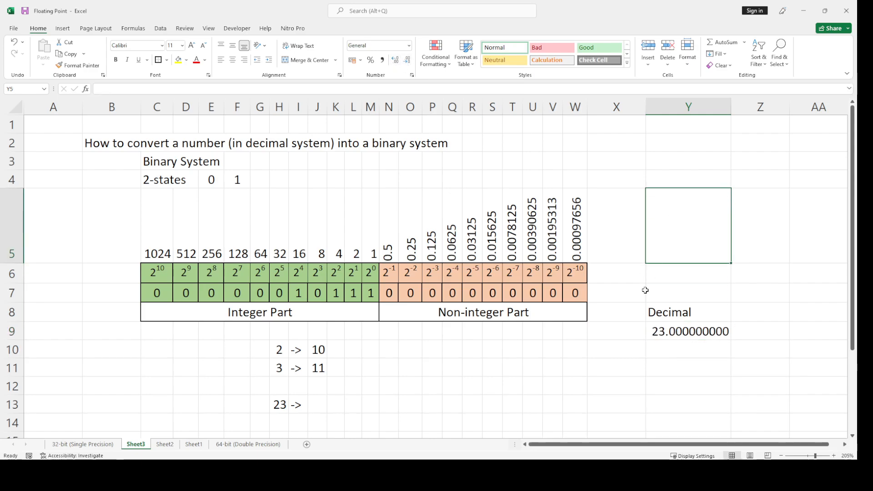
Enter 10111 in J13 as the binary equivalent of 23
left_click(283, 398)
left_click(304, 288)
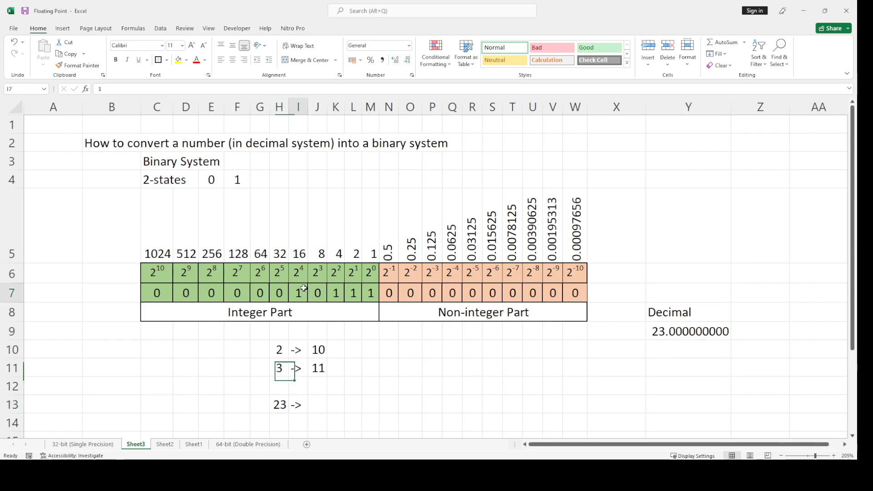
left_click(319, 404)
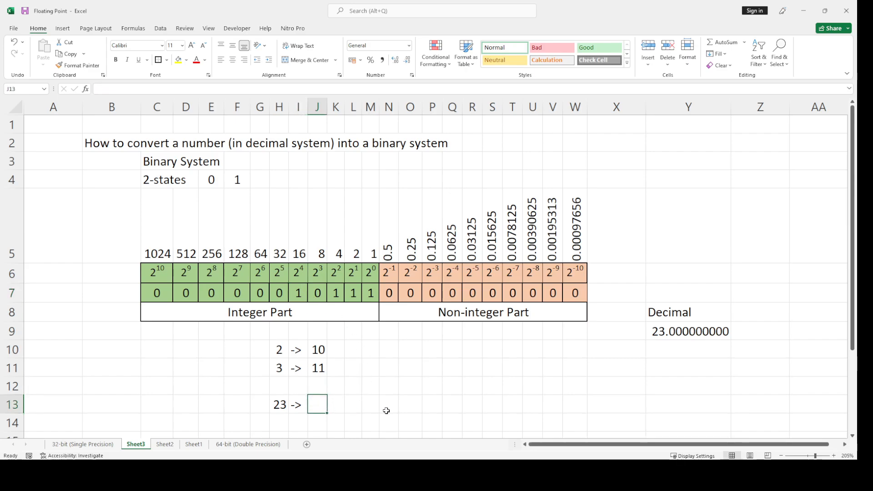
type("10111")
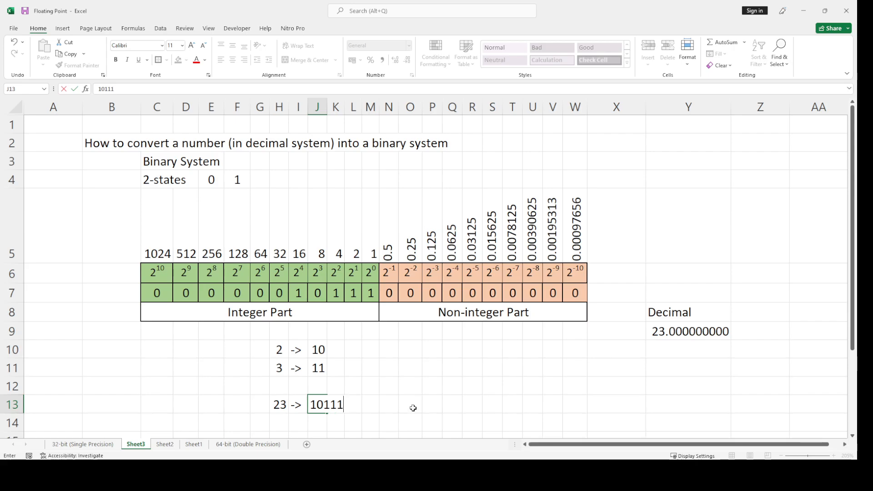
left_click(427, 389)
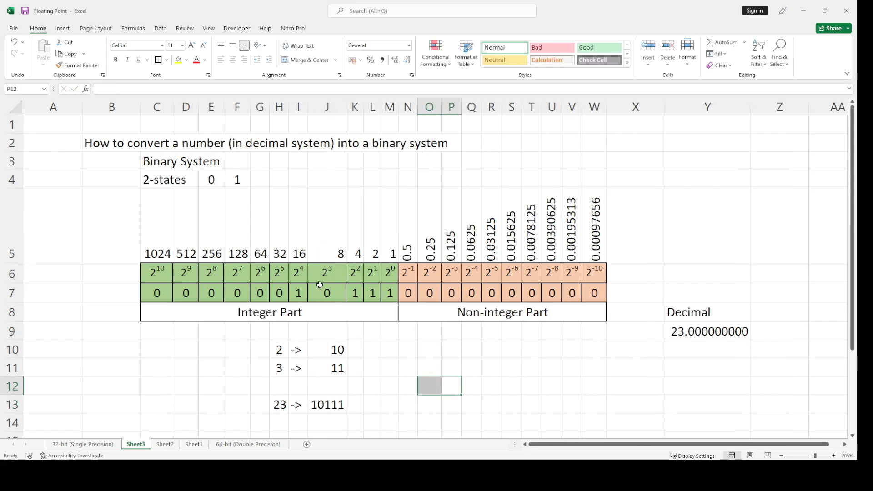
Compare the integer digits in row 7 with the binary number in J13
left_click_drag(280, 293, 372, 294)
left_click(392, 343)
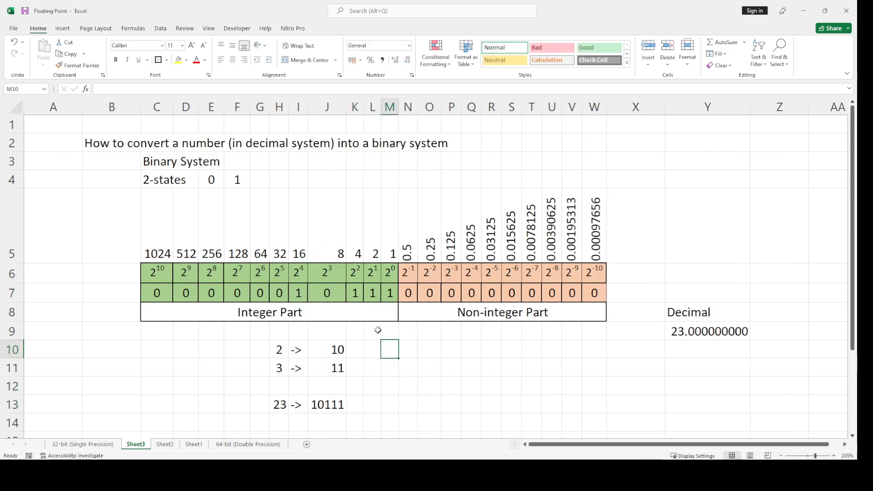
left_click(322, 409)
left_click(419, 379)
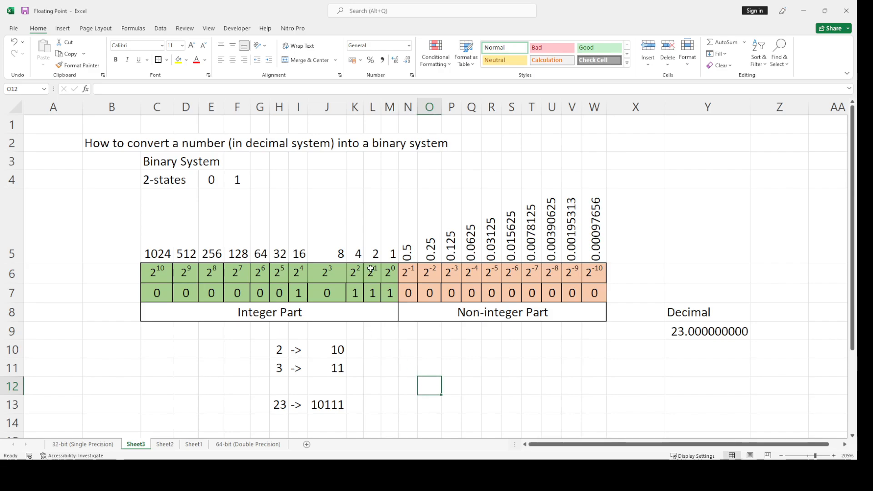
left_click(335, 404)
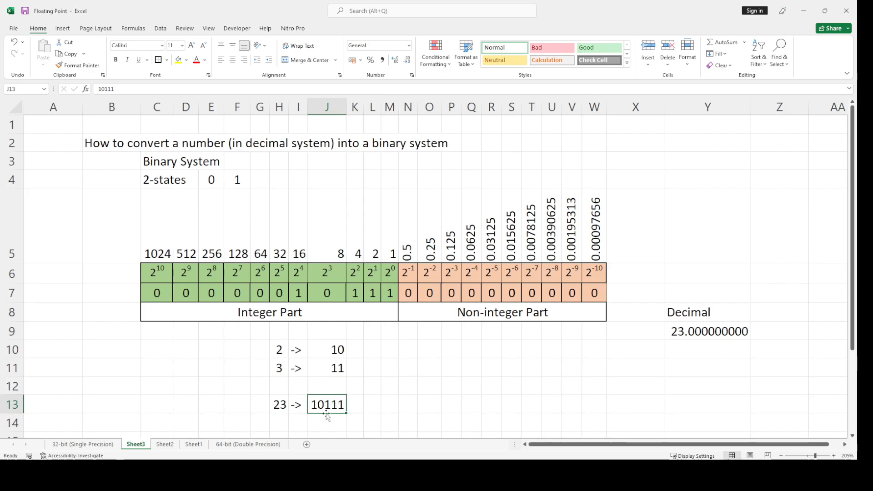
Try to move the 23 -> 10111 example from H13:J13 to the cells starting at Y11
left_click(282, 406)
left_click_drag(281, 406, 319, 407)
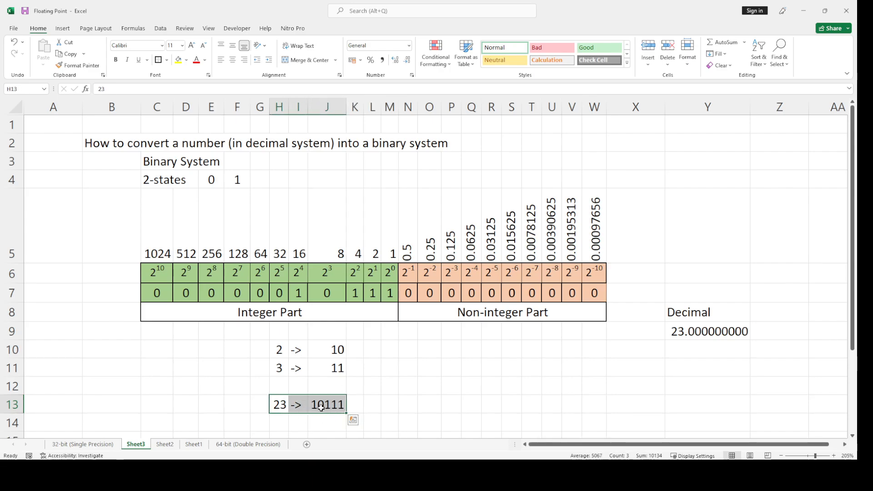
key("ctrl+x")
left_click(703, 373)
key("ctrl+v")
key("ctrl+z")
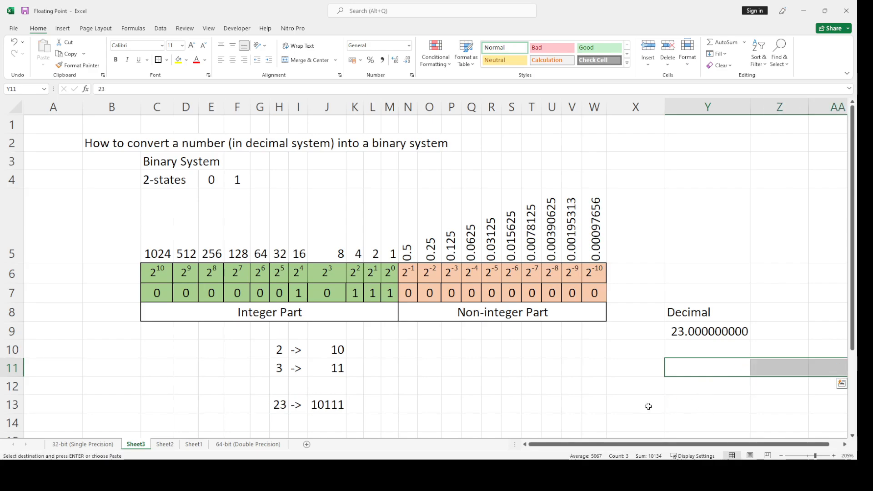
Clear the 23 -> 10111 example from H13:J13 and autofit the width of column J
left_click(389, 421)
left_click_drag(277, 409, 338, 406)
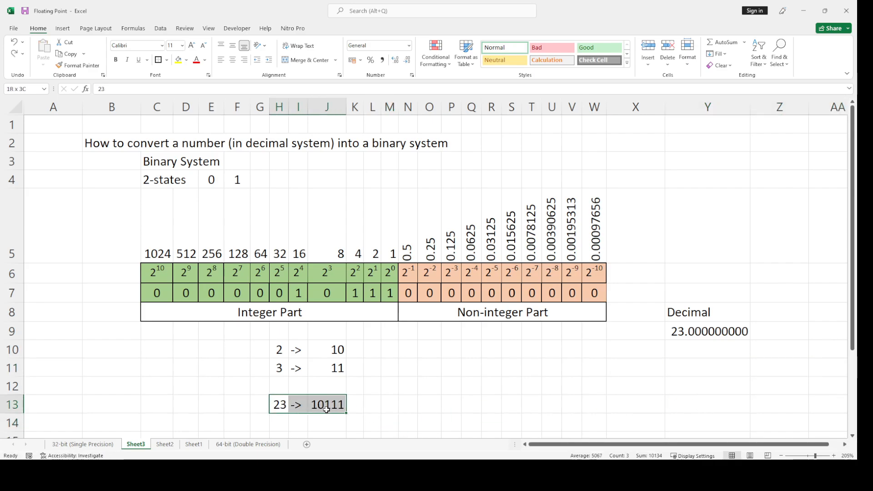
key("Delete")
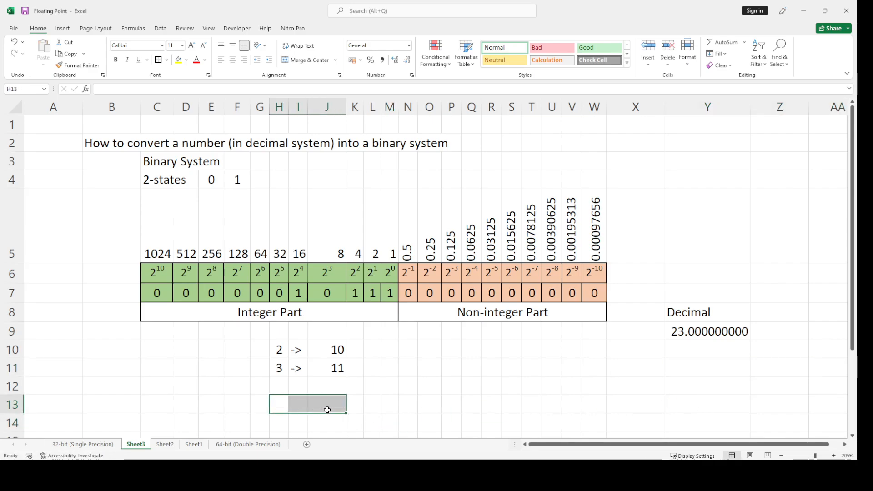
double_click(346, 109)
left_click(284, 386)
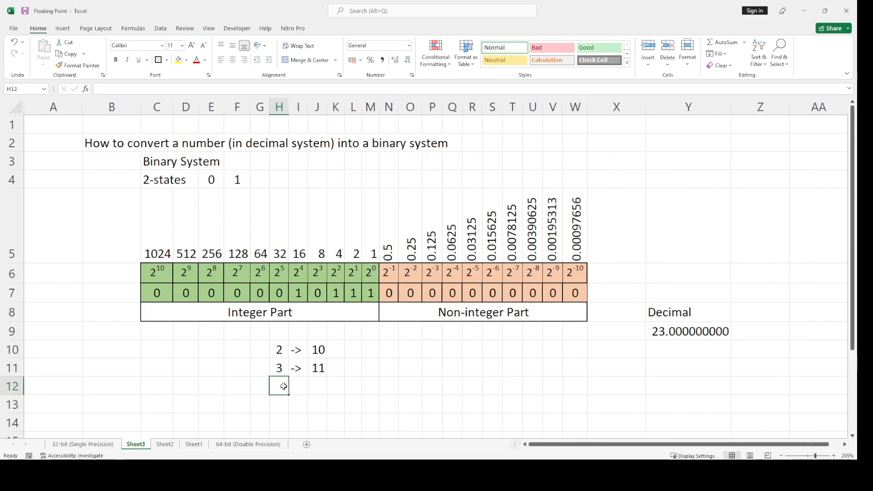
Enter "25.625 ->" in F12 as the next decimal number to convert
left_click(230, 386)
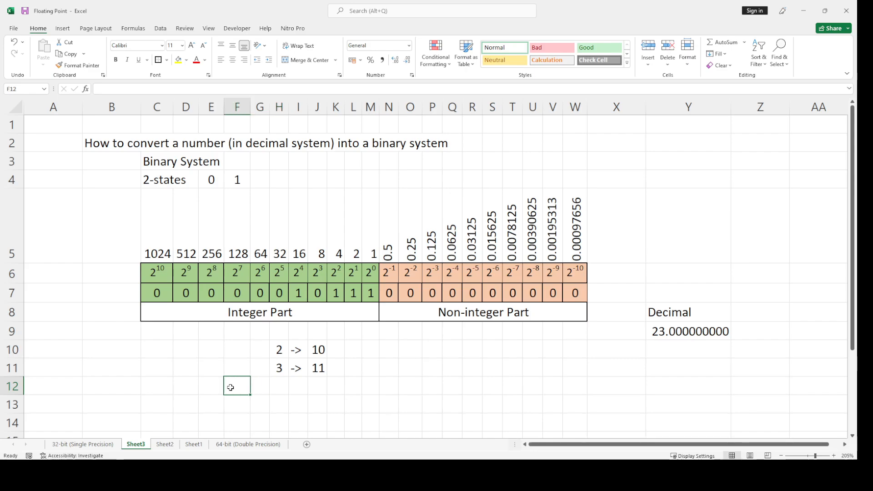
type("25.625")
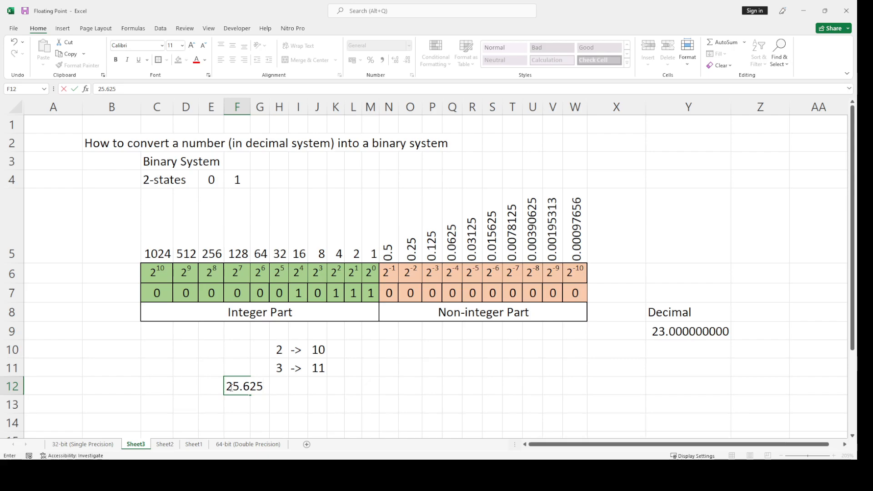
type(" -?>")
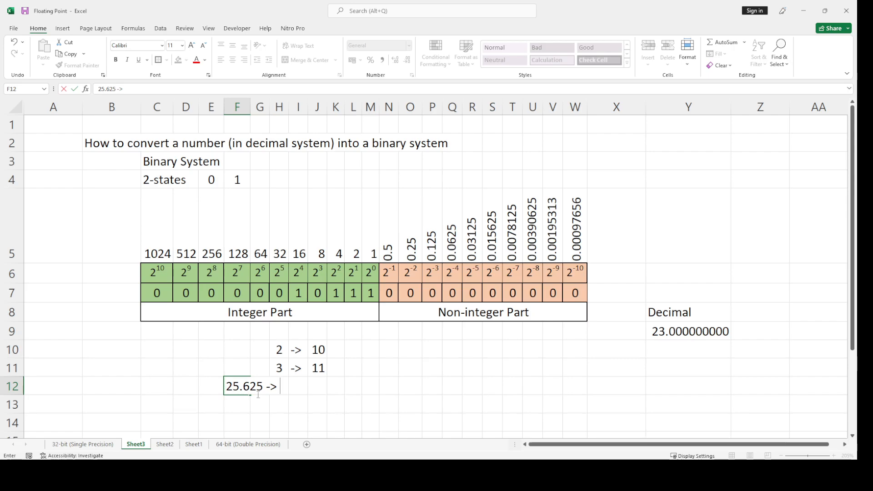
left_click(263, 421)
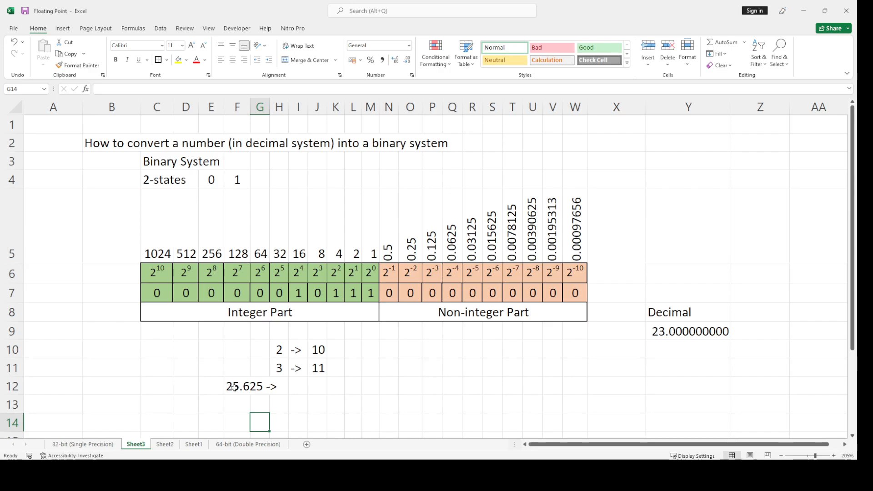
left_click(233, 387)
left_click(317, 404)
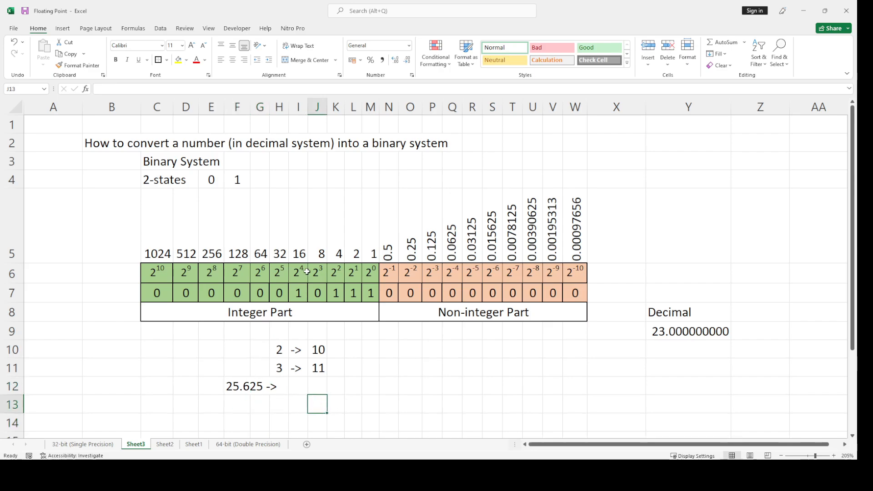
Reset the digits under 2^4, 2^2, 2^1 and 2^0 (I7, K7, L7 and M7) to 0
left_click(298, 291)
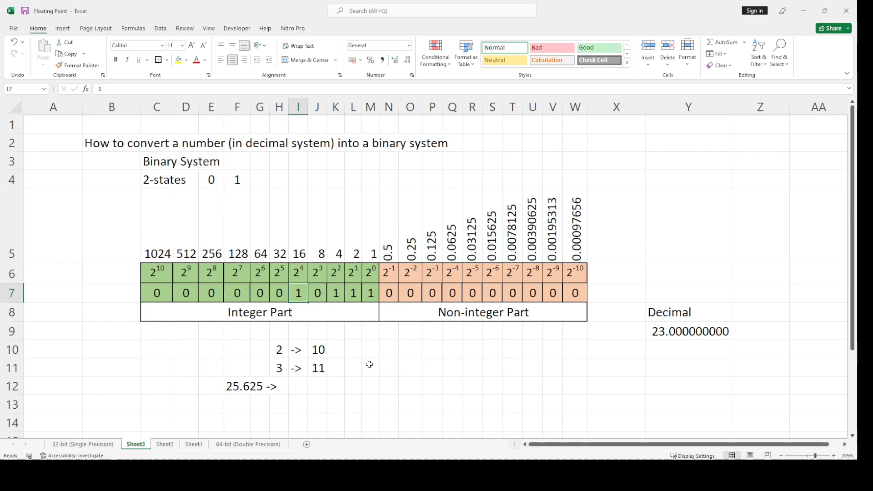
type("0")
left_click(339, 296)
type("0")
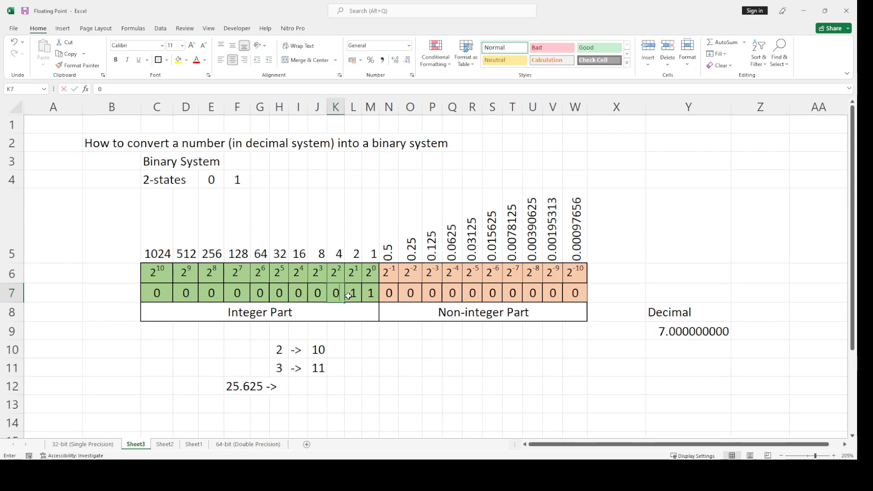
left_click(353, 295)
type("0")
left_click(373, 296)
type("0")
left_click(389, 367)
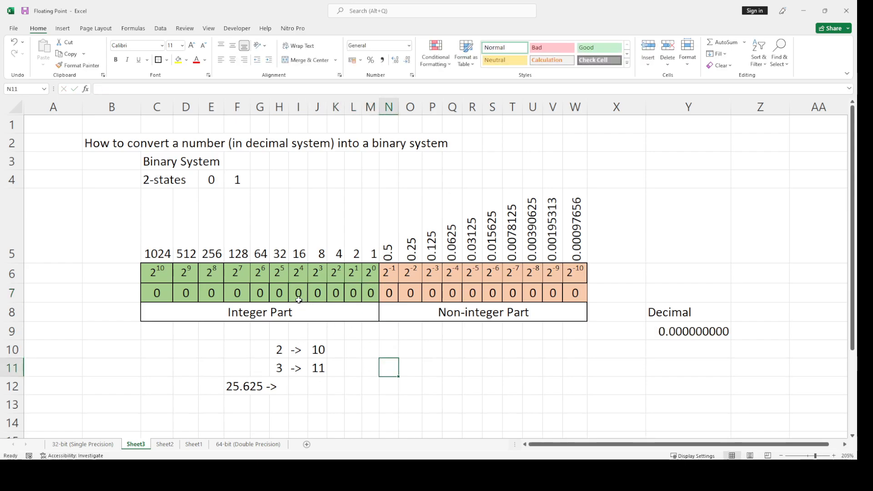
Enter "25->" in F13 as the integer part of 25.625
left_click(236, 406)
type("25")
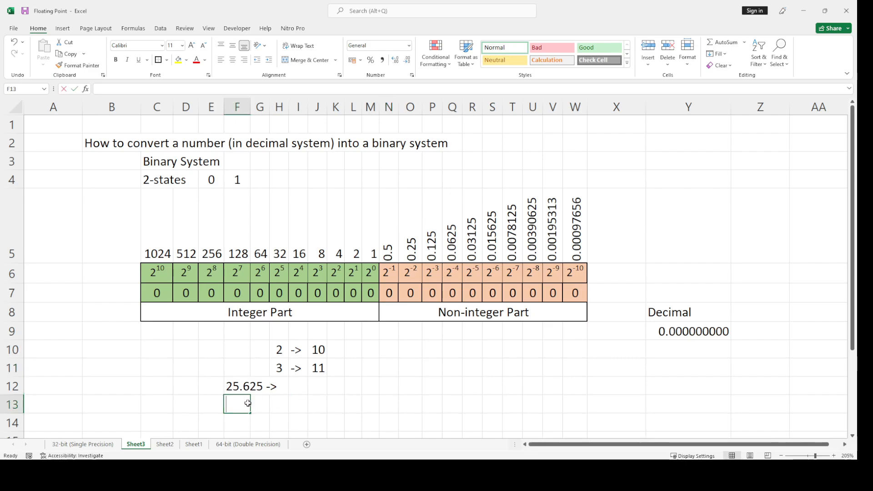
type("-")
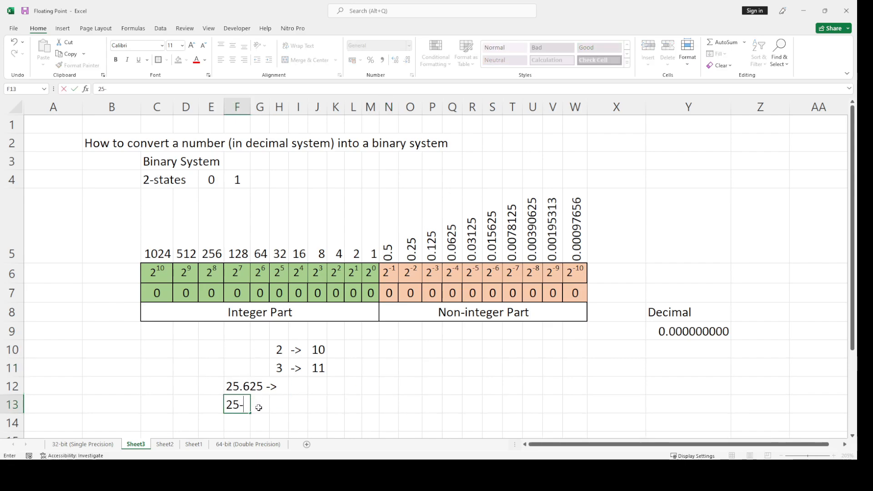
type(">")
left_click(316, 406)
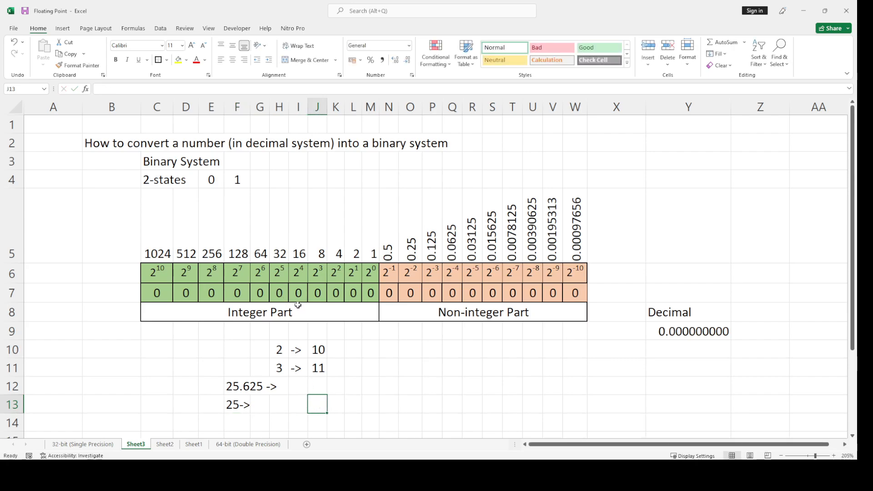
Set the digits under 2^4, 2^3 and 2^0 (I7, J7 and M7) to 1 to represent 25
left_click(296, 293)
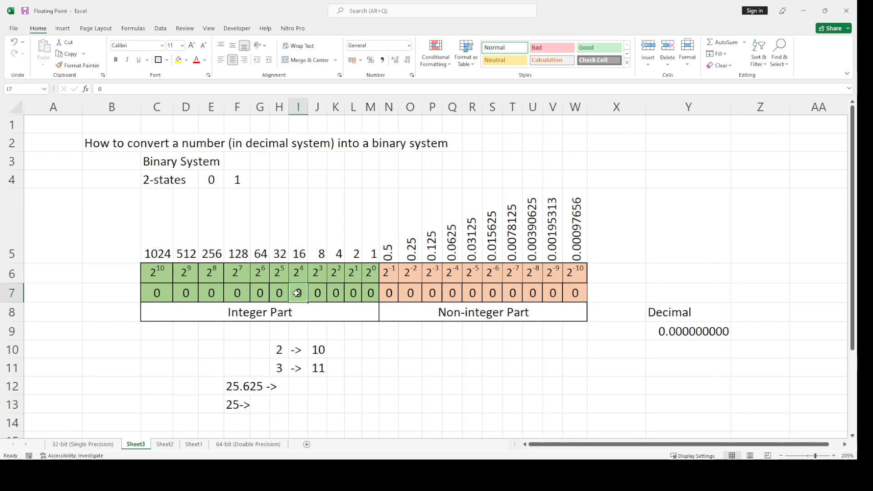
type("1")
left_click(367, 385)
left_click(323, 299)
type("1")
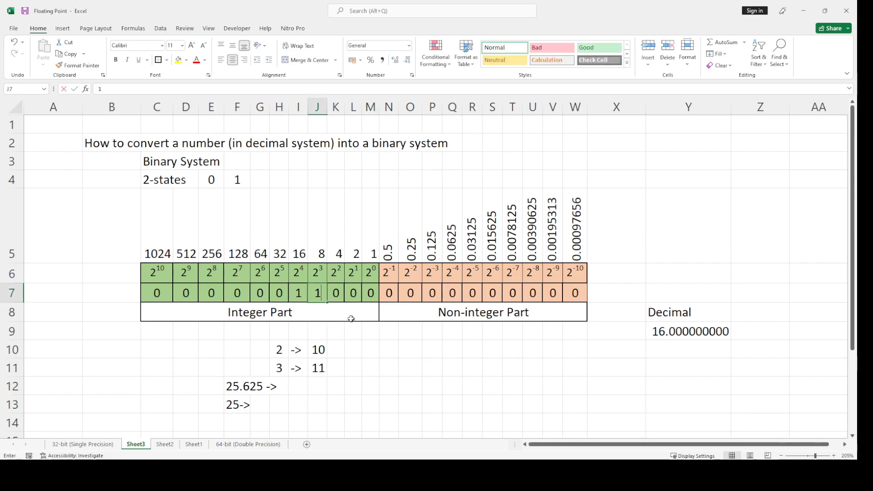
left_click(409, 364)
left_click(693, 331)
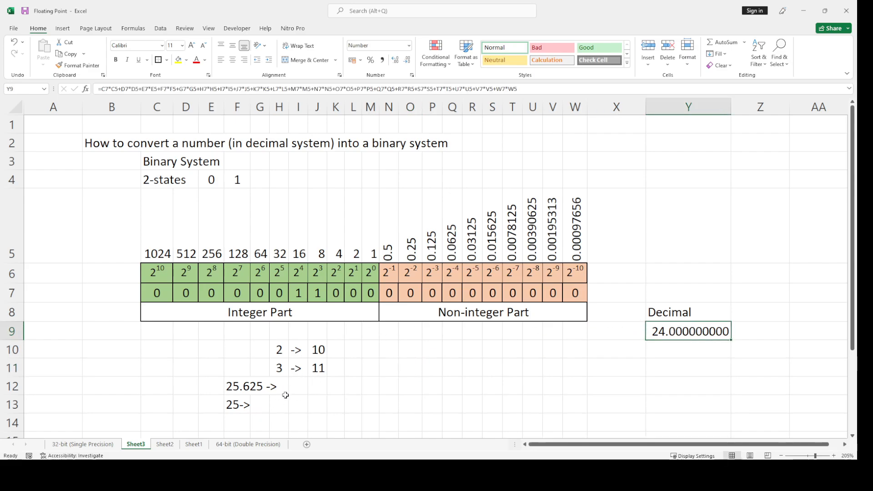
left_click(373, 294)
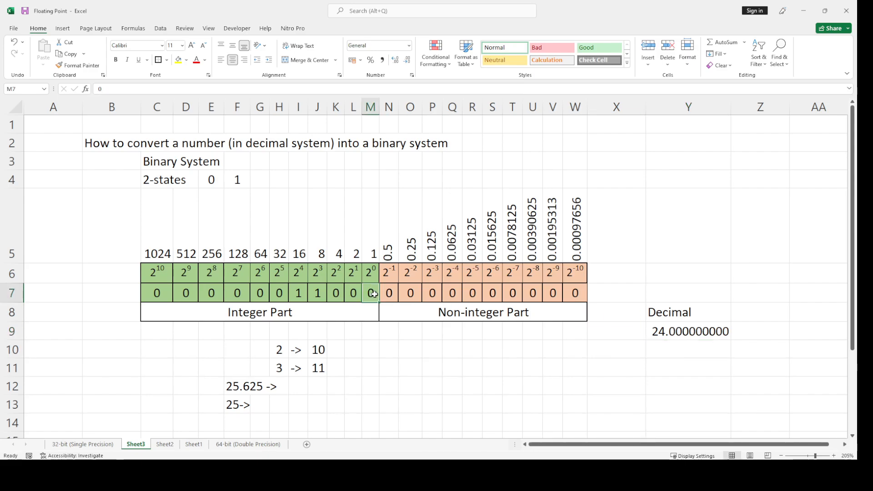
type("1")
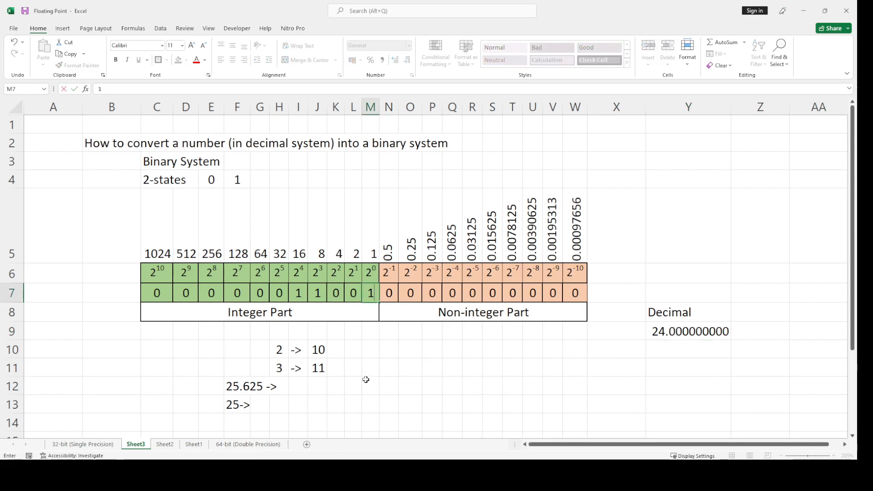
left_click(366, 384)
Append the binary equivalent 11001 to the text in F13
left_click(230, 404)
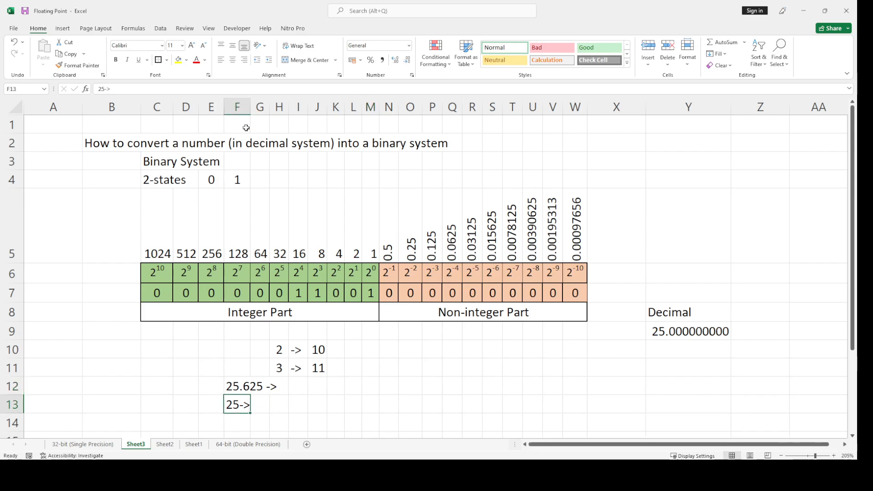
left_click(198, 88)
type("110")
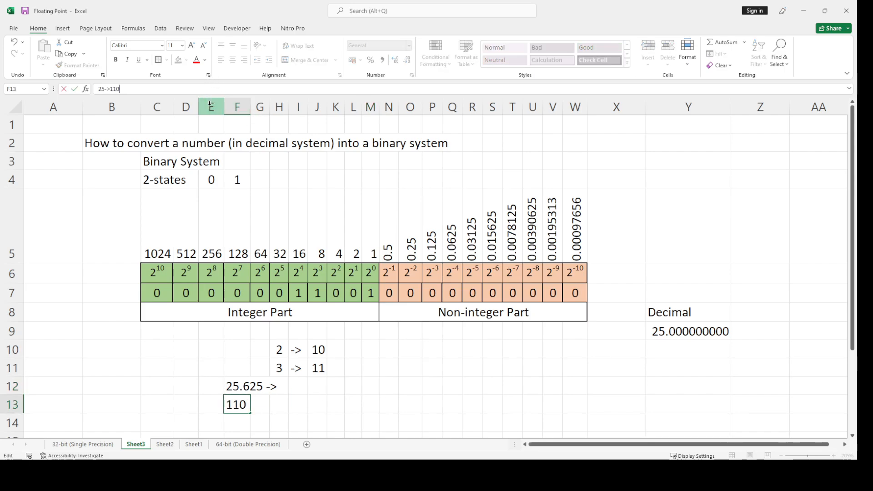
type("01")
left_click(418, 365)
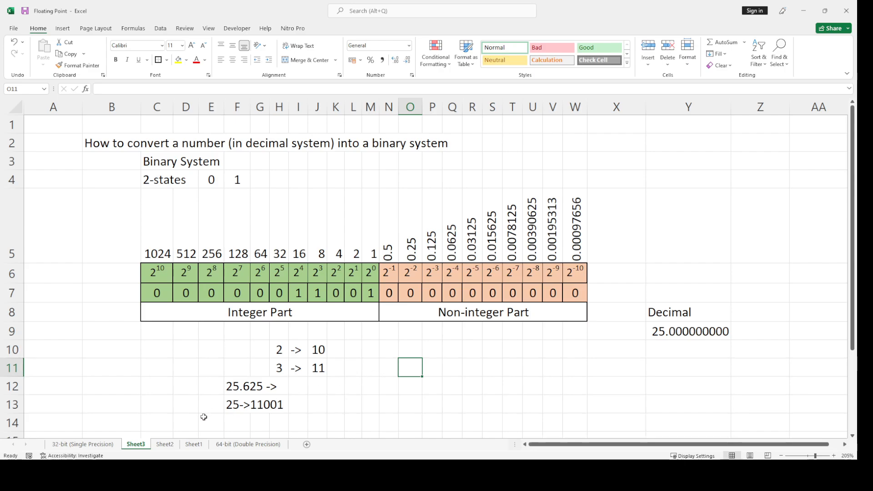
Enter "0.625->" in F14 as the non-integer part of 25.625
left_click(230, 422)
type("0.62")
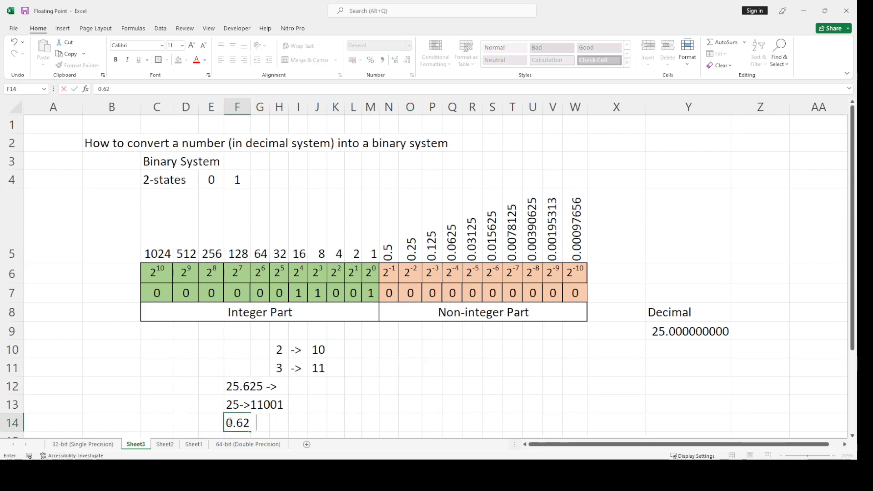
type("5->")
left_click(364, 415)
Set the digit under 2^-1 (N7) in the non-integer part to 1 and check the decimal result in Y9
scroll(393, 323, "down", 1)
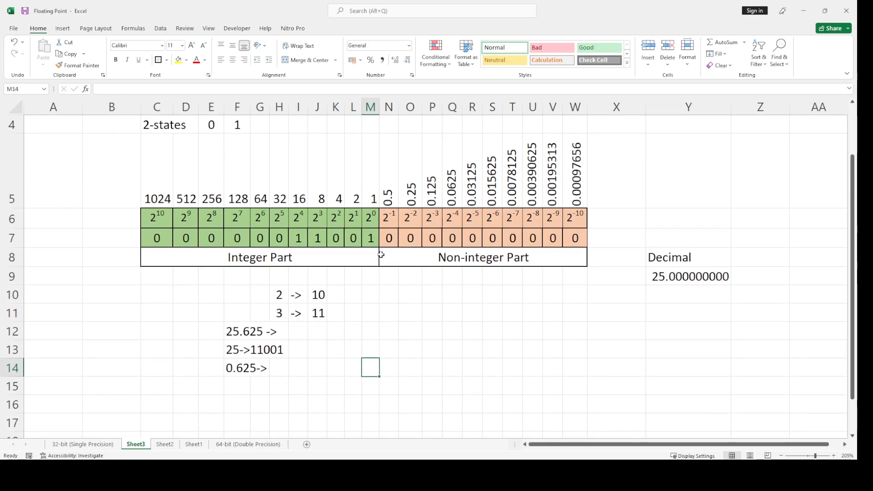
left_click(389, 238)
left_click_drag(491, 238, 591, 238)
left_click(551, 238)
left_click(393, 242)
left_click(244, 369)
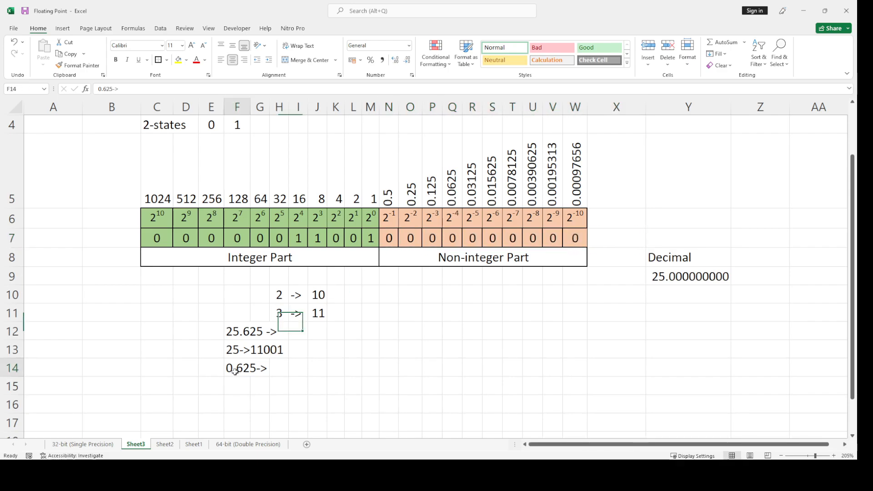
left_click(387, 237)
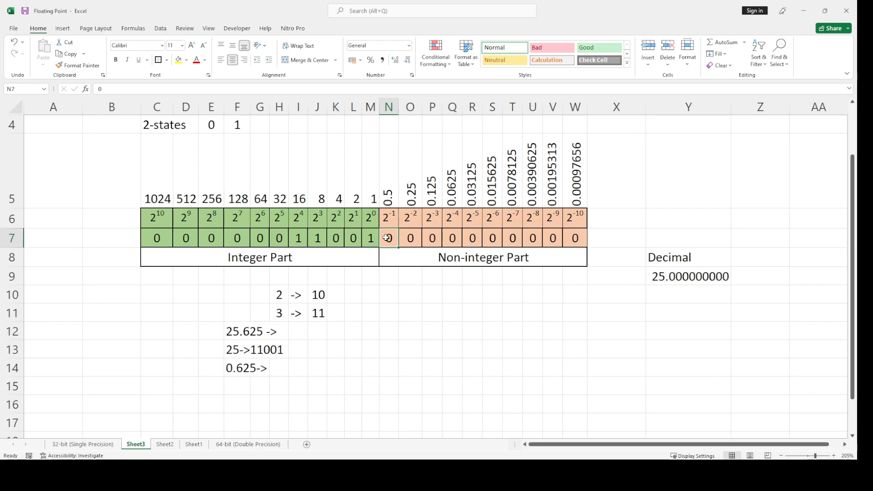
type("1")
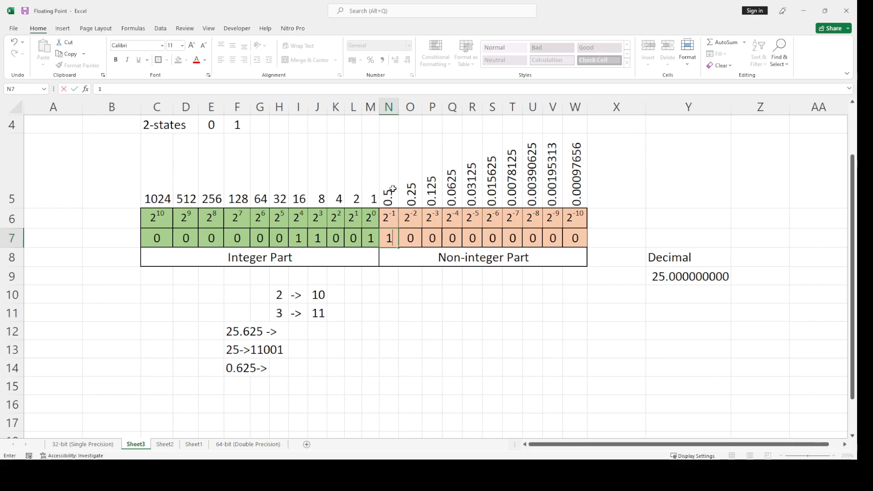
left_click(423, 327)
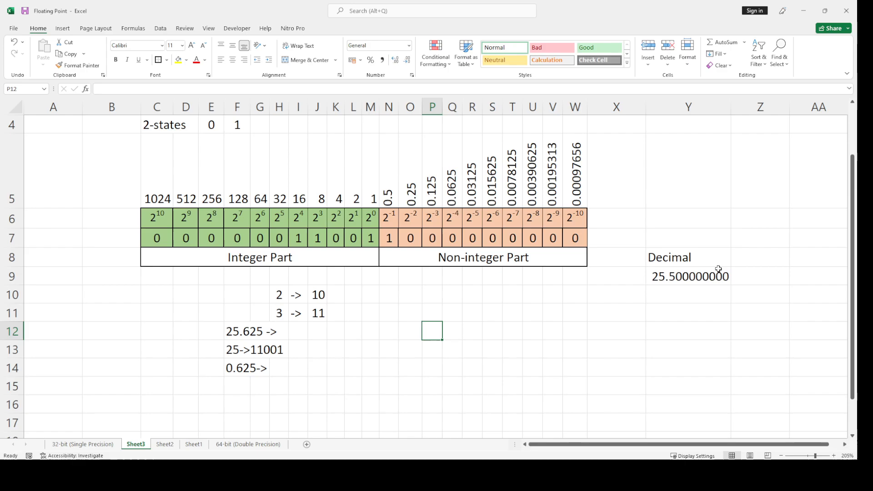
left_click(683, 281)
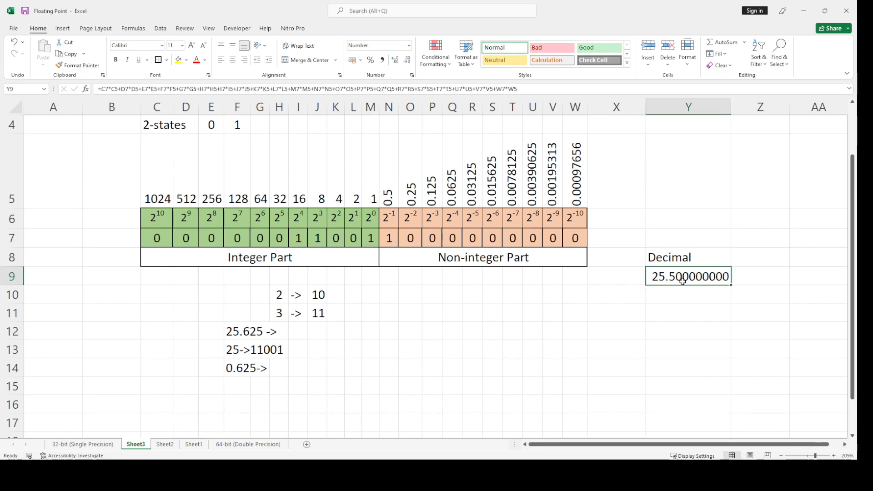
Try highlighting the place values 0.5 and 0.125 in N5 and P5 with yellow fill, and undo the fill
left_click(409, 240)
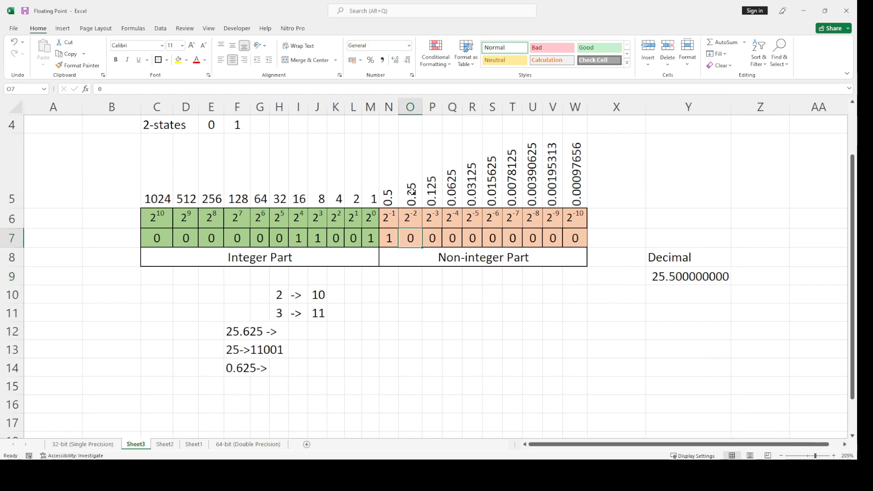
left_click(437, 237)
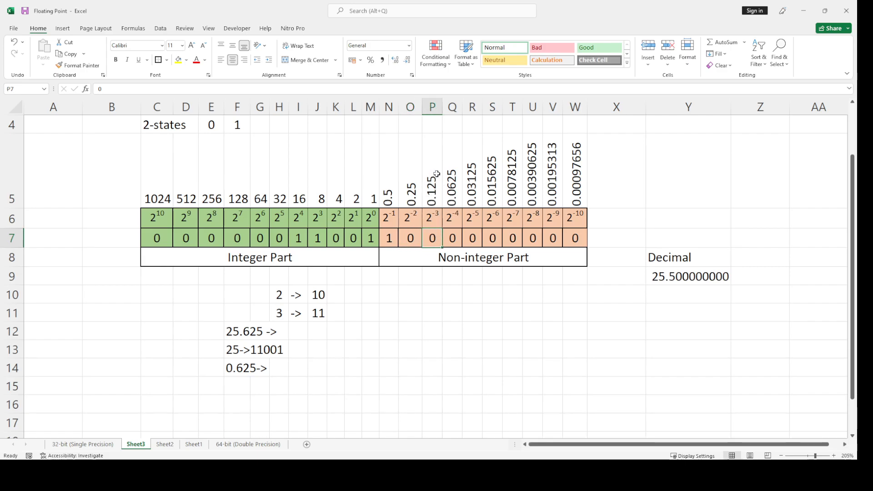
left_click(391, 195)
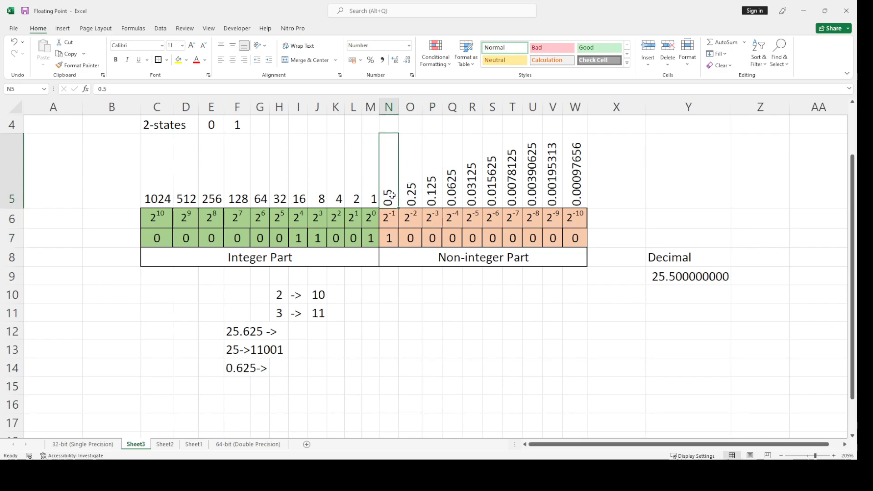
left_click(436, 191, "ctrl")
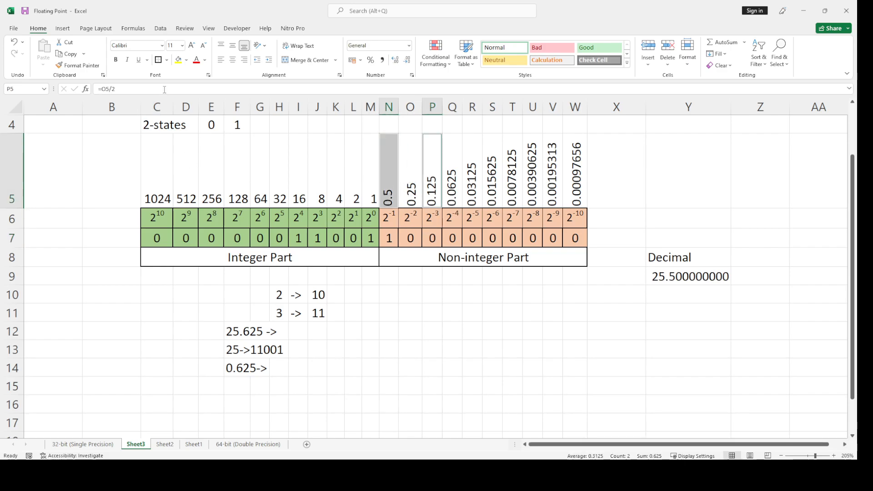
left_click(178, 60)
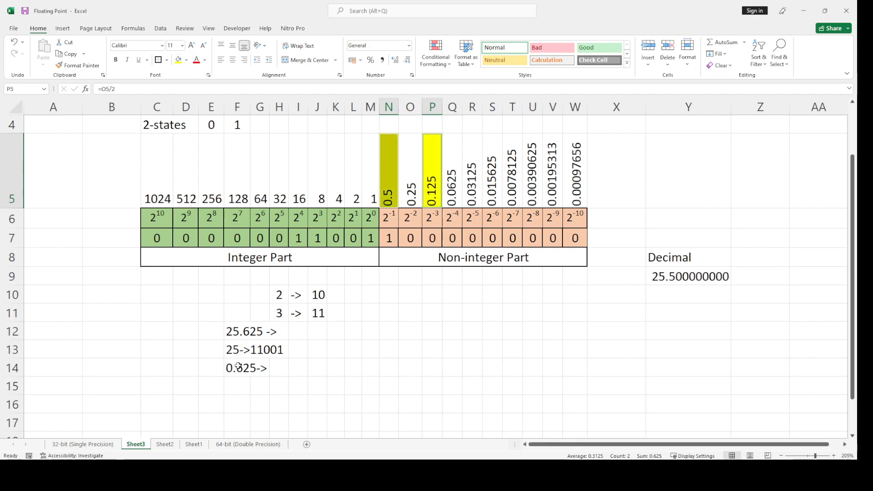
key("ctrl+z")
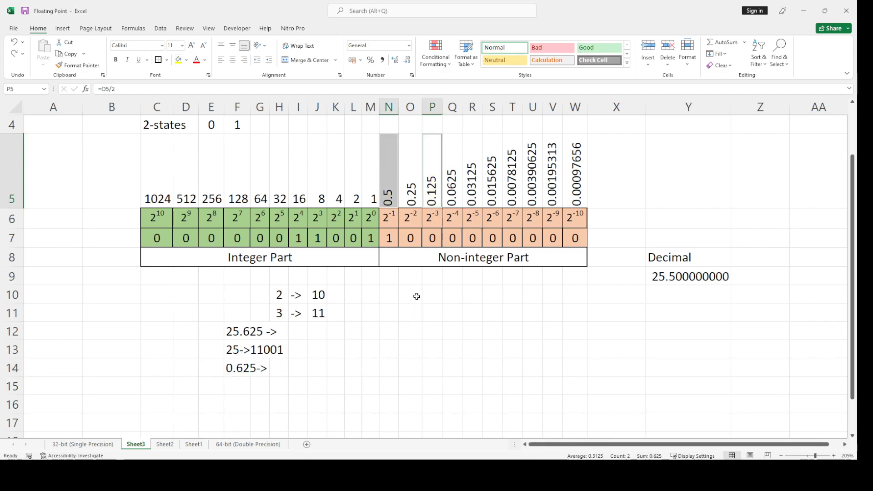
Set the digit under 2^-3 (P7) to 1 and check the decimal result in Y9
left_click(432, 242)
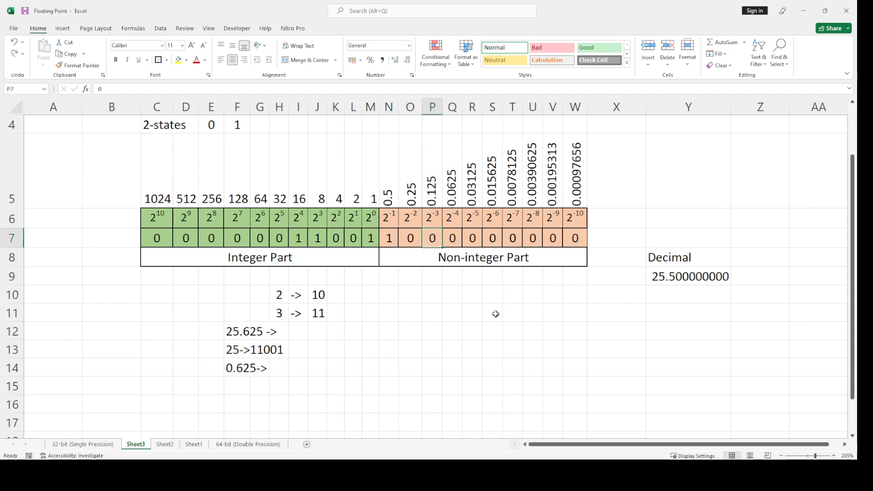
type("1")
left_click(513, 331)
left_click(651, 278)
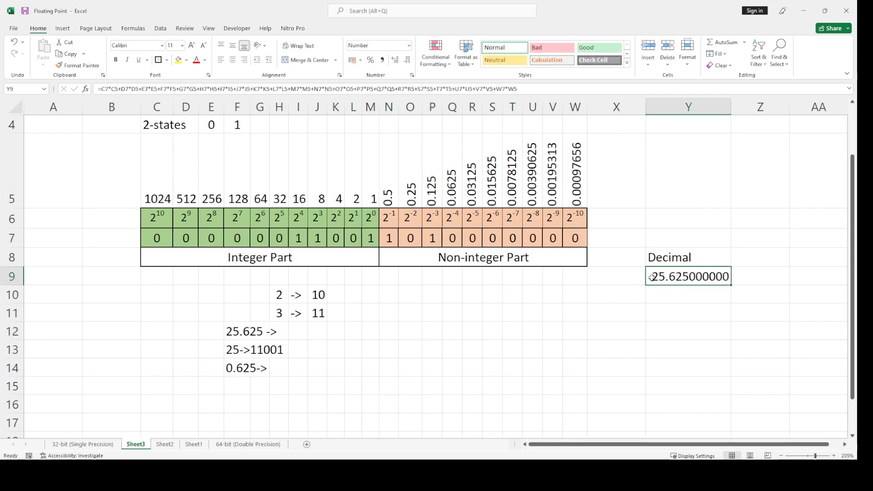
Read the binary digits in row 7 and complete the 25.625 entry in F12 with 11001.101
left_click(298, 238)
left_click(318, 238)
left_click(352, 239)
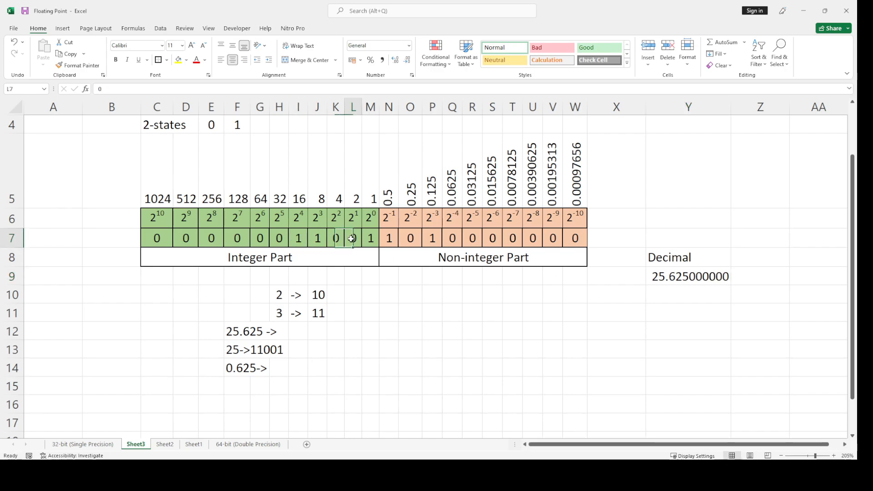
left_click(371, 239)
left_click(387, 238)
left_click(432, 238)
left_click(665, 279)
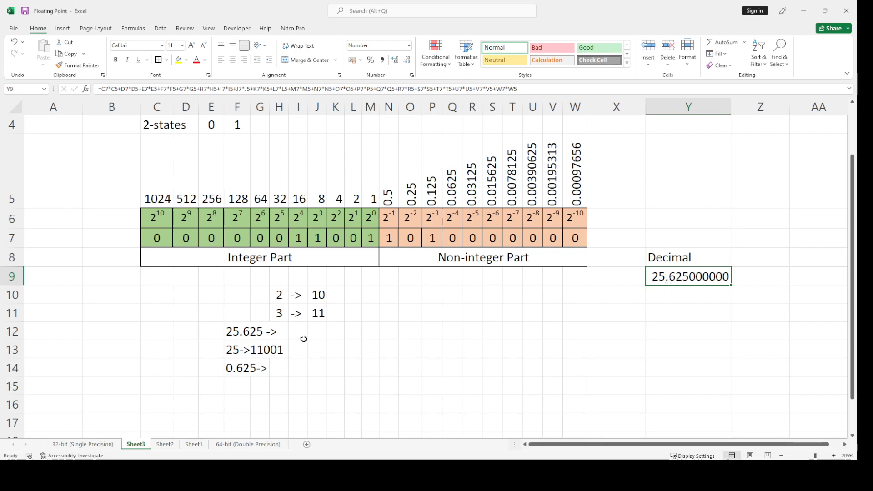
left_click(240, 335)
left_click(171, 88)
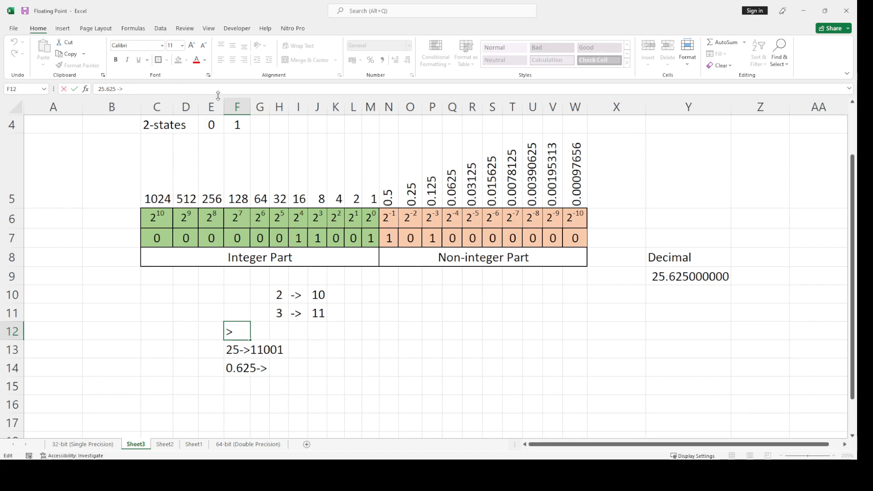
type("11001")
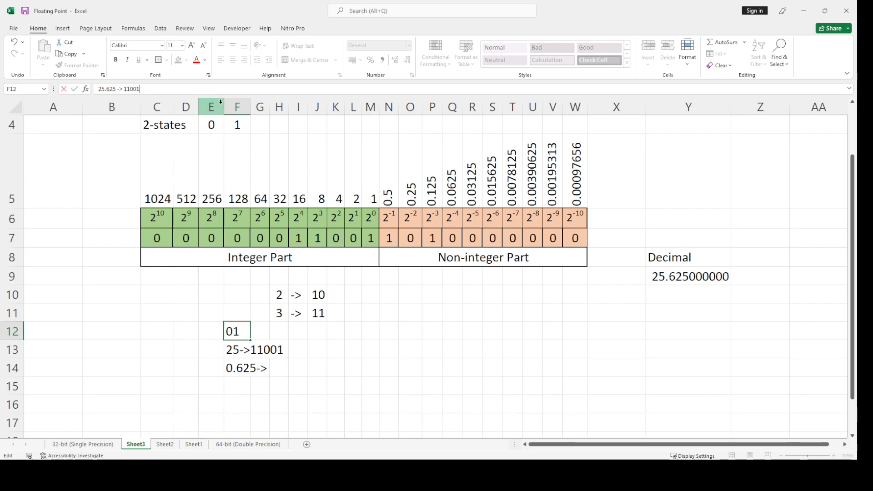
type("3101")
left_click(396, 347)
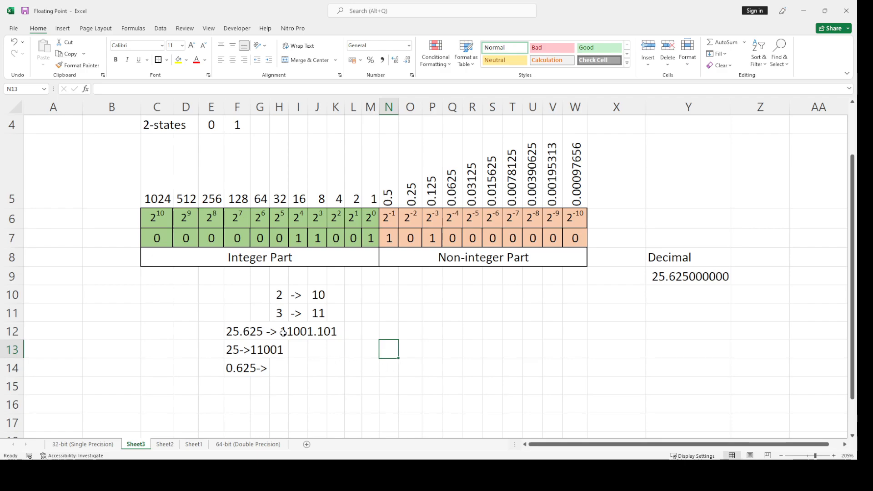
Enter the label "Binary to Decimal Converter" in O11
left_click(567, 316)
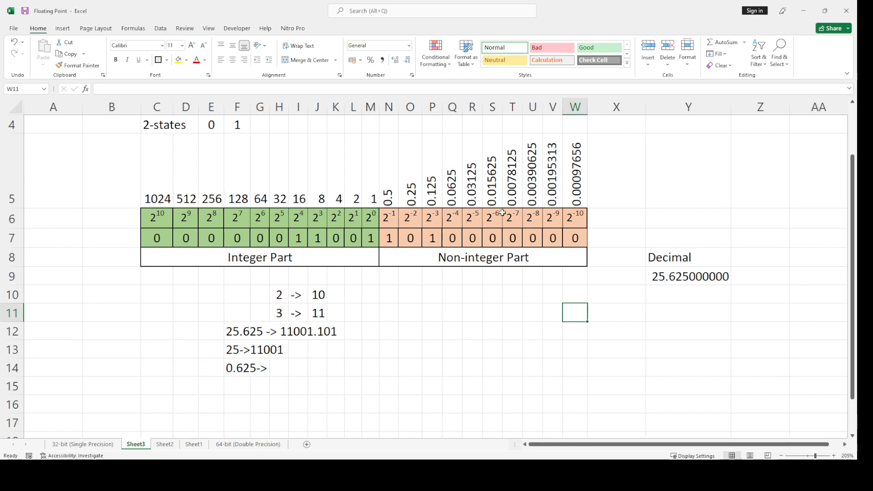
left_click(158, 241)
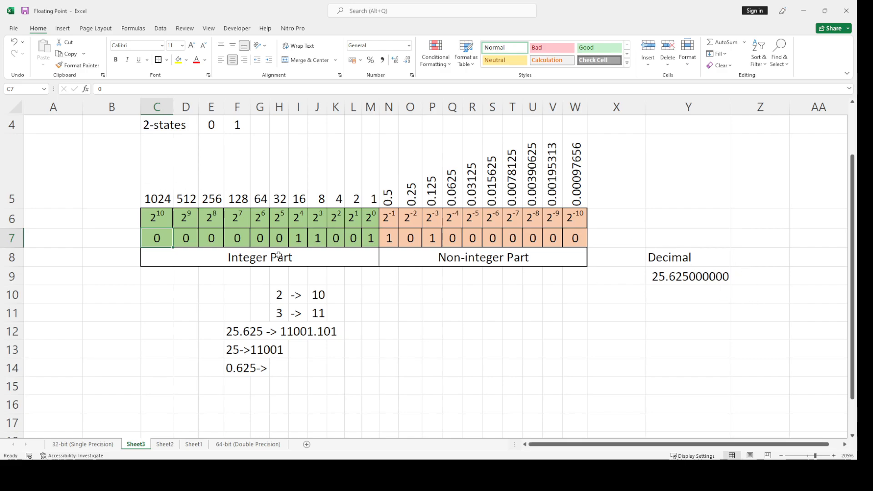
left_click(412, 311)
type("B")
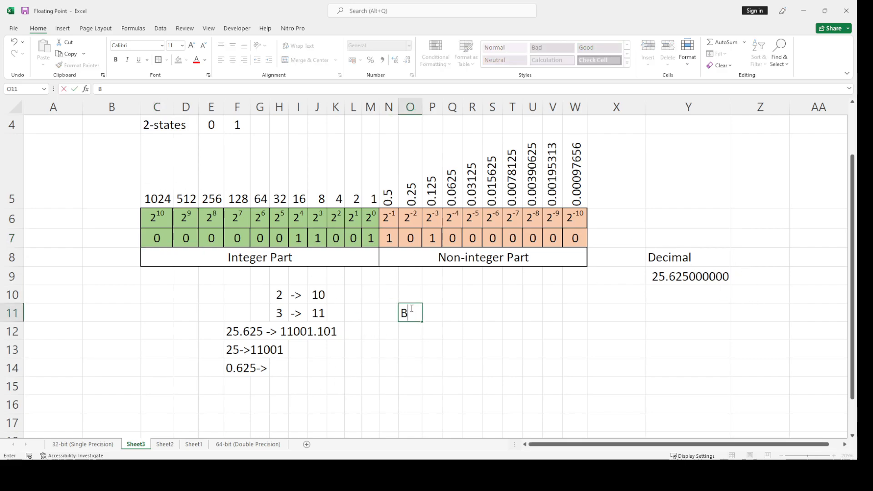
type("inary to De")
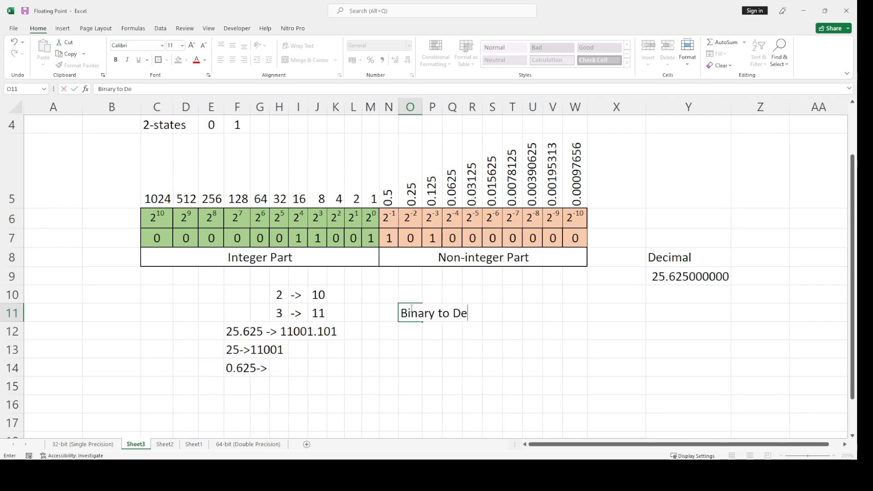
type("cimal Converter")
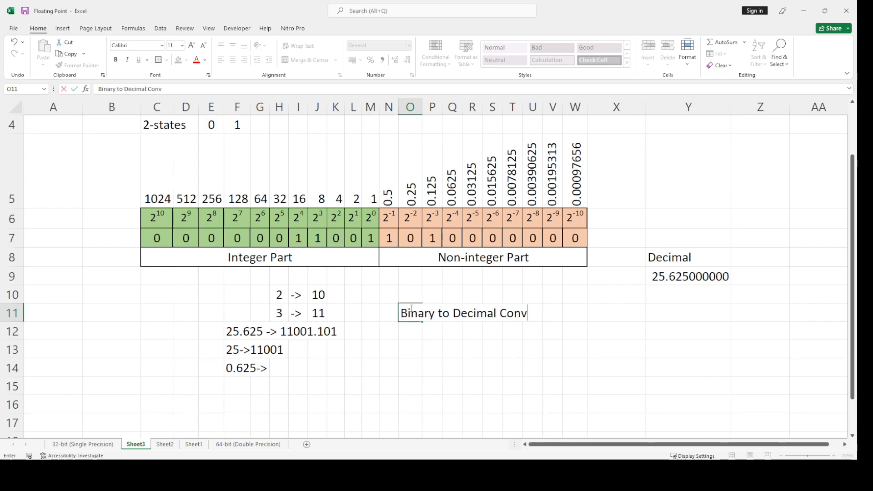
key("Return")
left_click(409, 367)
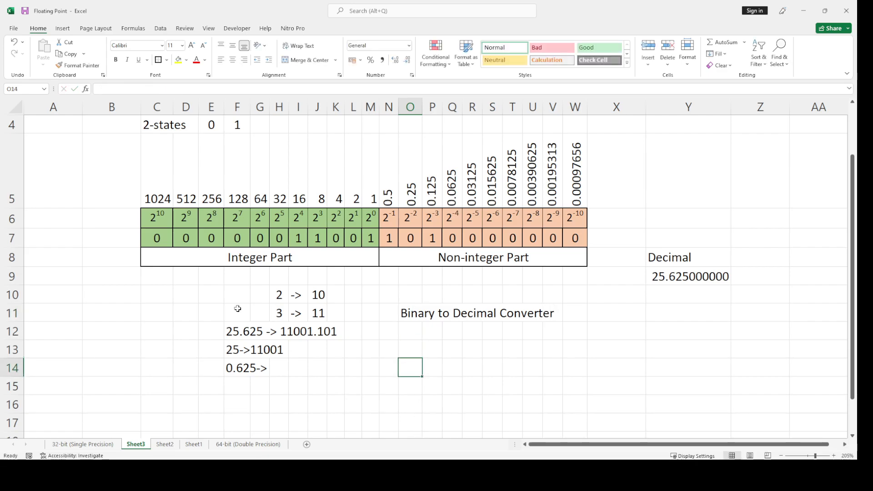
Set the digit under 2^9 (D7) in the integer part to 1
left_click(194, 239)
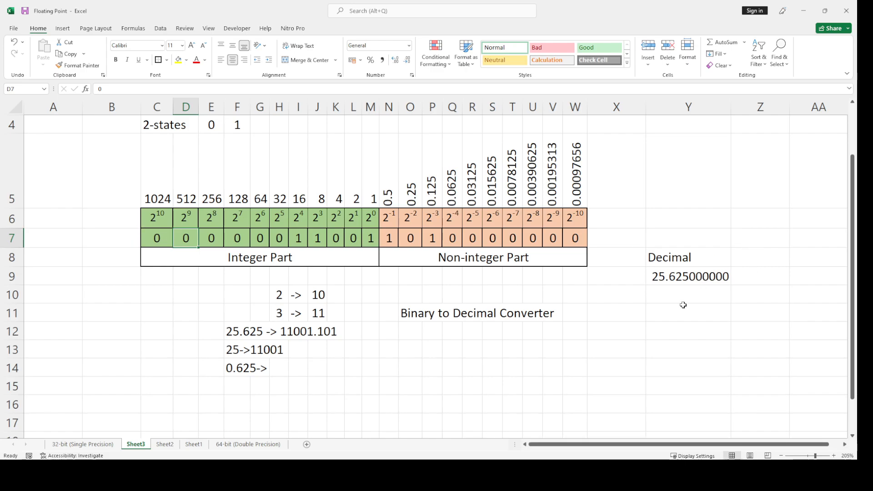
type("1")
left_click(655, 333)
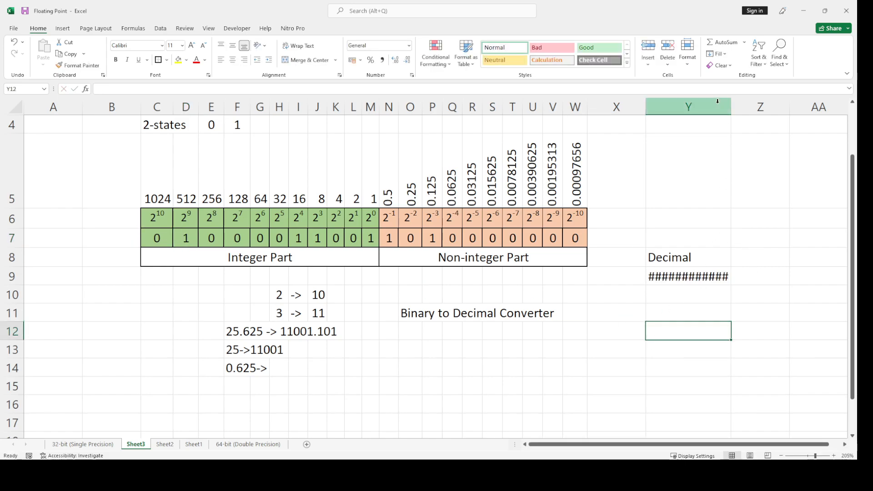
Reduce the decimal result in Y9 to eight decimal places so it fits the column
left_click(655, 279)
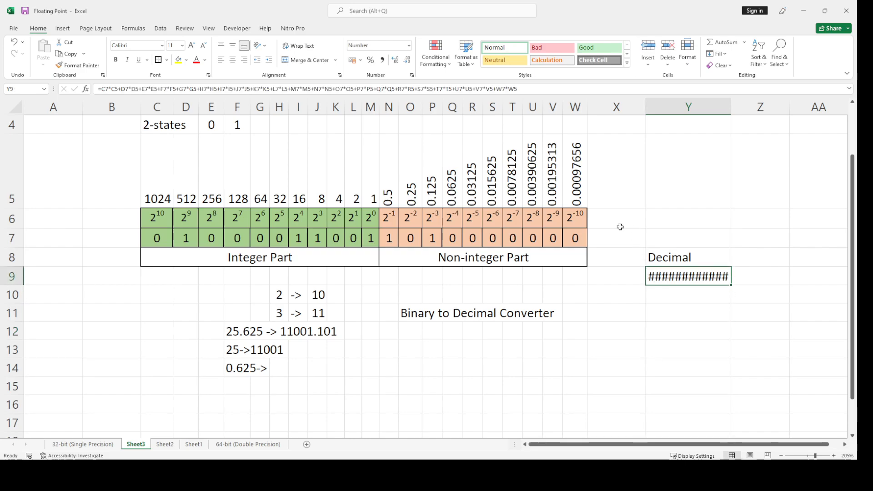
left_click(410, 64)
left_click(410, 64)
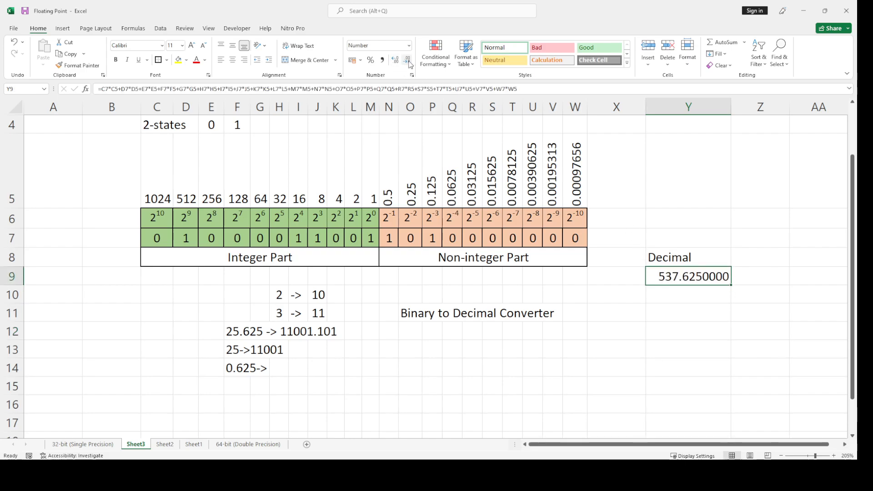
left_click(395, 59)
left_click(674, 202)
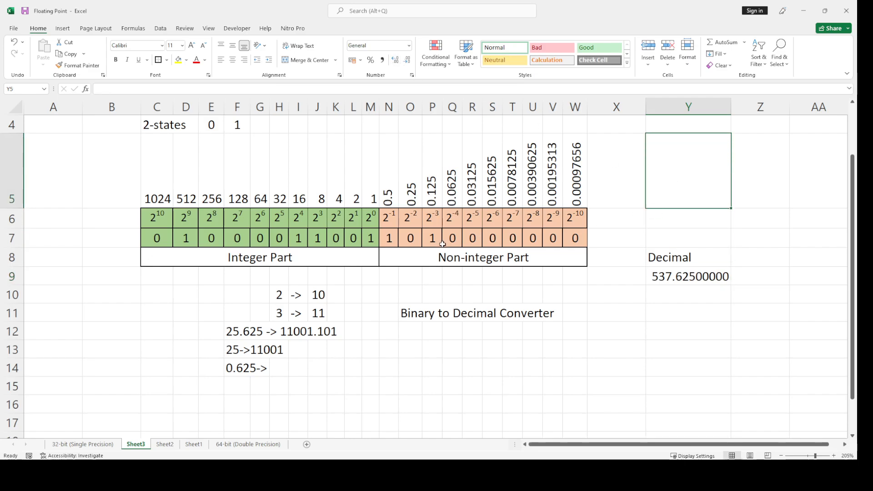
Set the integer digits under 2^5 through 2^8 and 2^10 (H7, G7, F7, E7 and C7) to 1
left_click(409, 239)
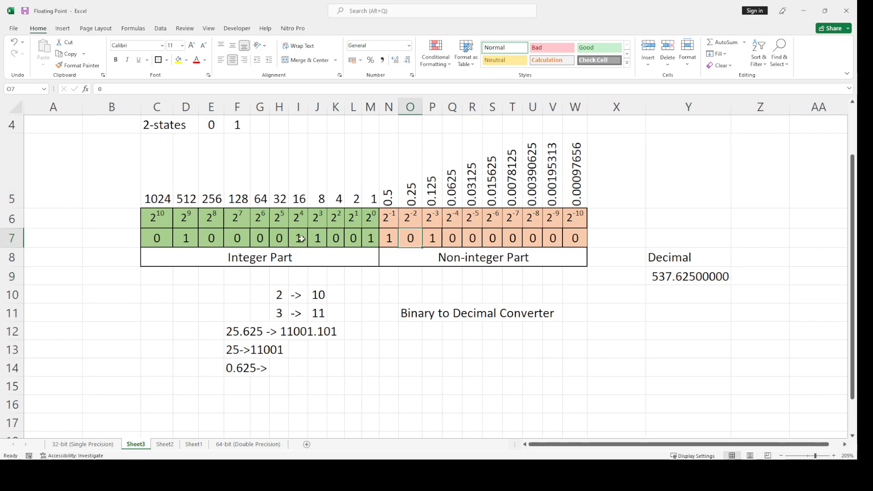
left_click(280, 241)
type("1")
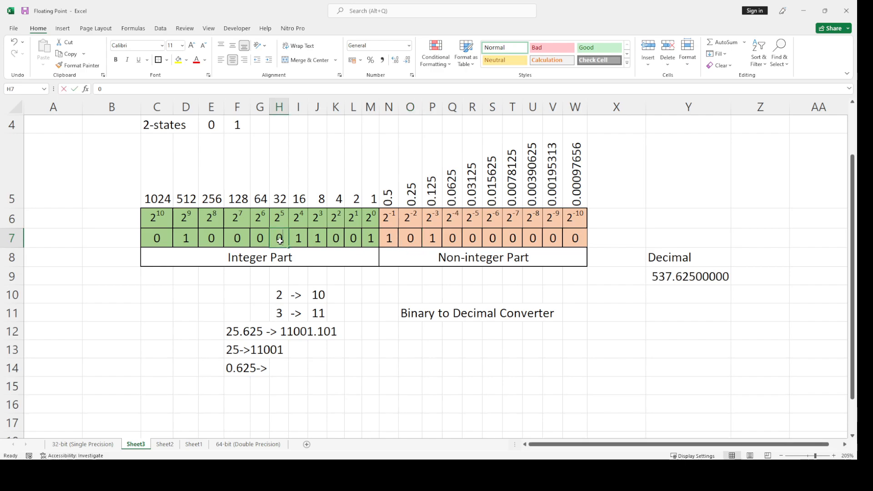
left_click(258, 241)
type("1")
left_click(241, 239)
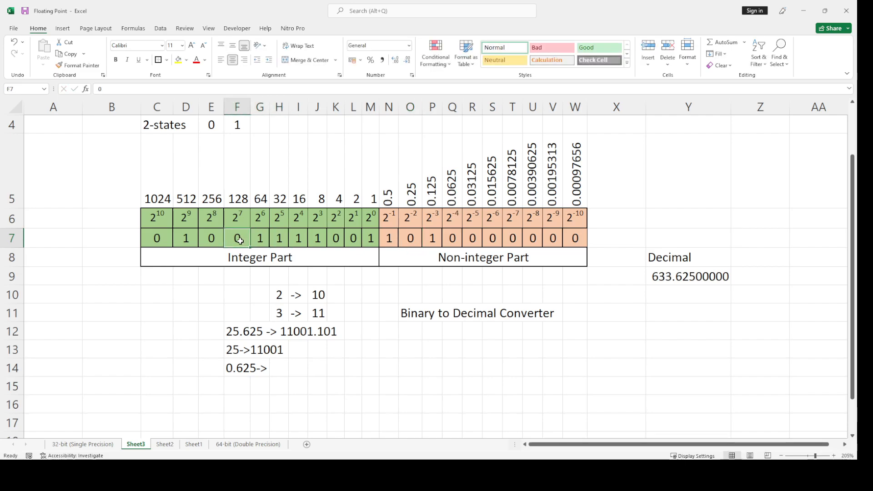
type("1")
left_click(212, 240)
type("1")
left_click(157, 240)
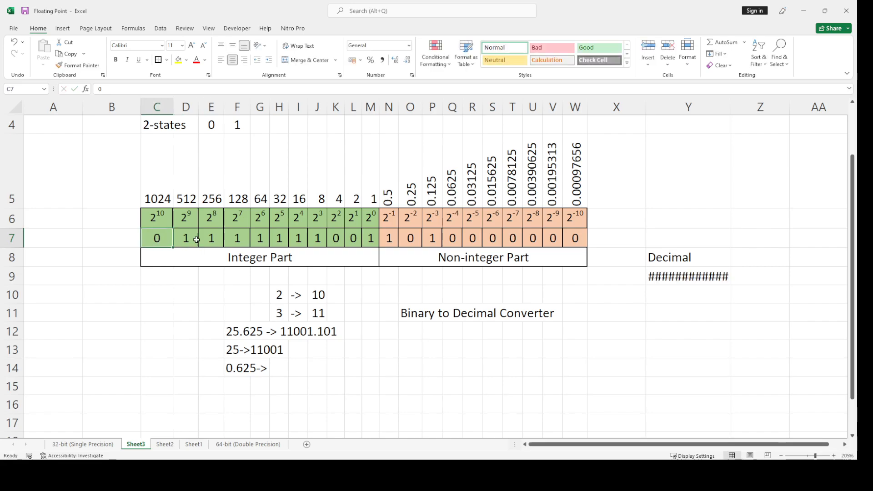
type("1")
Set the remaining non-integer digits under 2^-2 and 2^-4 through 2^-10 (O7 and Q7:W7) to 1
left_click(410, 240)
type("1")
left_click(452, 240)
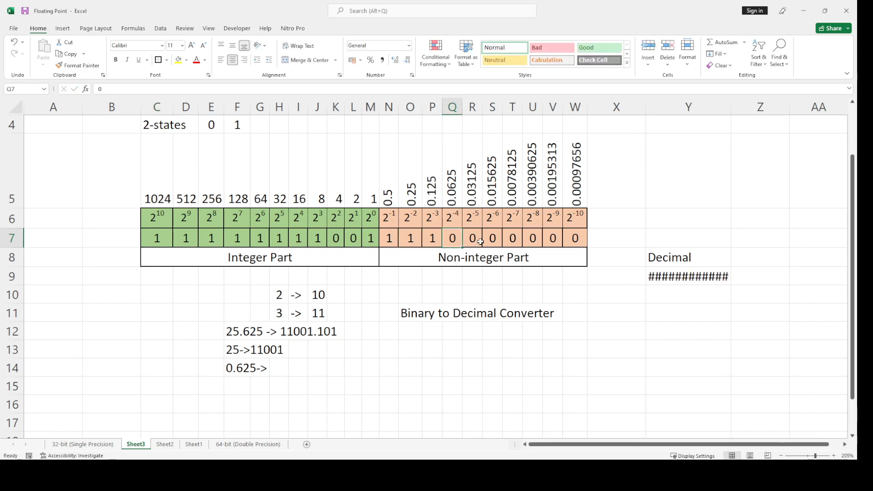
type("1")
left_click(472, 239)
type("1")
left_click(493, 240)
type("1")
left_click(513, 240)
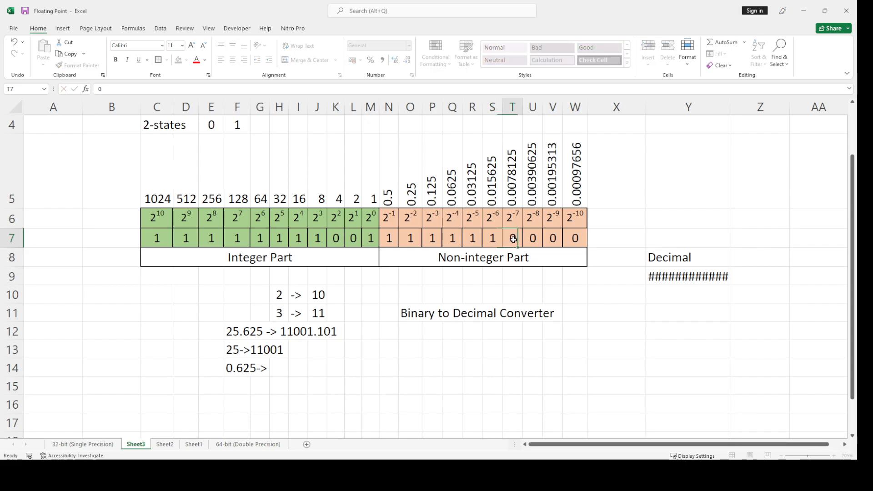
type("1")
left_click(533, 239)
type("1")
left_click(552, 239)
type("1")
left_click(575, 238)
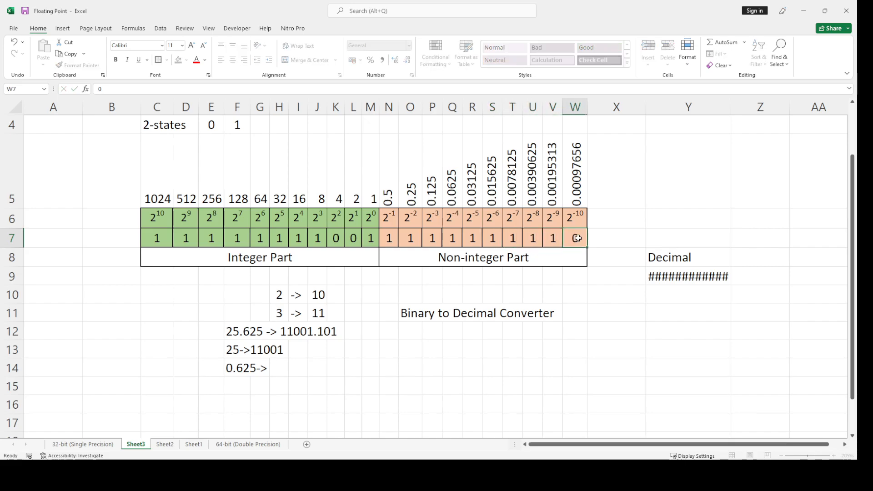
type("1")
Reduce the decimal result in Y9 to seven decimal places and autofit the width of column Y
left_click(689, 275)
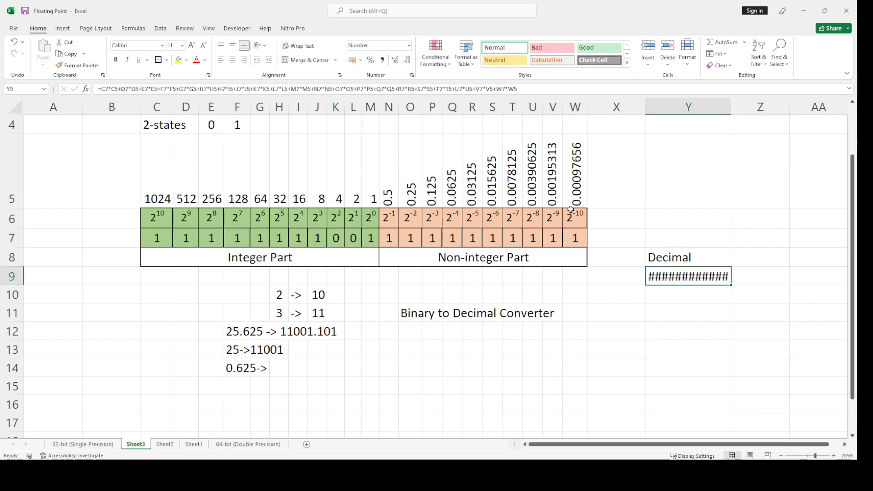
left_click(405, 64)
left_click(407, 63)
left_click(407, 64)
left_click(396, 63)
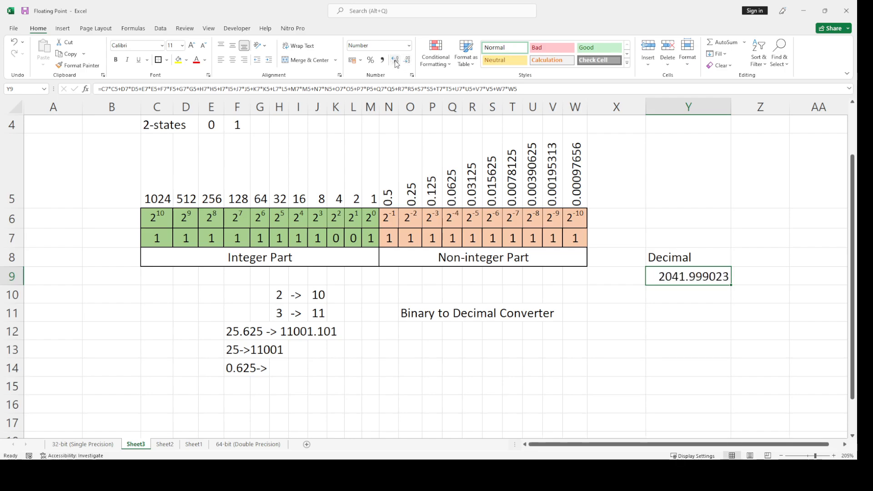
left_click(396, 62)
left_click(396, 64)
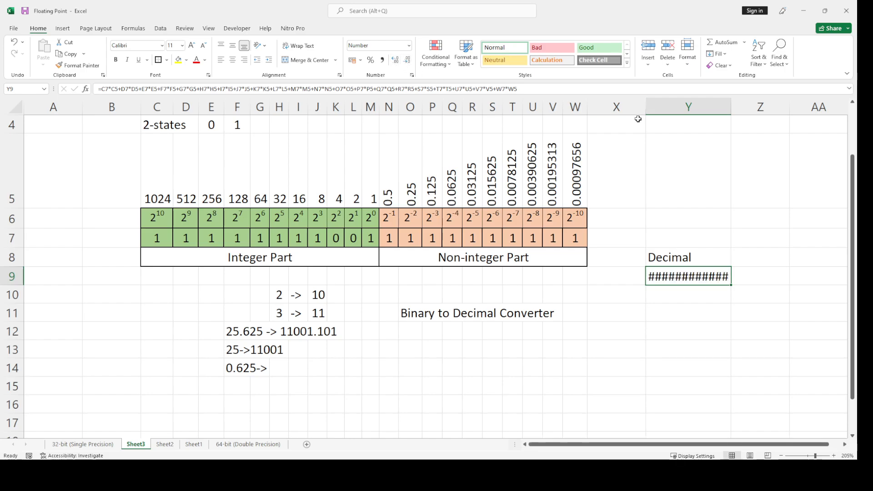
left_click(407, 63)
double_click(730, 108)
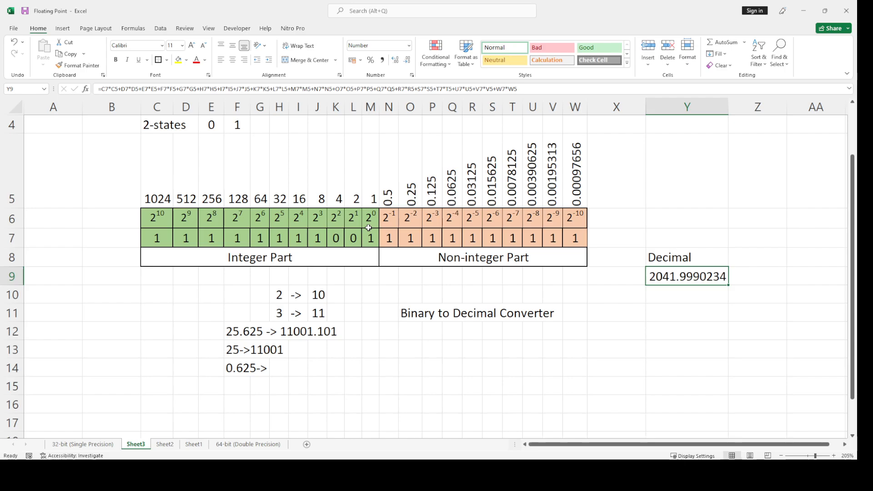
Enter the label "Bit" in O13
left_click(413, 350)
type("Bit")
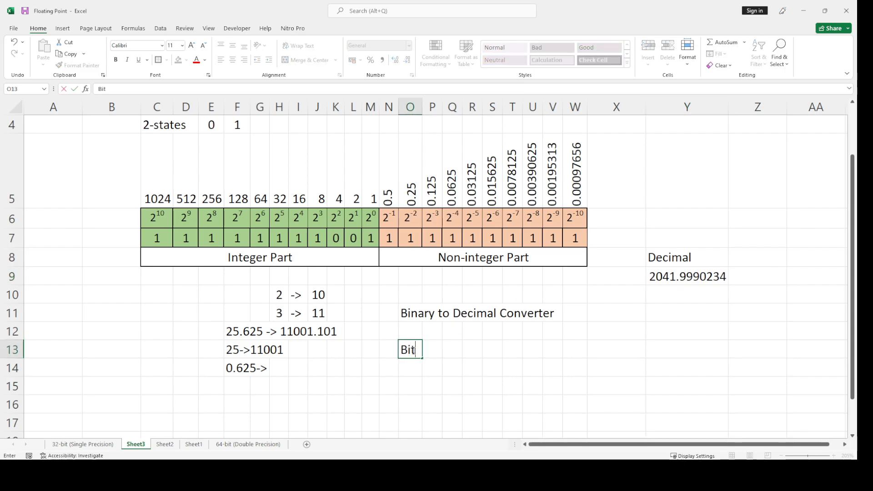
left_click(496, 362)
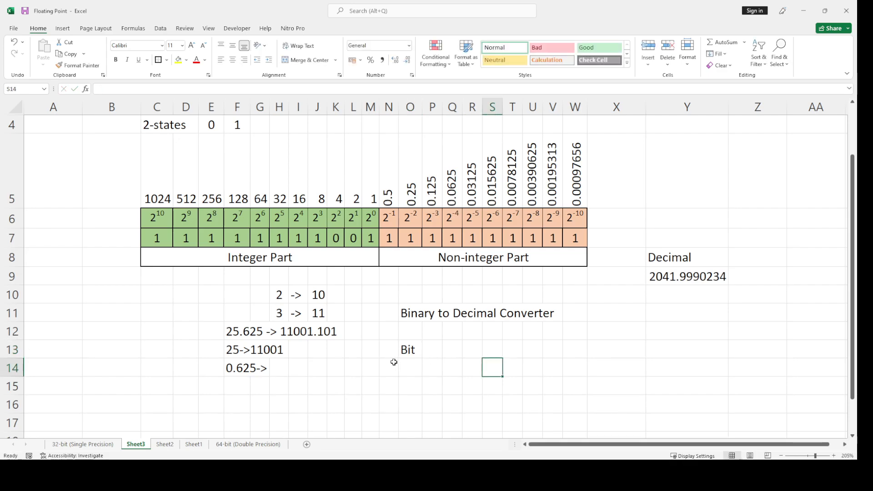
Examine the "Bit" label in O13 together with the row of binary digits in C7:W7 that it describes
left_click(404, 349)
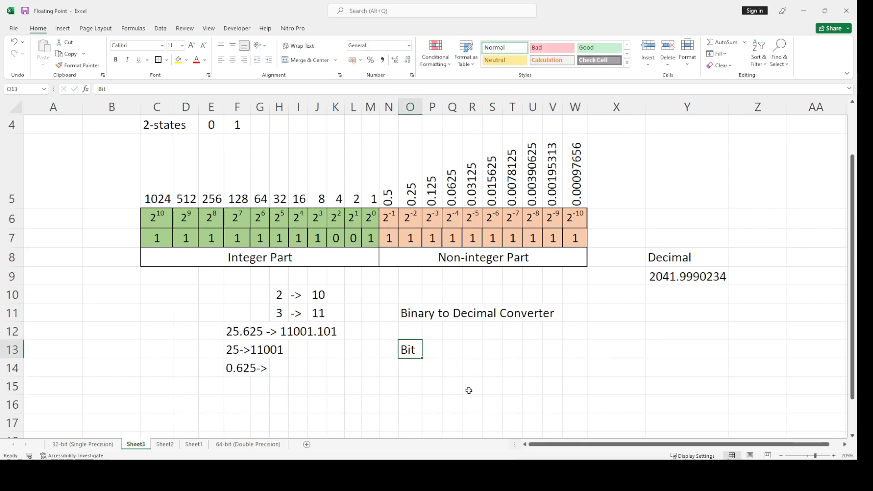
left_click(447, 371)
left_click(409, 349)
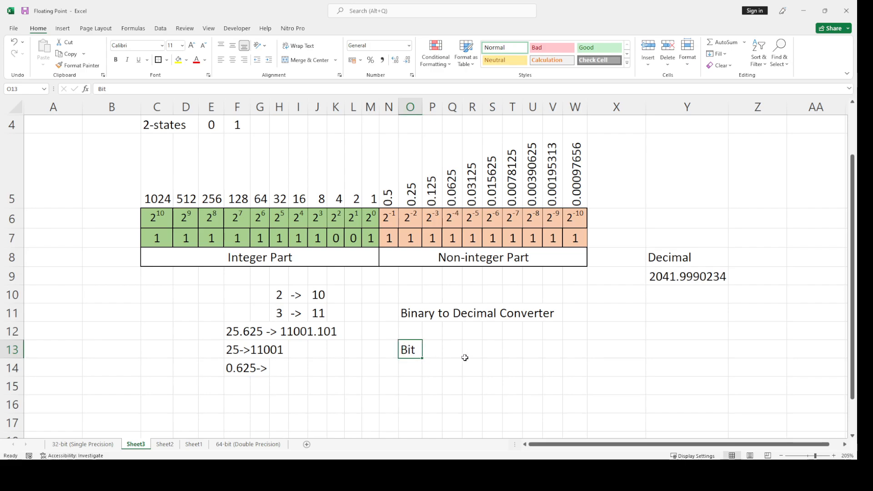
left_click(434, 356)
left_click(410, 350)
left_click(470, 364)
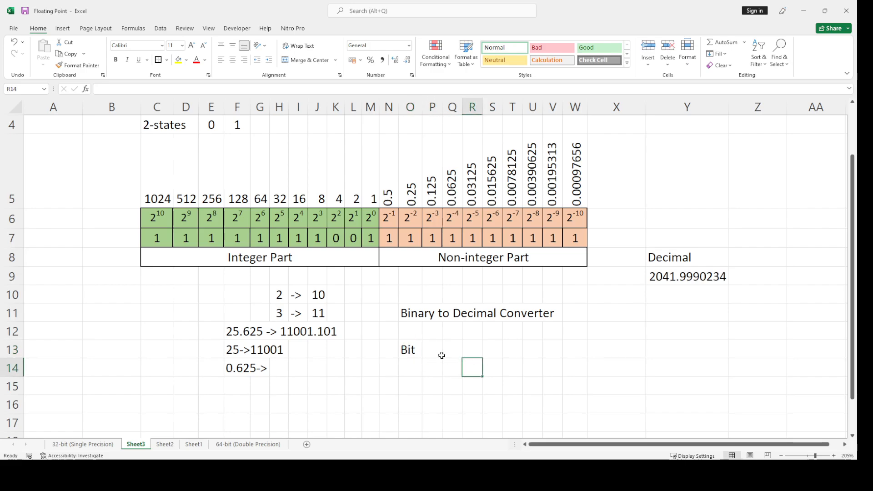
left_click(408, 351)
left_click(533, 350)
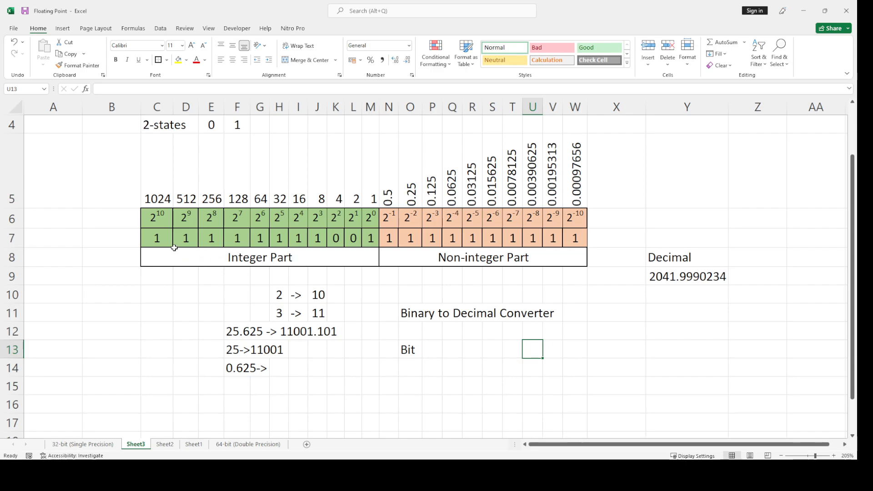
left_click_drag(165, 240, 574, 238)
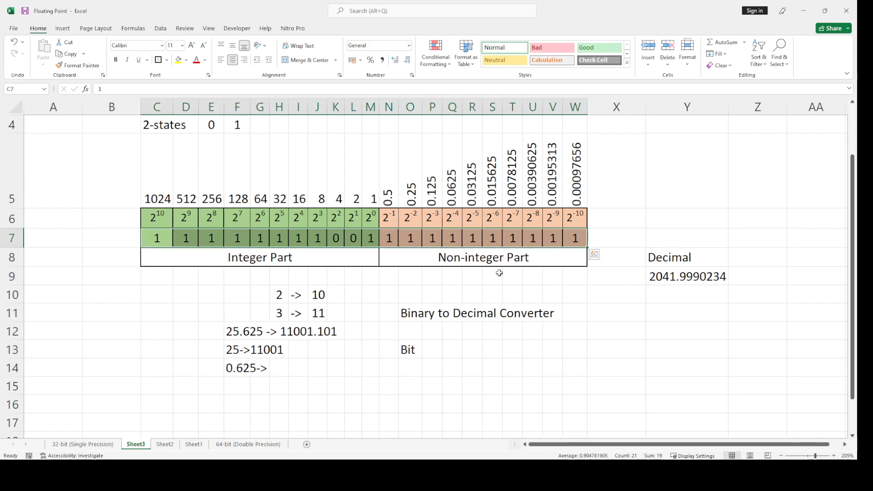
left_click(350, 290)
left_click(340, 239)
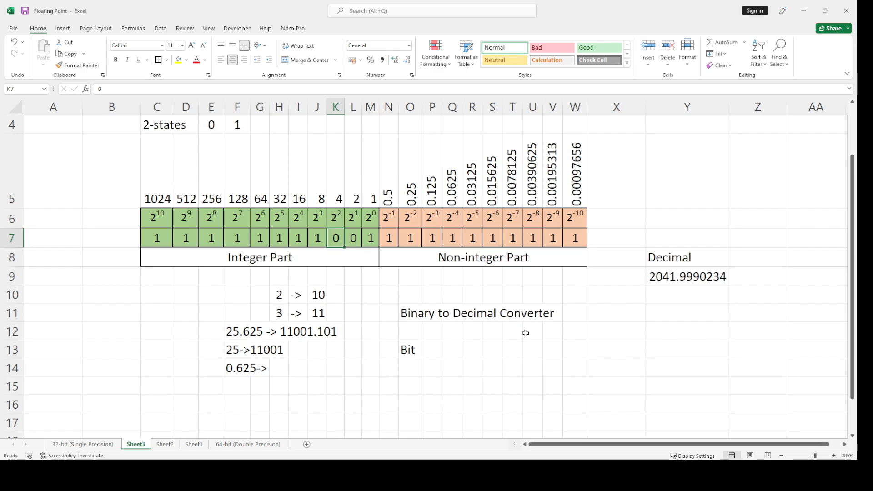
Set the integer digits under 2^2 and 2^1 (K7 and L7) to 1
type("1")
left_click(550, 352)
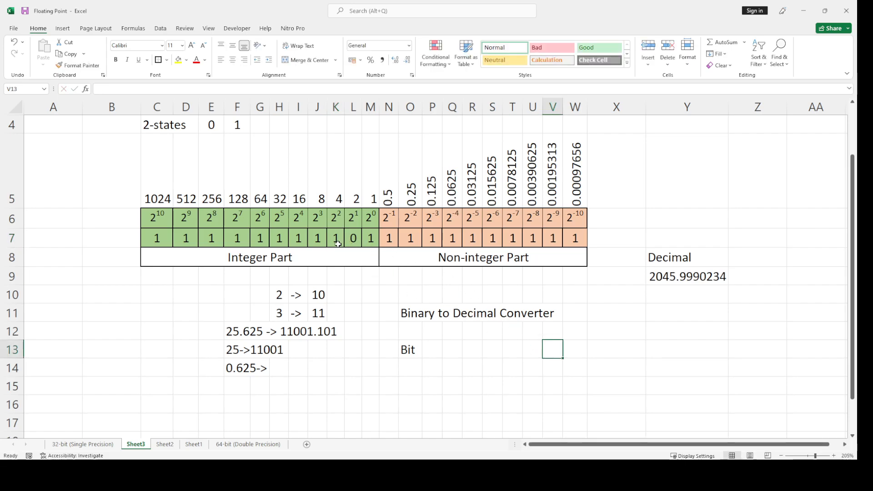
left_click(353, 238)
type("1")
left_click(472, 350)
Examine the full row of binary digits C7:W7, the table C5:W8 and the decimal result in Y9
left_click_drag(171, 237, 577, 239)
left_click(671, 279)
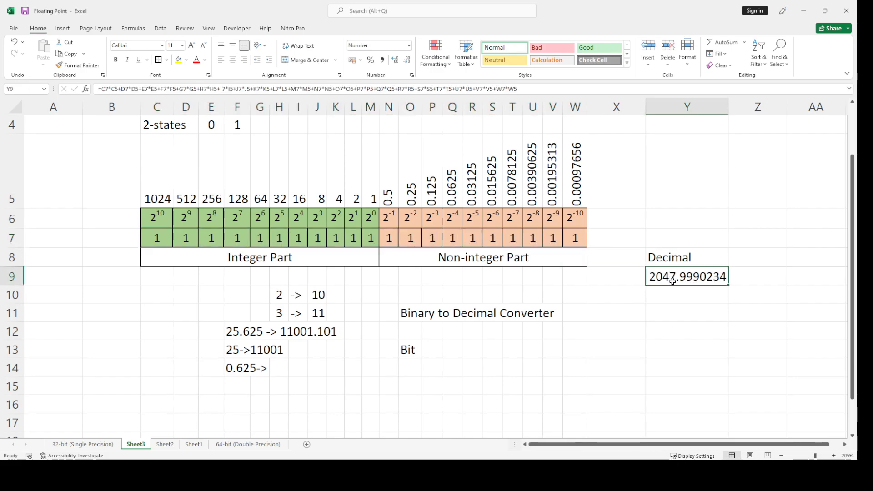
left_click(642, 307)
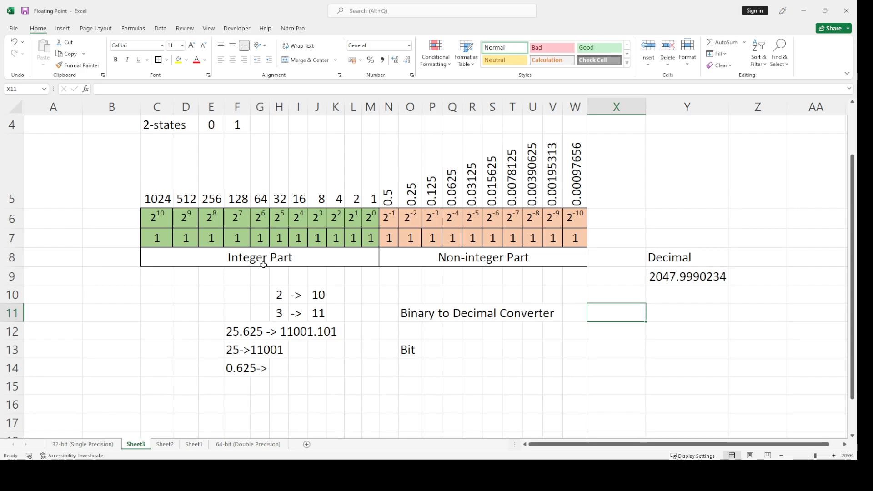
left_click_drag(169, 239, 582, 239)
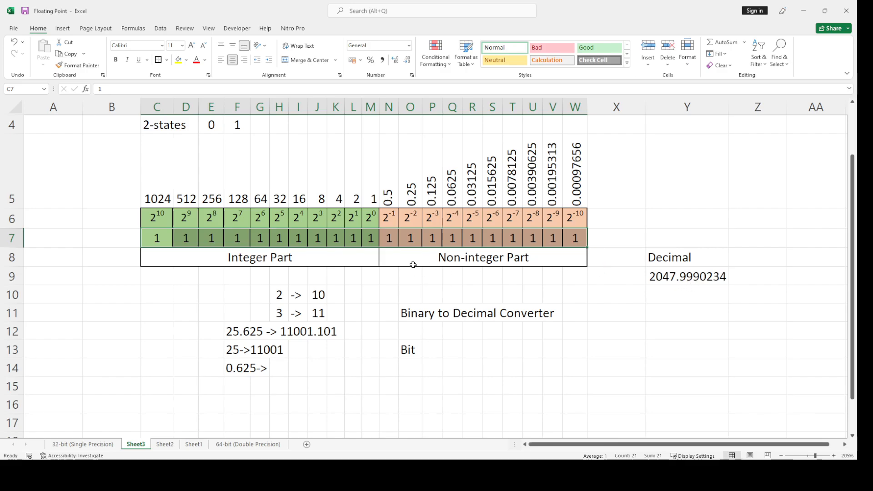
left_click_drag(145, 148, 578, 239)
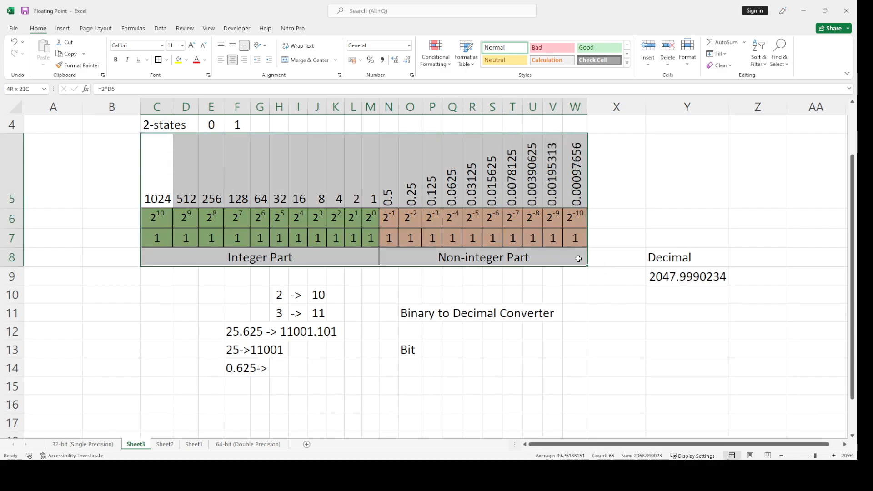
left_click(215, 181)
left_click_drag(157, 178, 569, 259)
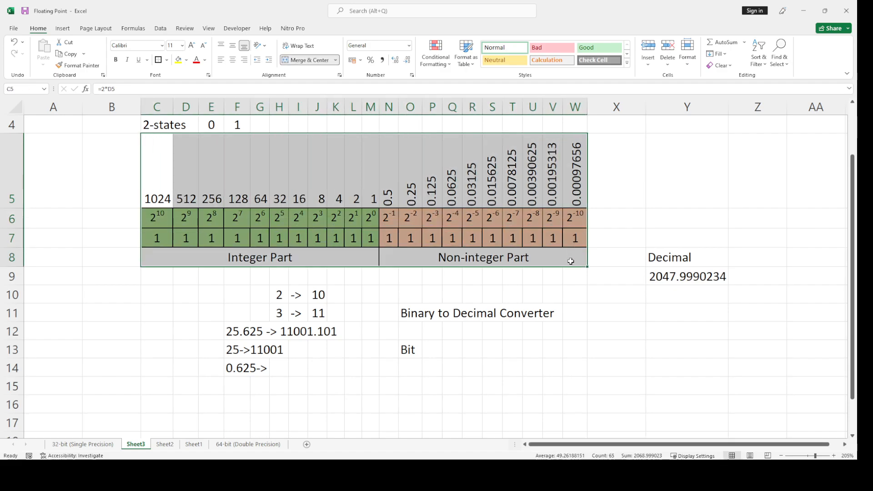
left_click(675, 282)
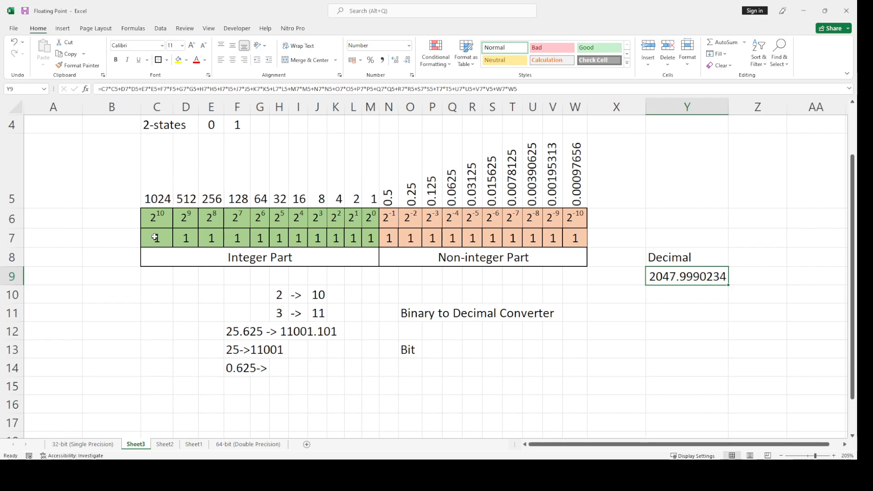
left_click_drag(155, 237, 557, 248)
left_click(557, 251)
Copy the 2^10 header from C6 into B6 and change its exponent to 11
left_click(138, 211)
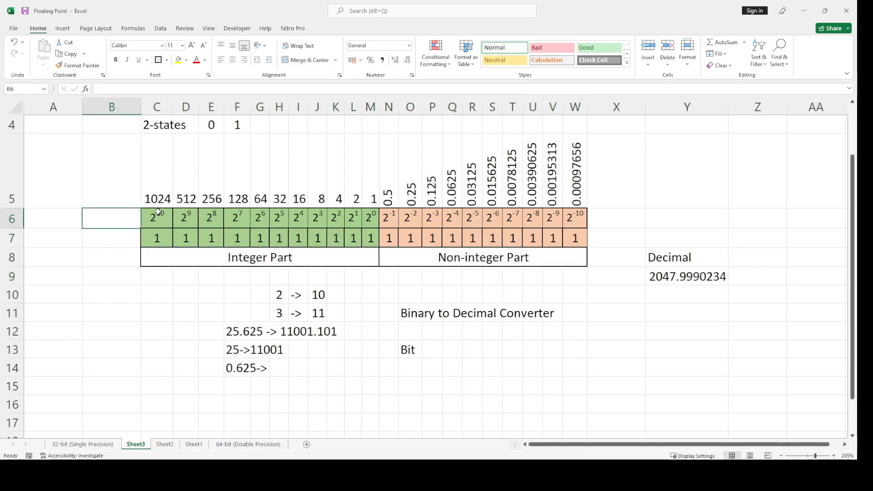
left_click(158, 212)
key("ctrl+c")
left_click(128, 219)
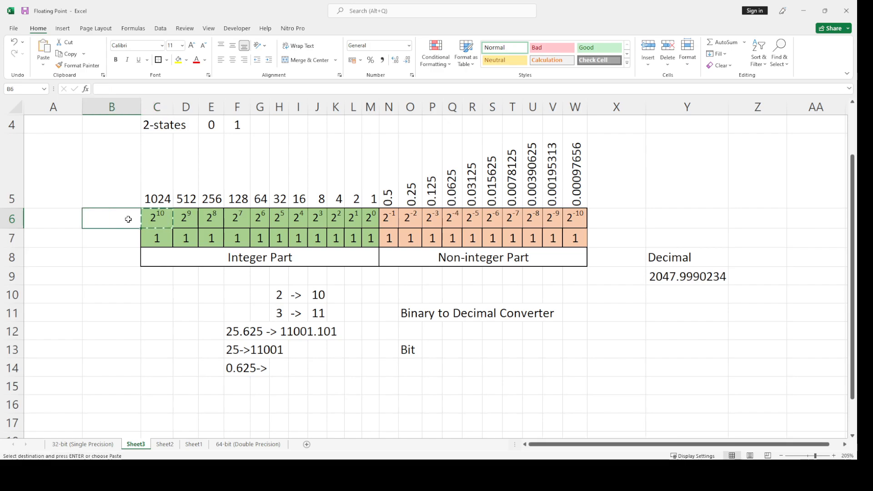
key("ctrl+v")
left_click(127, 91)
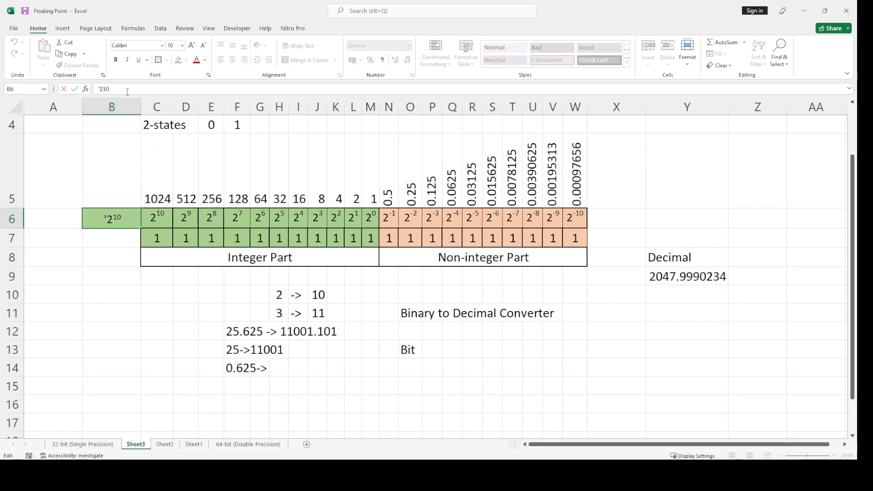
type("1")
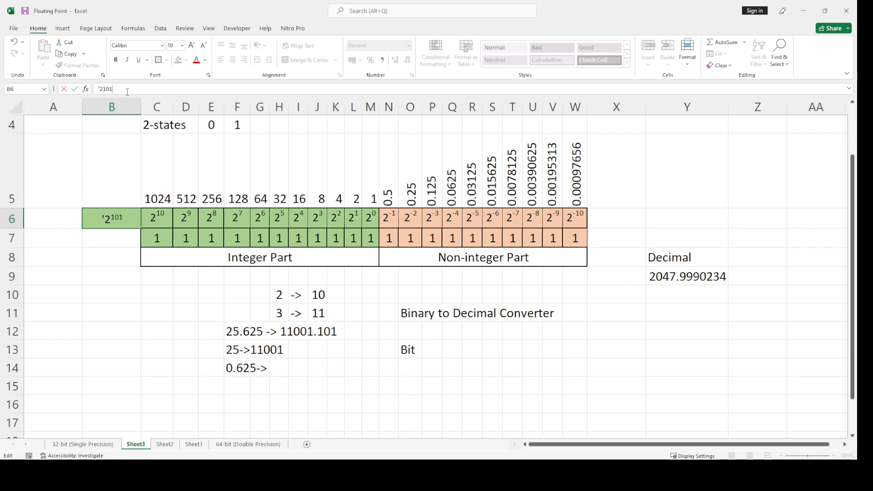
key("Left")
key("BackSpace")
left_click(67, 387)
Enter 2048 in B5 as the place value above the 2^11 header
left_click(111, 195)
type("2")
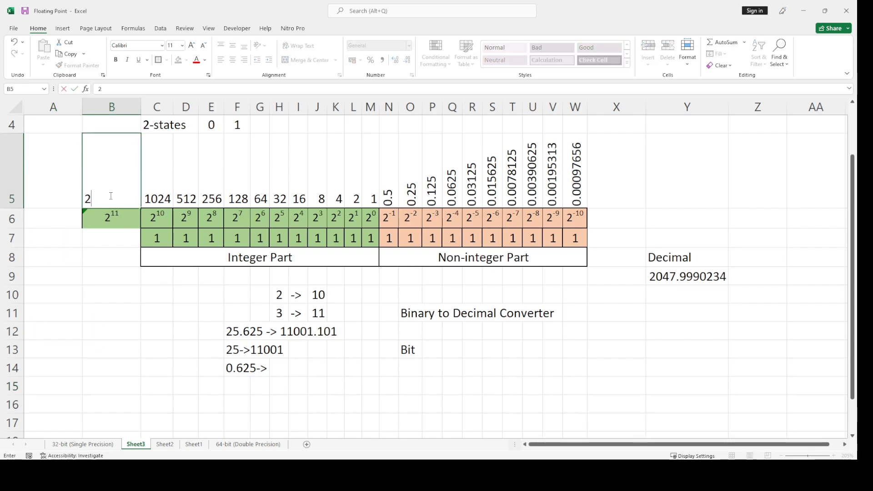
type("0188")
key("Return")
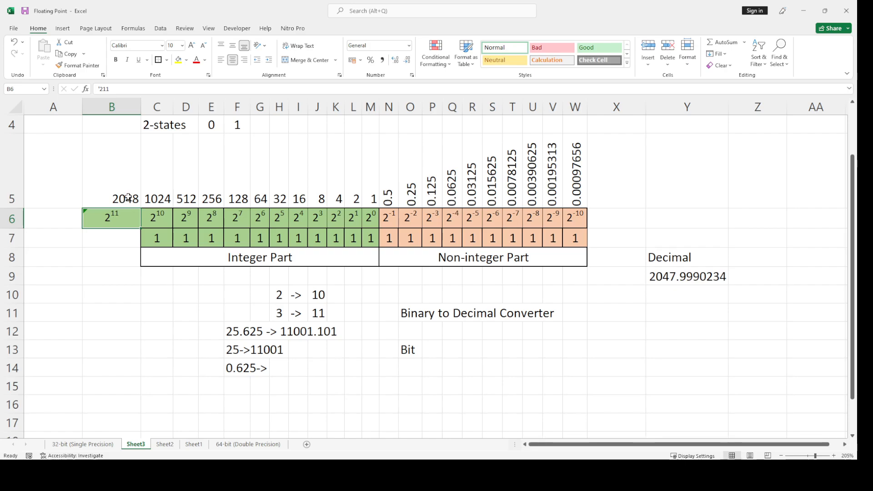
Clear B5:B8, then undo the latest edits back through the added 2^11 header in column B
left_click_drag(129, 197, 111, 253)
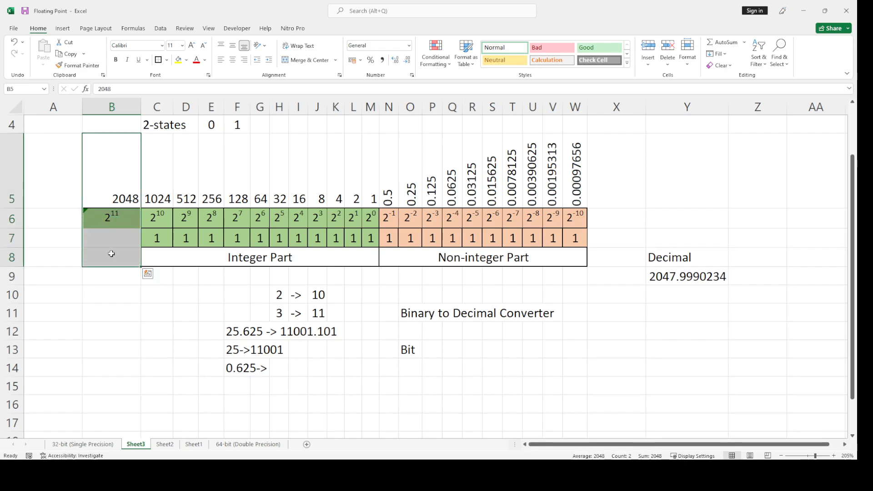
key("Delete")
left_click(113, 297)
key("ctrl+z")
key("ctrl+z")
key("ctrl+z")
key("ctrl+z")
left_click(612, 366)
key("Escape")
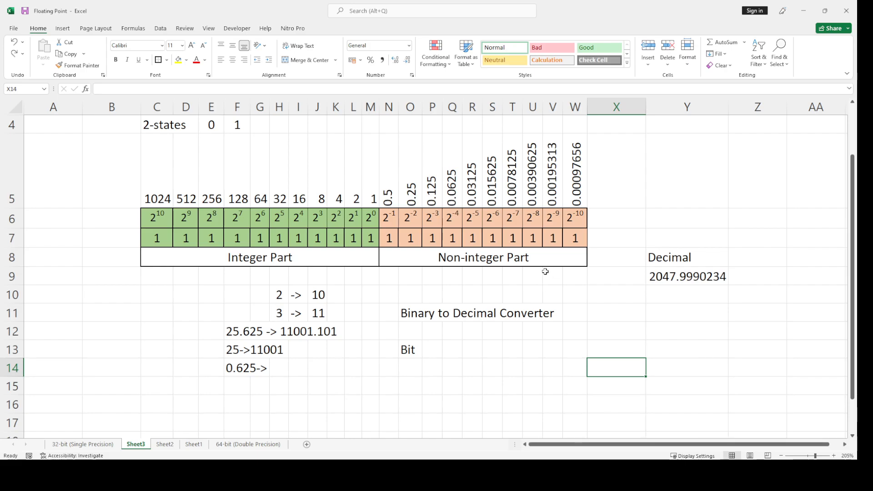
Set the digit under 2^10 in C7 to 0 and check the decimal result in Y9
scroll(499, 325, "up", 1)
scroll(318, 254, "down", 1)
left_click(166, 242)
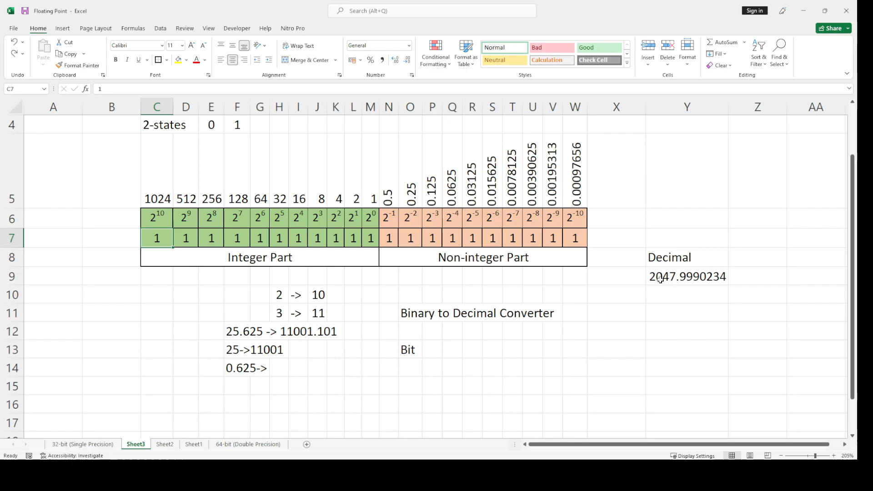
type("0")
left_click(553, 334)
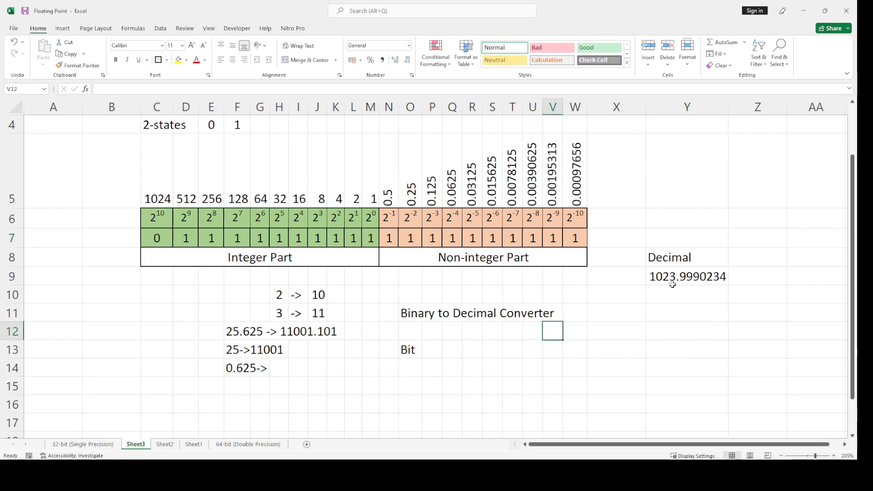
left_click(666, 277)
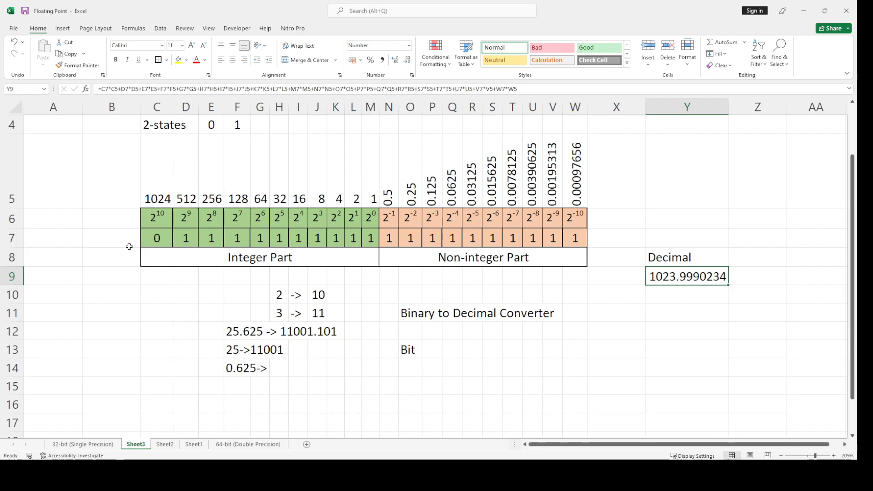
Set the digit under 2^10 in C7 back to 1
double_click(149, 238)
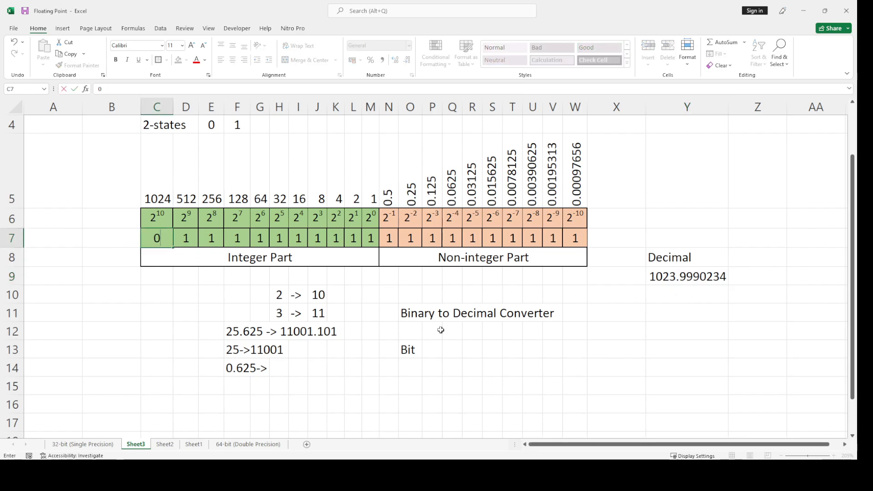
key("BackSpace")
key("Return")
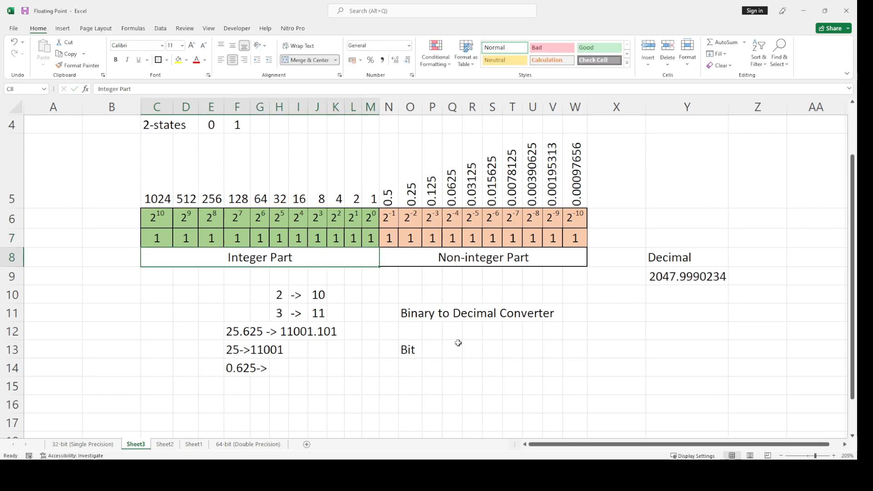
Widen column Y and increase the decimal result in Y9 to 14 decimal places
left_click(710, 279)
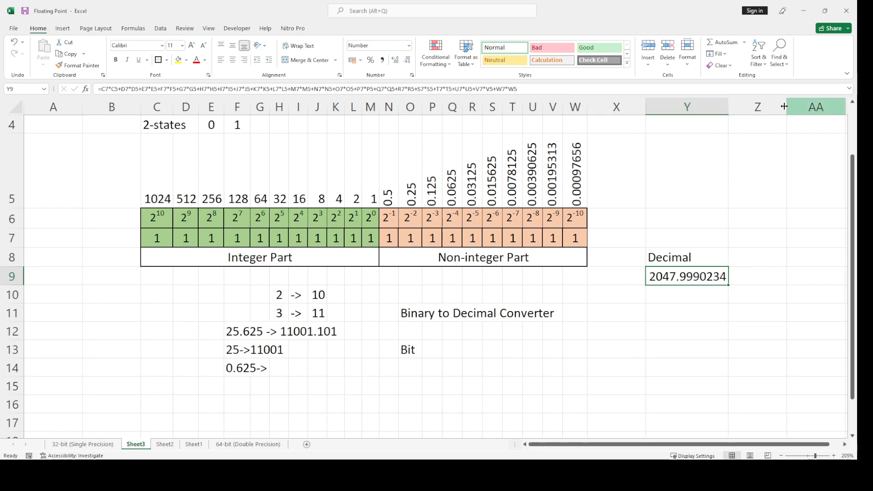
left_click_drag(731, 106, 794, 106)
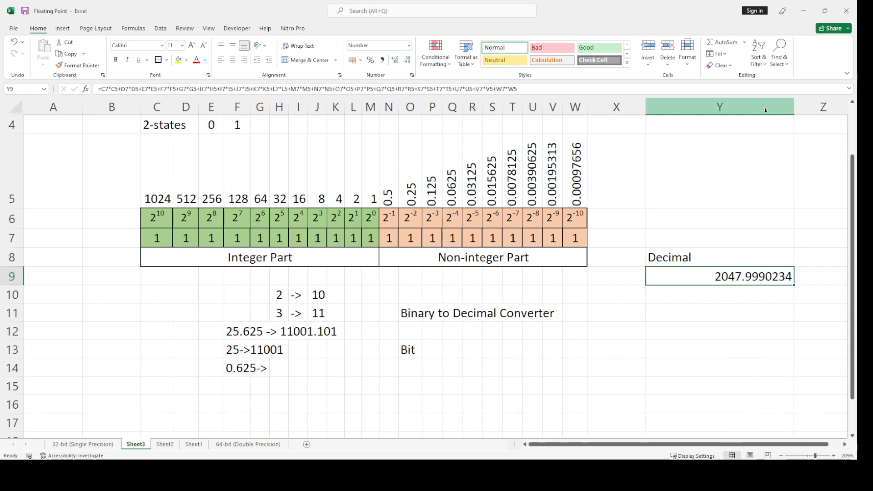
left_click(395, 61)
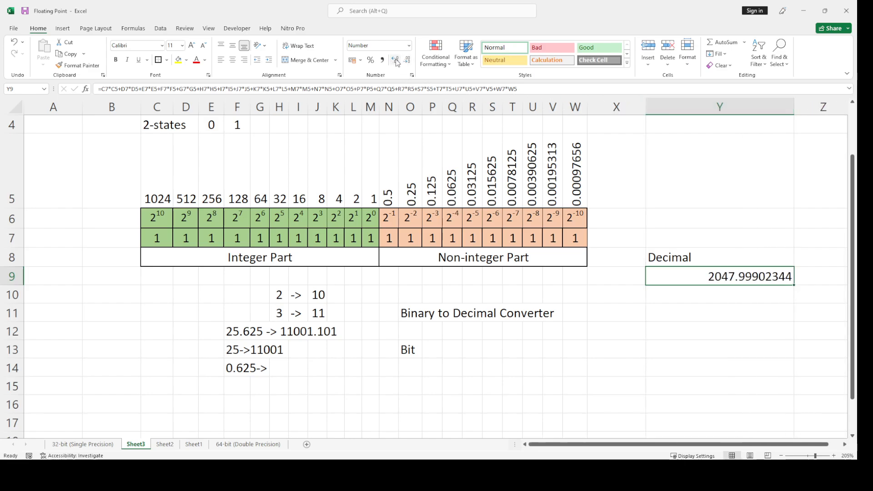
left_click(395, 61)
left_click(395, 60)
left_click(396, 60)
left_click(395, 60)
left_click(395, 61)
left_click(395, 61)
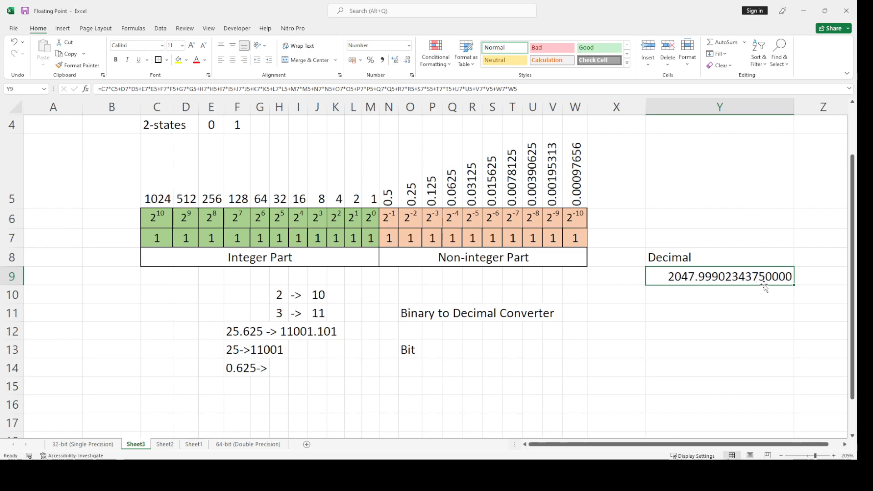
Review the digits in row 7 and the surrounding powers-of-two table against the decimal result
left_click_drag(148, 240, 601, 233)
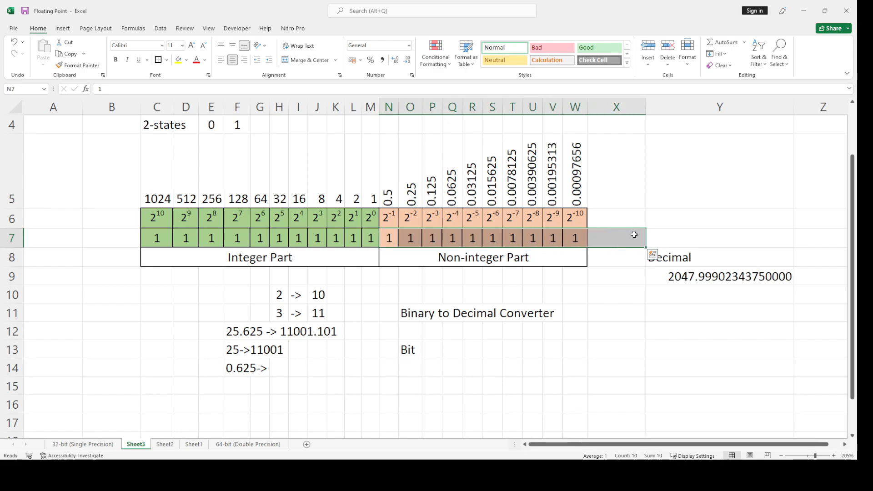
left_click(634, 204)
left_click(653, 299)
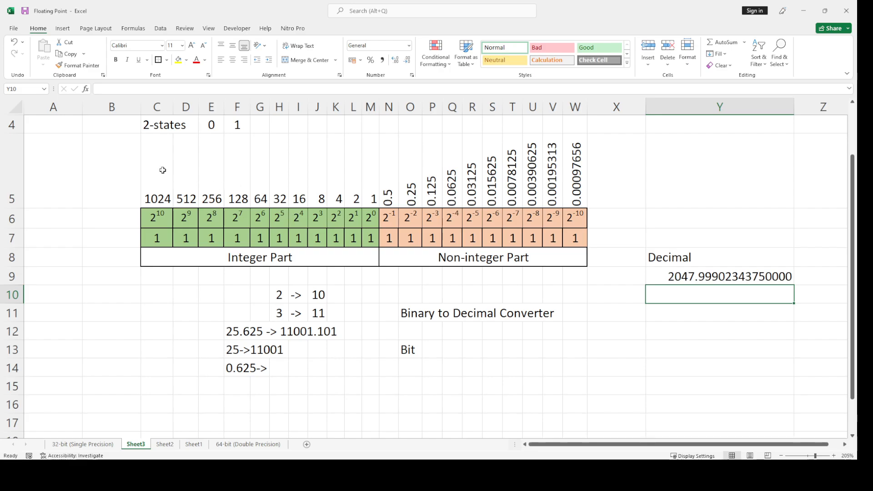
left_click_drag(164, 173, 577, 282)
left_click(592, 324)
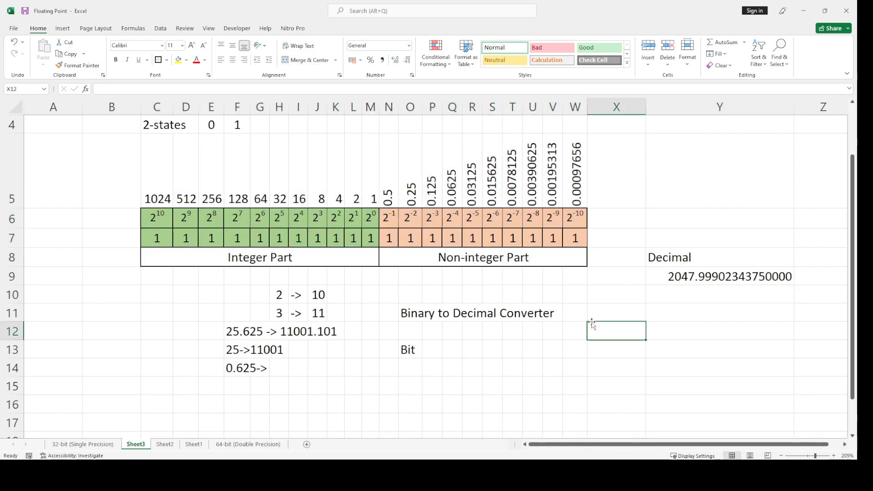